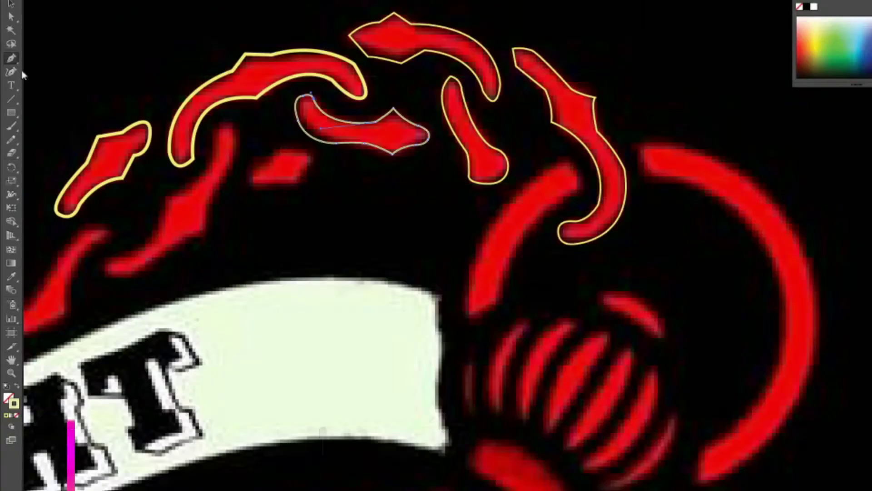
# Close the first ray outline, then trace the thin red ray with its rounded end.
pyautogui.click(302, 183)
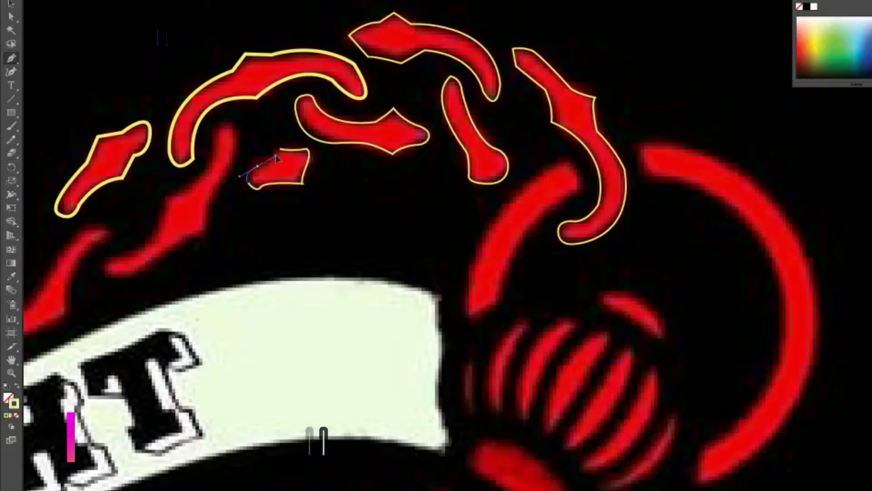
pyautogui.click(280, 150)
pyautogui.click(213, 133)
pyautogui.click(163, 198)
pyautogui.click(163, 226)
pyautogui.moveTo(115, 260); pyautogui.dragTo(81, 260)
pyautogui.moveTo(127, 283); pyautogui.dragTo(129, 284)
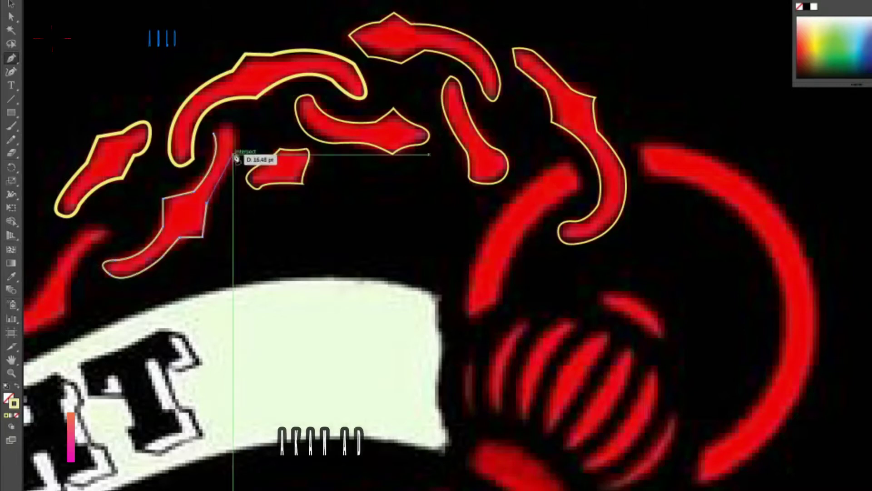
pyautogui.click(214, 133)
# Trace the next red ray as a closed outline with a rounded top.
pyautogui.scroll(-3, 298, 205)
pyautogui.hscroll(-5, 298, 205)
pyautogui.click(340, 120)
pyautogui.moveTo(301, 166); pyautogui.dragTo(300, 195)
pyautogui.click(246, 210)
pyautogui.click(262, 177)
pyautogui.click(292, 133)
pyautogui.moveTo(329, 103); pyautogui.dragTo(351, 103)
pyautogui.click(345, 122)
pyautogui.hotkey('ctrl', '0')
# Outline the large red arc along its outer and inner edges as a closed path.
pyautogui.scroll(5, 409, 234)
pyautogui.click(471, 133)
pyautogui.click(416, 205)
pyautogui.click(426, 147)
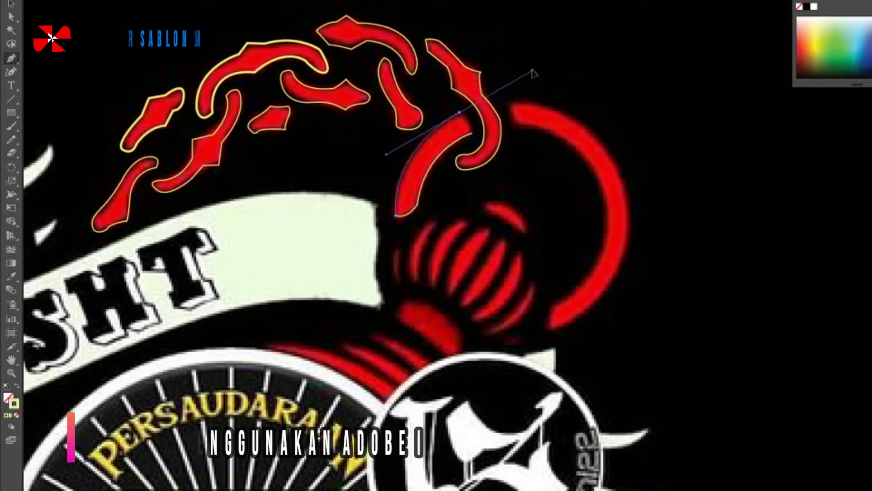
pyautogui.moveTo(460, 112); pyautogui.dragTo(522, 113)
pyautogui.click(508, 105)
pyautogui.click(512, 126)
pyautogui.click(548, 330)
pyautogui.moveTo(631, 216); pyautogui.dragTo(638, 132)
pyautogui.click(507, 105)
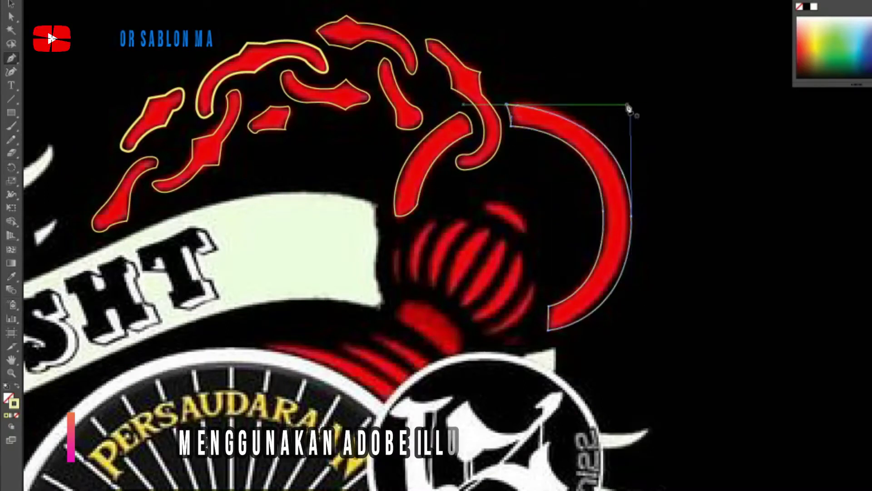
# Reshape the arc's right anchor curve with Direct Selection to match the reference.
pyautogui.click(11, 17)
pyautogui.click(632, 217)
pyautogui.moveTo(636, 137); pyautogui.dragTo(628, 97)
# Trace the small red blob as a closed curved outline.
pyautogui.press('p')
pyautogui.scroll(2, 502, 229)
pyautogui.click(438, 190)
pyautogui.moveTo(511, 218); pyautogui.dragTo(524, 194)
pyautogui.moveTo(452, 169); pyautogui.dragTo(487, 167)
pyautogui.moveTo(438, 190); pyautogui.dragTo(437, 195)
# Begin outlining the next red stroke with curved segments down to its bottom end.
pyautogui.scroll(-2, 485, 221)
pyautogui.scroll(2, 485, 222)
pyautogui.click(310, 273)
pyautogui.moveTo(337, 178); pyautogui.dragTo(338, 177)
pyautogui.moveTo(294, 277); pyautogui.dragTo(375, 294)
pyautogui.click(303, 291)
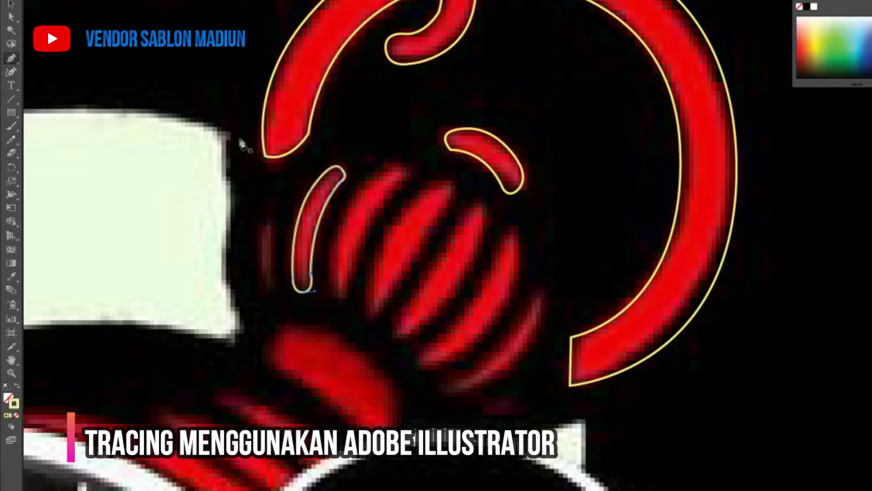
# Finish the red stroke's side and lower end, then close its outline.
pyautogui.moveTo(398, 167); pyautogui.dragTo(410, 173)
pyautogui.moveTo(337, 296); pyautogui.dragTo(325, 283)
pyautogui.scroll(3, 330, 262)
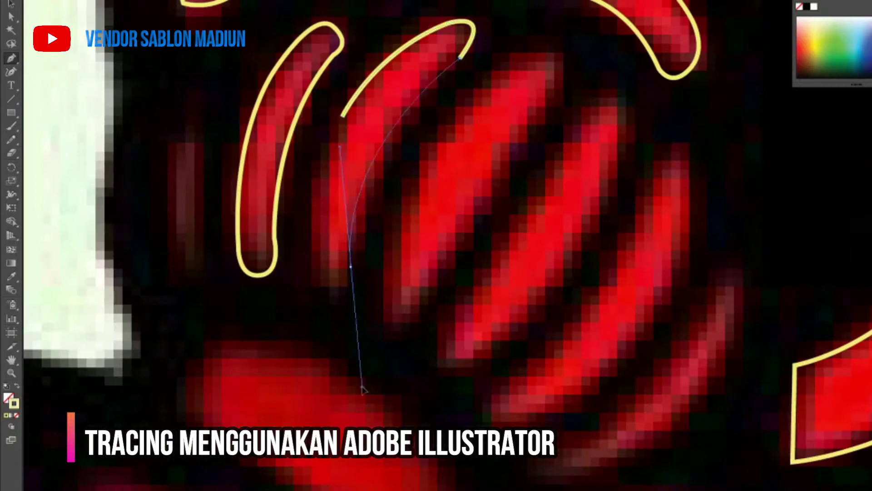
pyautogui.moveTo(316, 277); pyautogui.dragTo(318, 285)
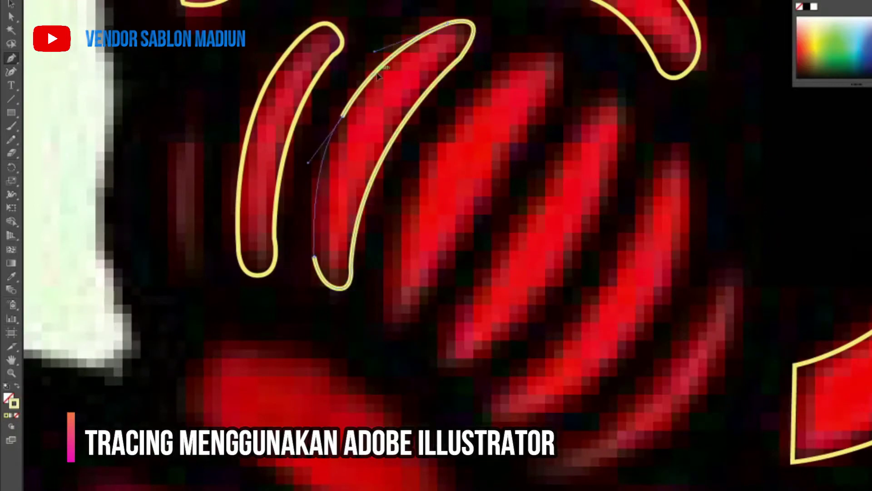
# Outline the next curved stripe from its top down to its lower end.
pyautogui.click(435, 145)
pyautogui.moveTo(558, 53); pyautogui.dragTo(574, 98)
pyautogui.click(434, 280)
pyautogui.moveTo(393, 314); pyautogui.dragTo(373, 302)
pyautogui.click(404, 199)
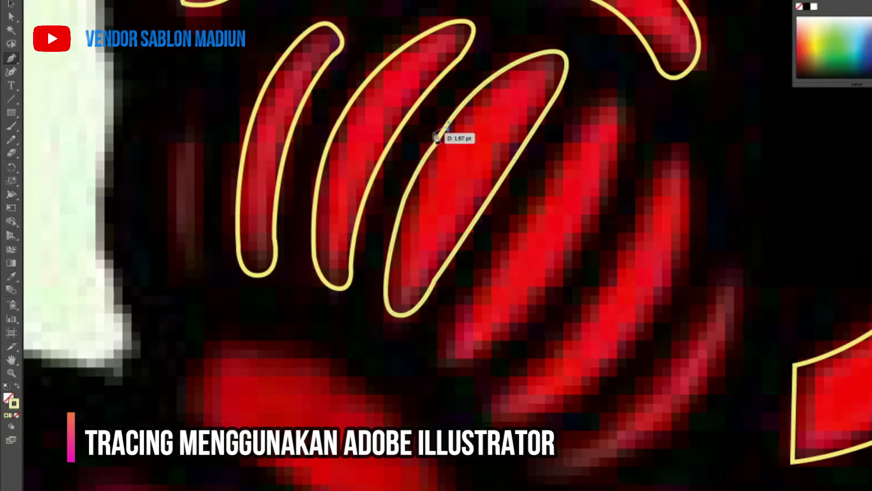
# Trace another stripe's lower curve and inner edge, closing its outline.
pyautogui.moveTo(588, 236); pyautogui.dragTo(441, 232)
pyautogui.click(447, 98)
pyautogui.moveTo(326, 355); pyautogui.dragTo(340, 356)
pyautogui.moveTo(467, 179); pyautogui.dragTo(504, 52)
pyautogui.moveTo(448, 98); pyautogui.dragTo(451, 104)
# Outline the next stripe around its bottom and back to its top, closing it.
pyautogui.click(517, 160)
pyautogui.moveTo(325, 418); pyautogui.dragTo(419, 409)
pyautogui.moveTo(534, 268); pyautogui.dragTo(596, 140)
pyautogui.click(539, 145)
pyautogui.click(517, 159)
# Trace another stripe with a corner point and rounded end as a closed shape.
pyautogui.scroll(-5, 481, 230)
pyautogui.click(493, 161)
pyautogui.moveTo(303, 331); pyautogui.dragTo(255, 357)
pyautogui.click(372, 338)
pyautogui.moveTo(513, 212)
pyautogui.mouseDown()
pyautogui.moveTo(582, 99)
pyautogui.moveTo(567, 92)
pyautogui.mouseUp()
pyautogui.click(493, 162)
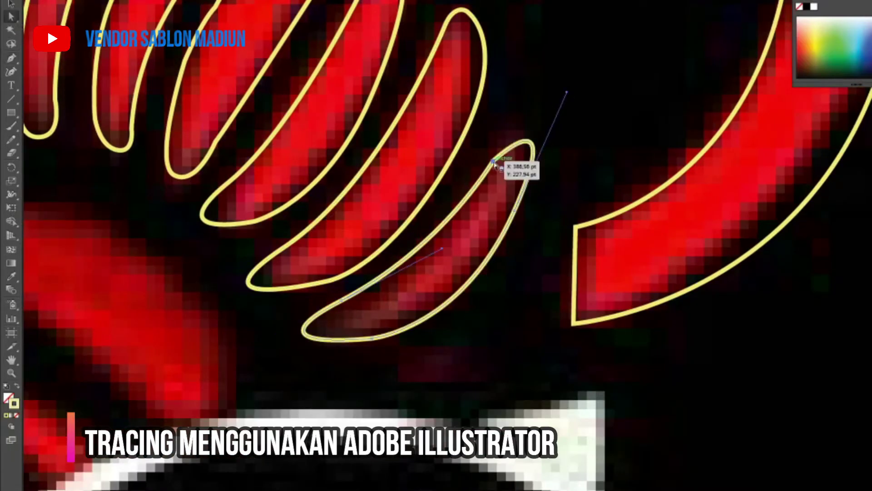
# Round the bottom of the last stripe and close its outline.
pyautogui.scroll(5, 467, 301)
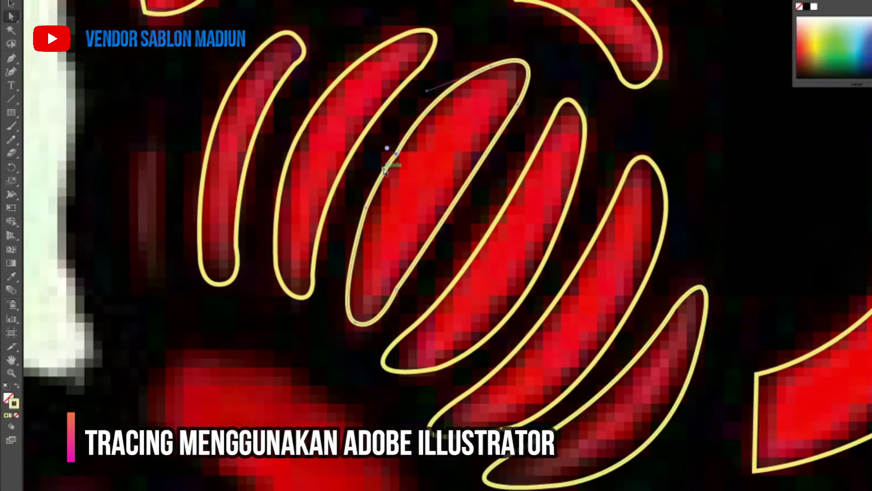
pyautogui.scroll(2, 385, 157)
pyautogui.moveTo(336, 364); pyautogui.dragTo(309, 358)
pyautogui.click(362, 200)
# Outline the red blob beneath the stripes as a closed curved shape.
pyautogui.scroll(-3, 389, 176)
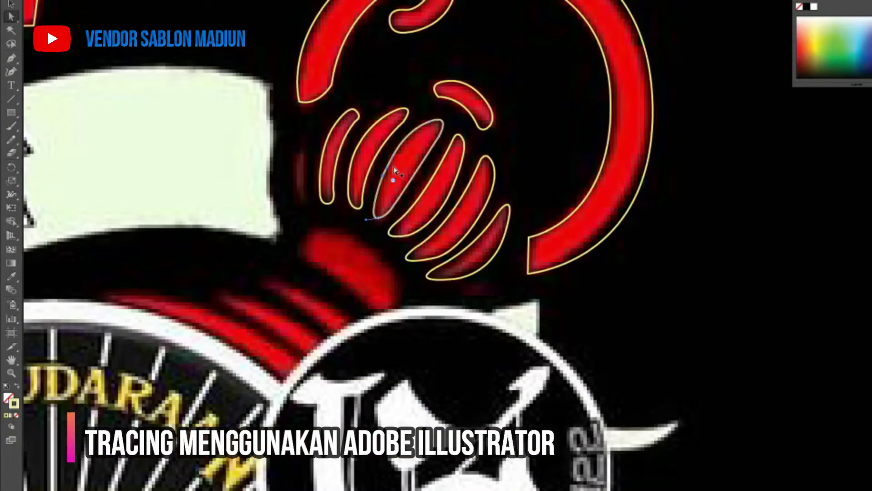
pyautogui.scroll(-2, 444, 228)
pyautogui.click(289, 190)
pyautogui.moveTo(376, 171)
pyautogui.mouseDown()
pyautogui.moveTo(339, 151)
pyautogui.moveTo(263, 187)
pyautogui.mouseUp()
pyautogui.moveTo(321, 150); pyautogui.dragTo(294, 151)
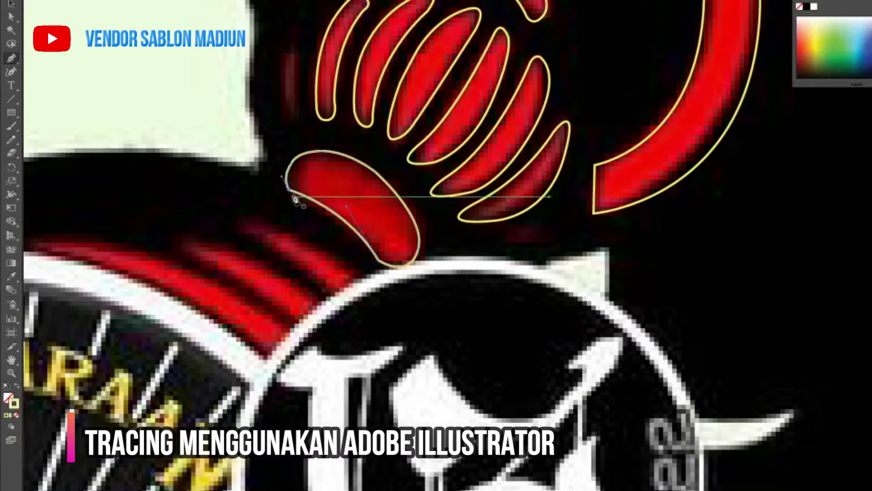
pyautogui.click(294, 199)
pyautogui.press('a')
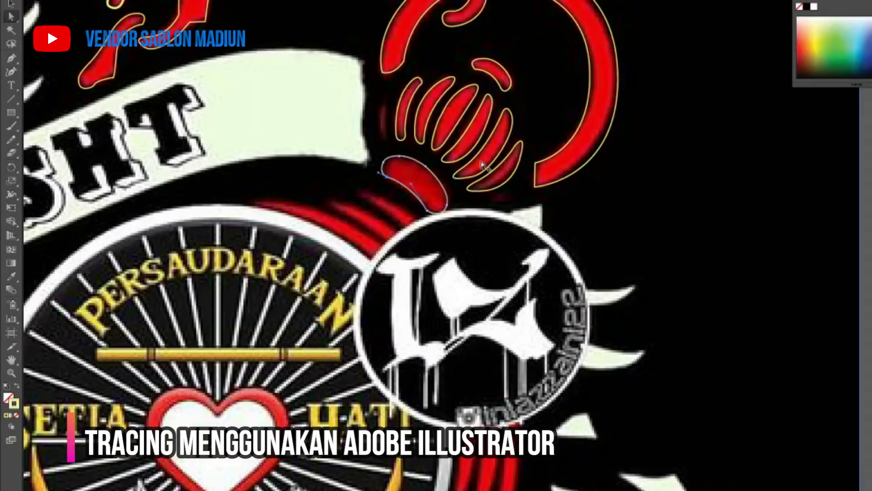
# Start tracing the long curved stripe from its lower end up to its top.
pyautogui.scroll(-2, 431, 472)
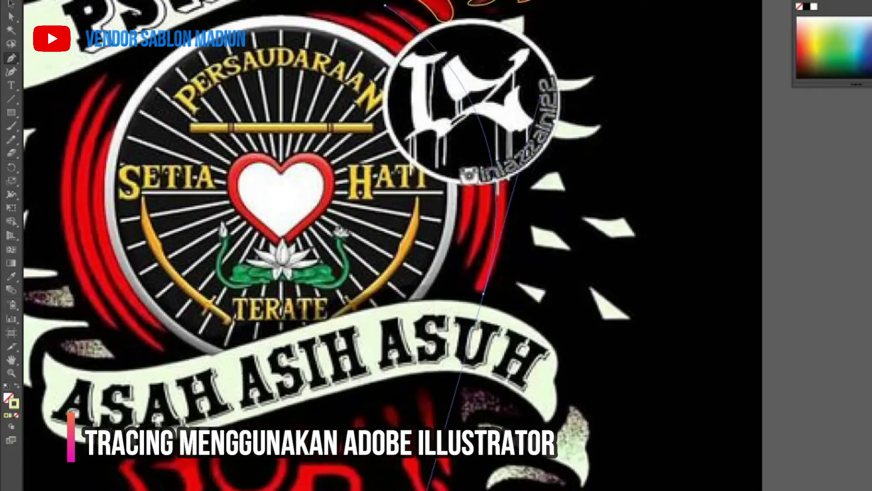
pyautogui.scroll(-3, 427, 471)
pyautogui.scroll(-2, 409, 466)
pyautogui.scroll(2, 464, 218)
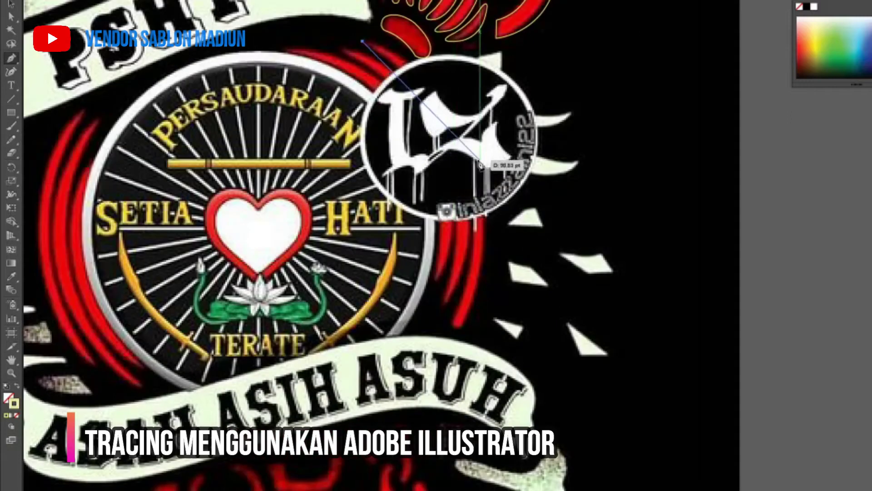
pyautogui.click(454, 340)
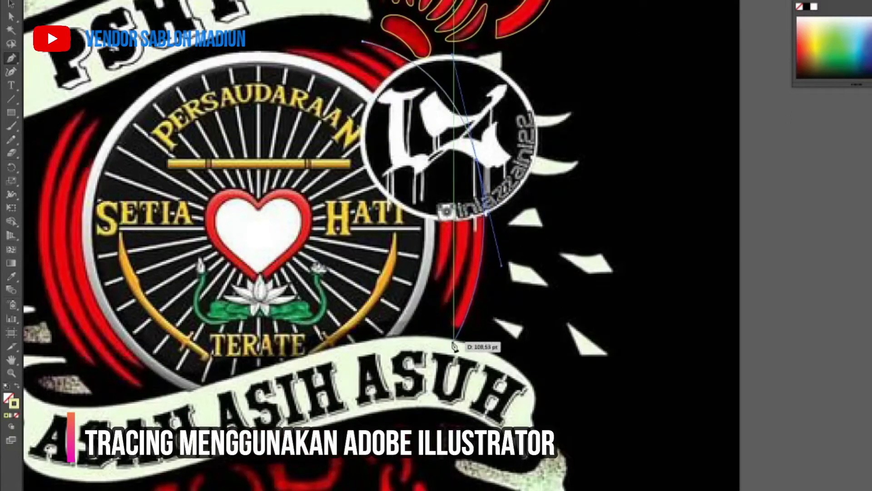
pyautogui.moveTo(485, 214); pyautogui.dragTo(473, 152)
pyautogui.moveTo(363, 43); pyautogui.dragTo(453, 148)
pyautogui.moveTo(441, 100); pyautogui.dragTo(415, 129)
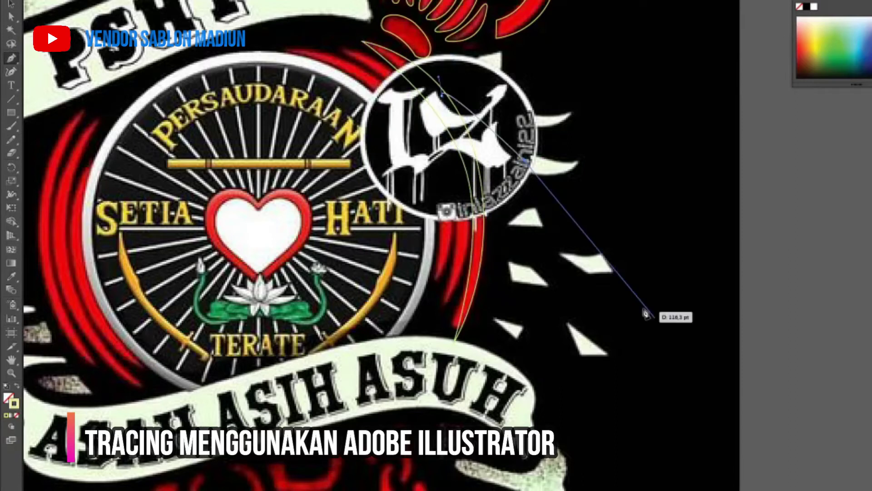
pyautogui.hotkey('ctrl', 'c')
pyautogui.press('Escape')
# Bend the path down and back up the stripe, then refine a handle to fit.
pyautogui.moveTo(459, 176); pyautogui.dragTo(482, 284)
pyautogui.moveTo(448, 313); pyautogui.dragTo(443, 173)
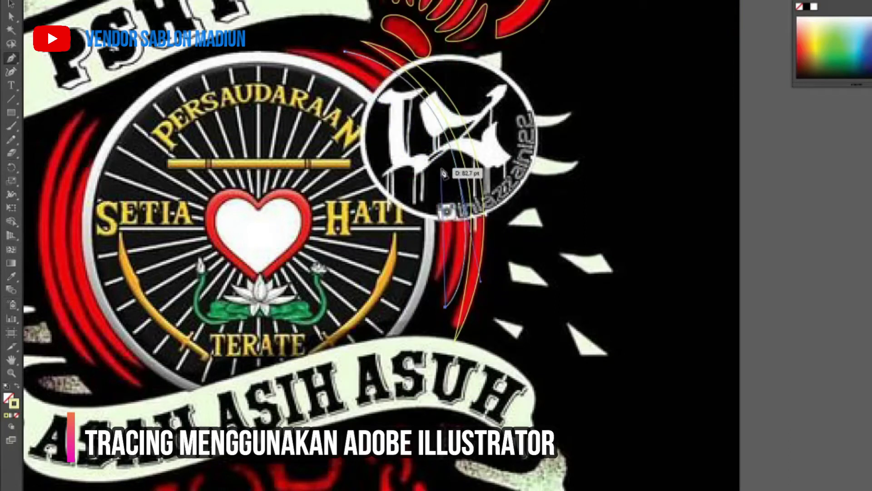
pyautogui.press('a')
pyautogui.moveTo(412, 109); pyautogui.dragTo(440, 65)
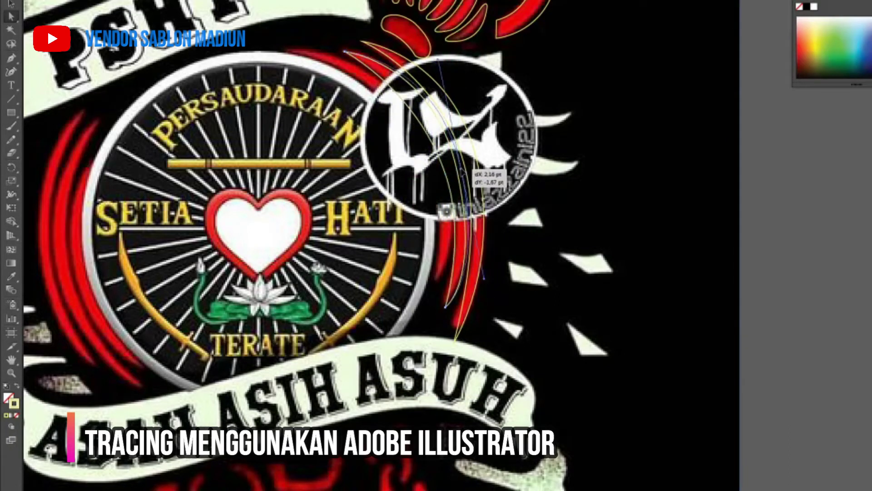
# Complete the stripe path back toward its start and select the whole path.
pyautogui.press('p')
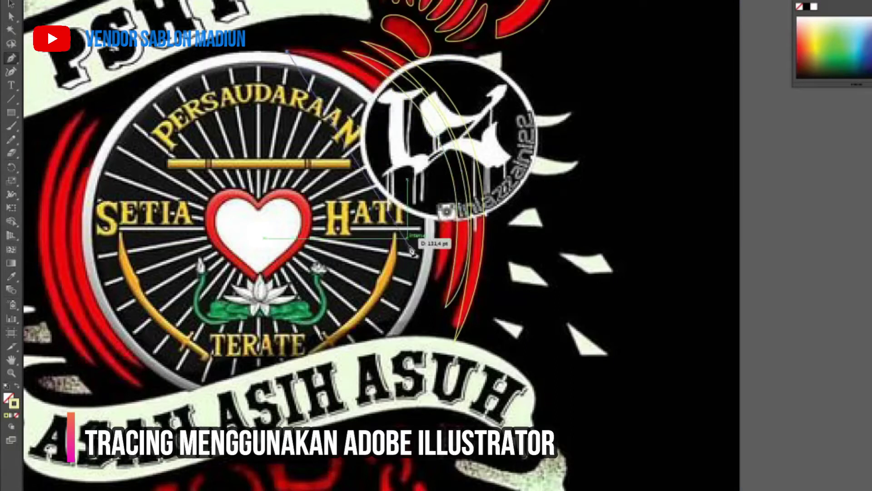
pyautogui.click(435, 282)
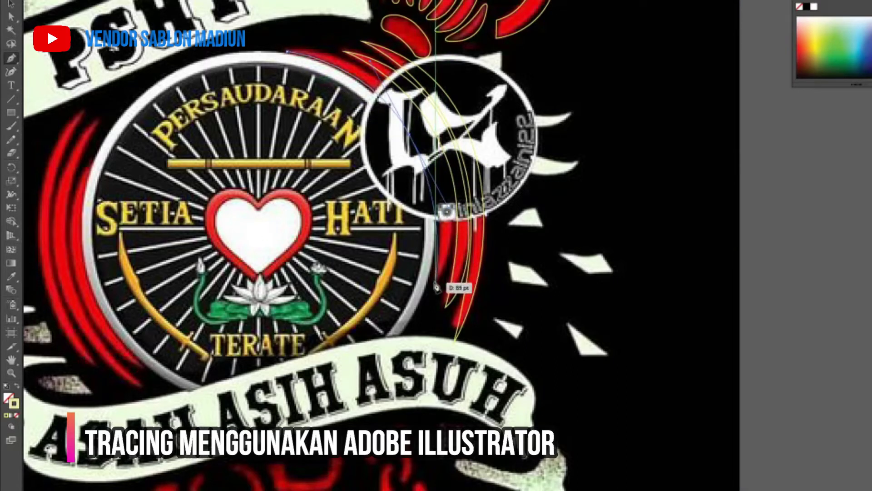
pyautogui.moveTo(394, 78); pyautogui.dragTo(308, 51)
pyautogui.click(11, 25)
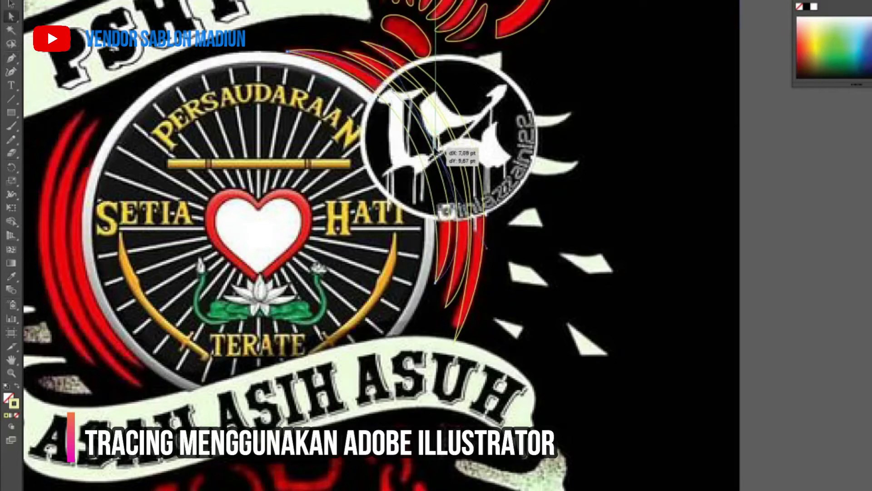
pyautogui.click(6, 6)
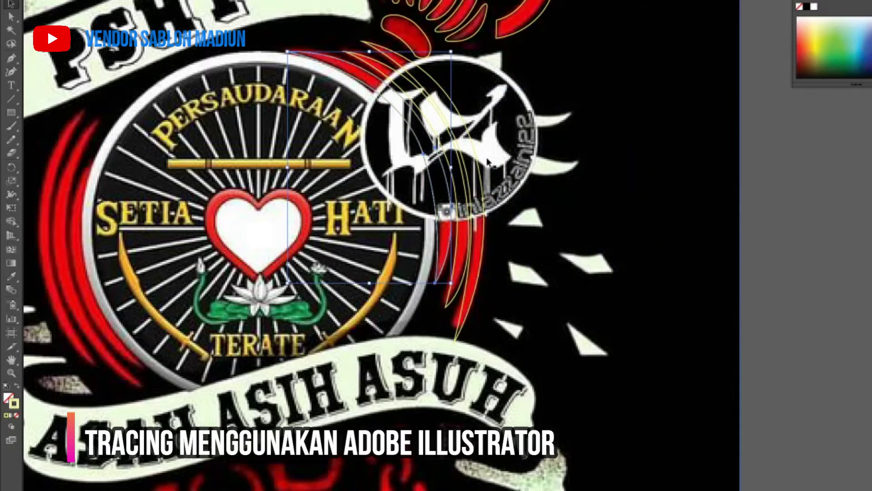
# Draw a circle covering the emblem's disc with the Ellipse tool.
pyautogui.moveTo(12, 112); pyautogui.dragTo(68, 142)
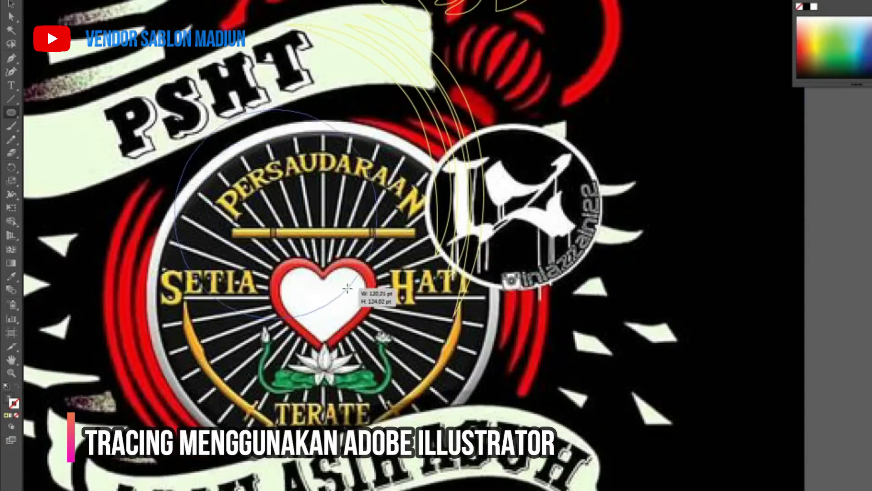
pyautogui.moveTo(174, 109); pyautogui.dragTo(377, 318)
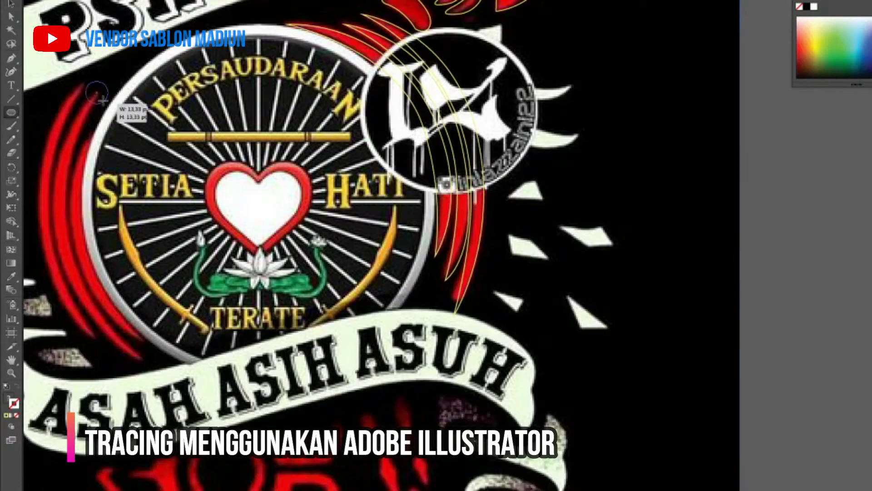
pyautogui.moveTo(87, 79); pyautogui.dragTo(420, 408)
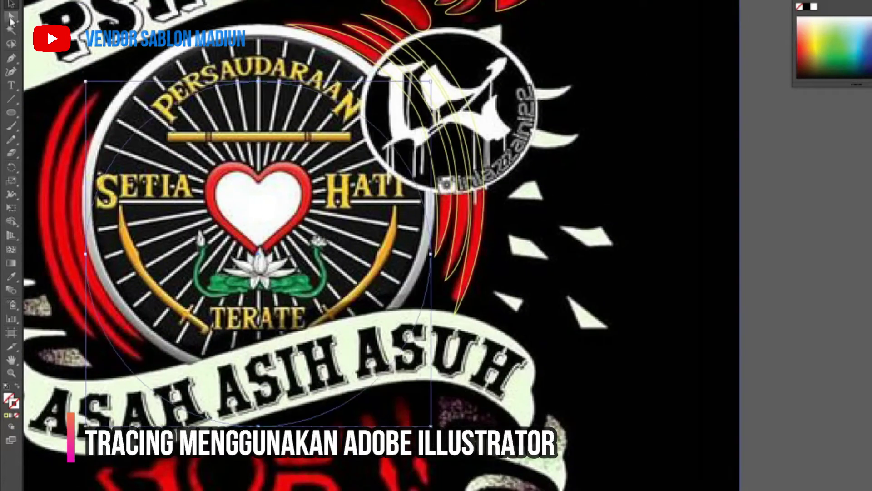
pyautogui.press('v')
pyautogui.press('l')
pyautogui.moveTo(81, 24); pyautogui.dragTo(437, 381)
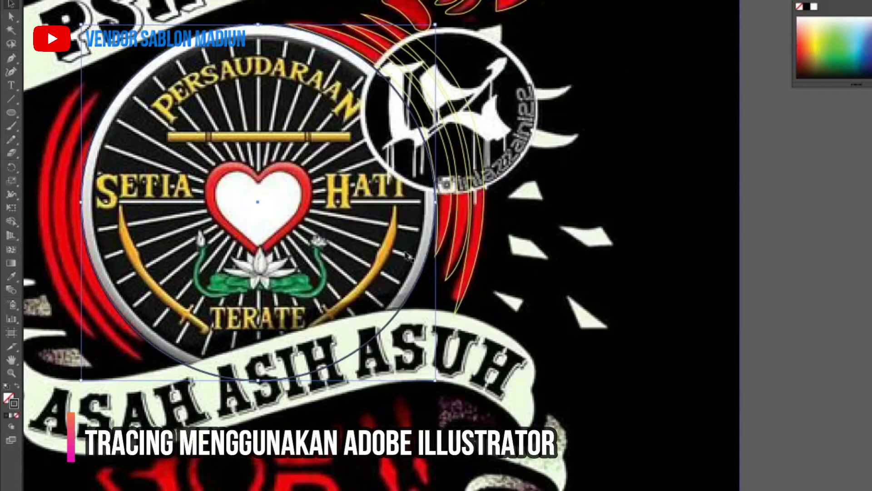
# Browse the circle's context menu and the Object menu, then deselect the circle.
pyautogui.rightClick(396, 314)
pyautogui.moveTo(426, 477)
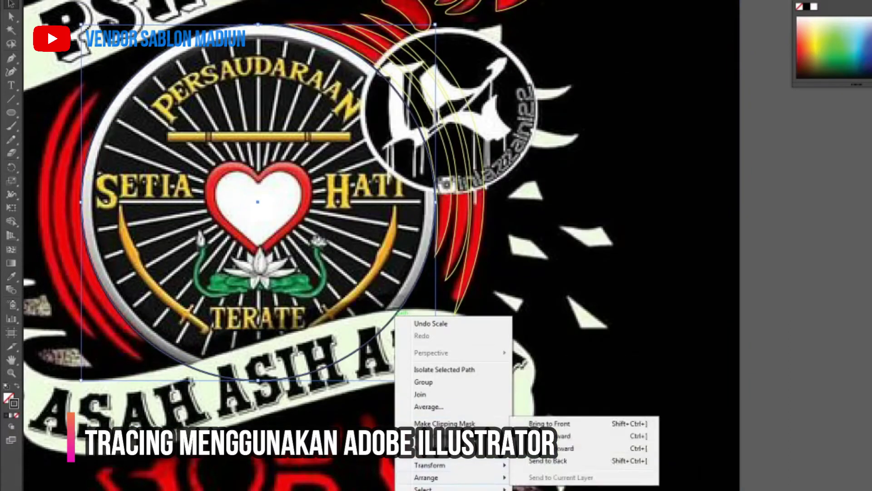
pyautogui.press('Escape')
pyautogui.click(68, 0)
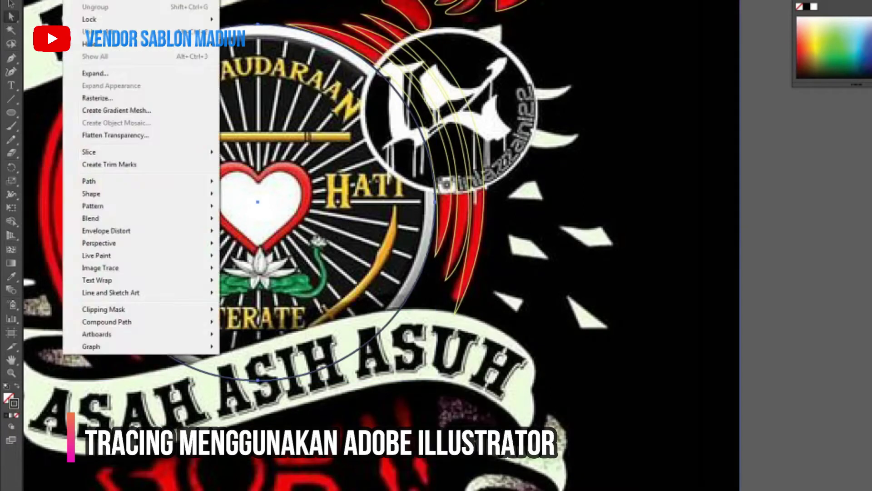
pyautogui.click(384, 241)
# Trace a curved path along the left red arc, then view the whole emblem in outline mode.
pyautogui.moveTo(83, 188); pyautogui.dragTo(74, 246)
pyautogui.click(91, 130)
pyautogui.moveTo(62, 166); pyautogui.dragTo(77, 183)
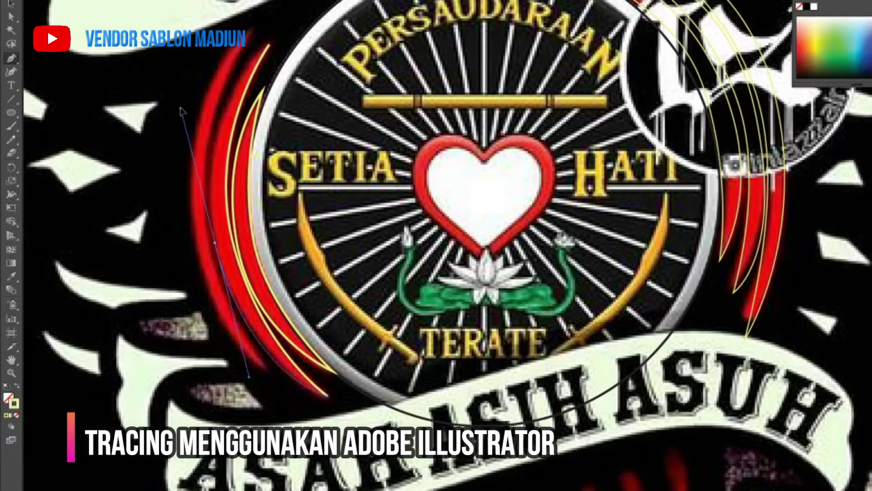
pyautogui.moveTo(181, 111)
pyautogui.mouseDown()
pyautogui.moveTo(235, 346)
pyautogui.moveTo(216, 369)
pyautogui.mouseUp()
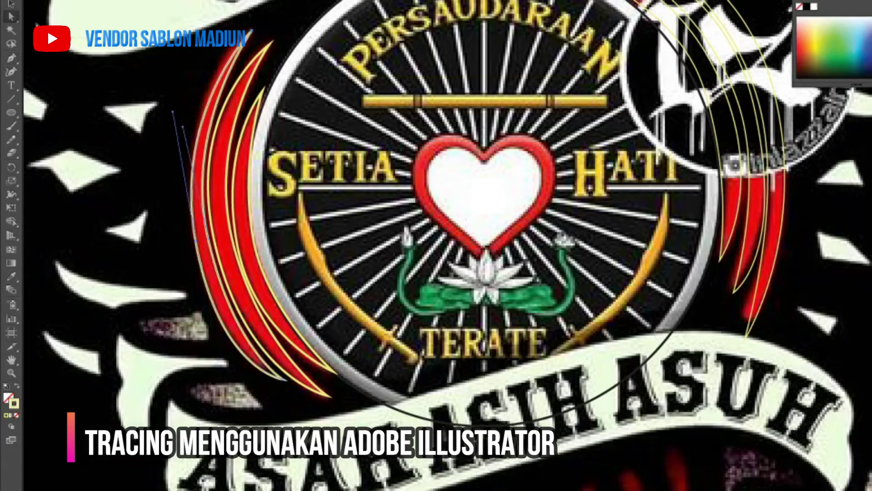
pyautogui.hotkey('ctrl', '0')
pyautogui.hotkey('ctrl', 'y')
pyautogui.hotkey('ctrl', 'y')
# Clear the top shape's fill and fill the traced arcs and claw shapes red.
pyautogui.click(300, 18)
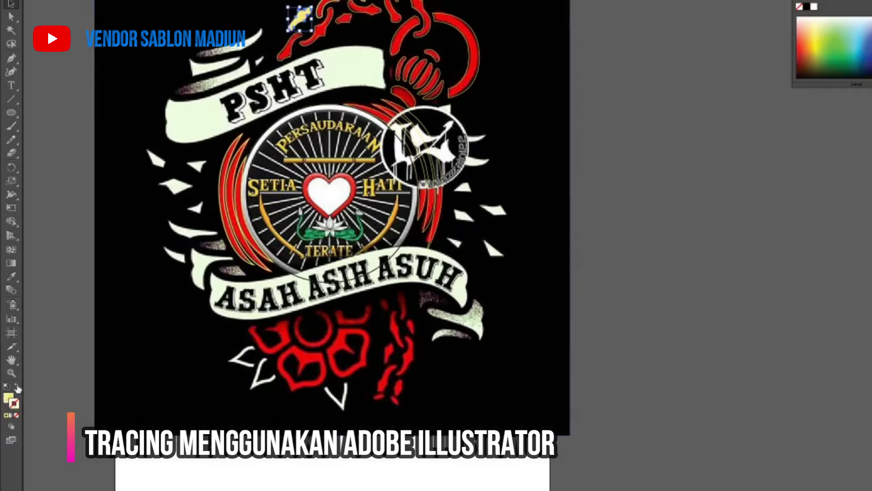
pyautogui.click(807, 7)
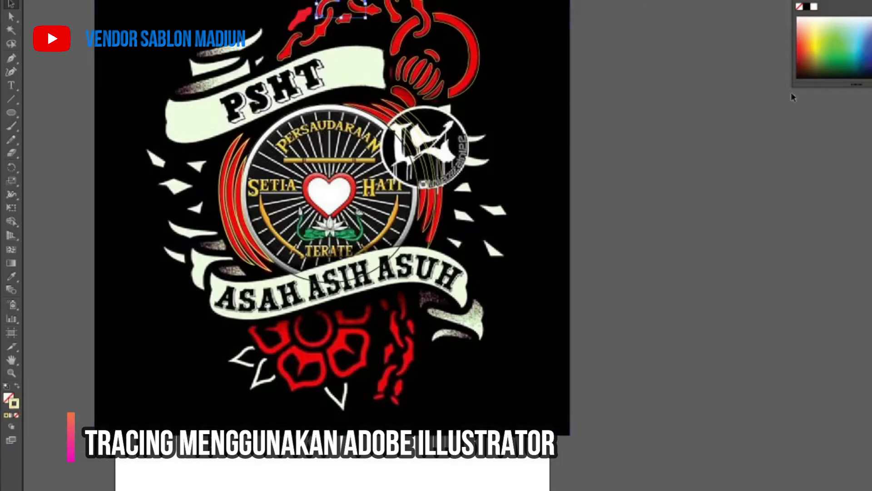
pyautogui.moveTo(400, 4); pyautogui.dragTo(432, 41)
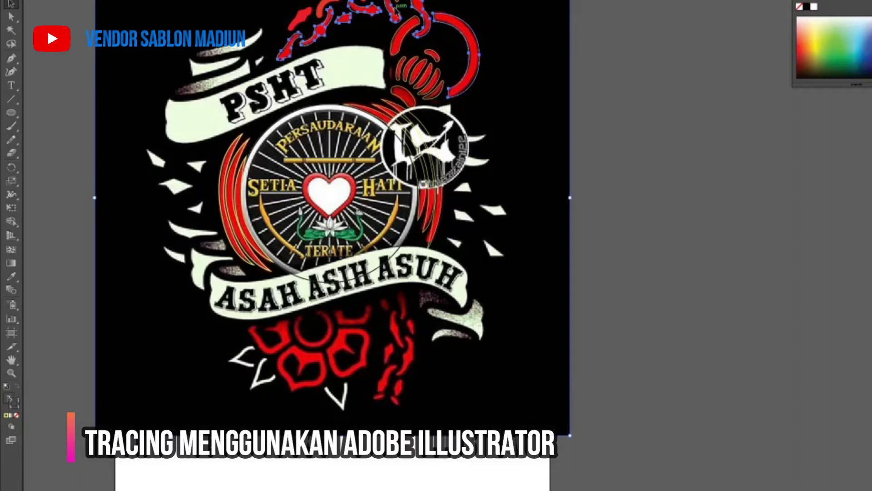
pyautogui.moveTo(411, 85); pyautogui.dragTo(413, 87)
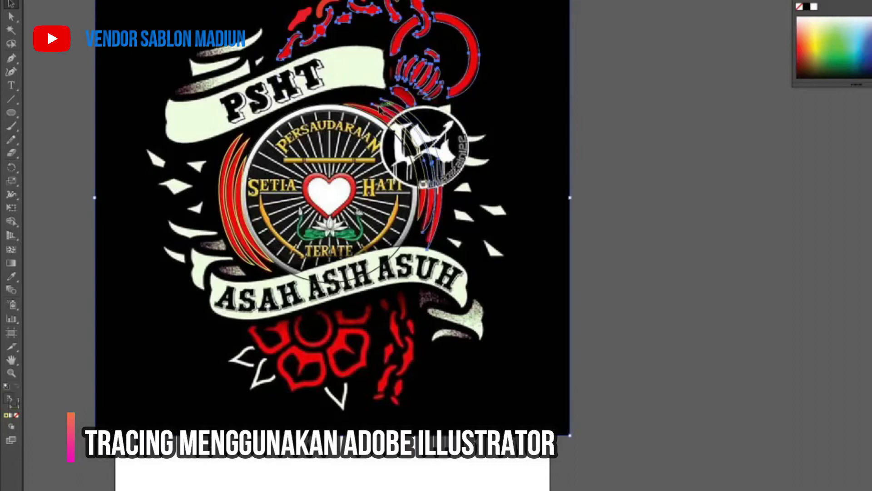
pyautogui.click(805, 45)
# Undo the centre circle's red fill, deselect everything, and hide the reference image.
pyautogui.click(817, 17)
pyautogui.hotkey('ctrl', 'z')
pyautogui.click(541, 272)
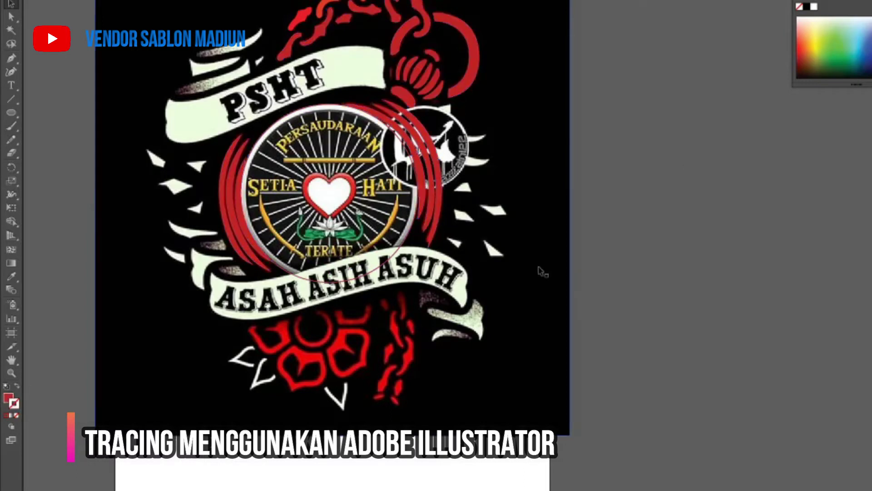
pyautogui.press('Delete')
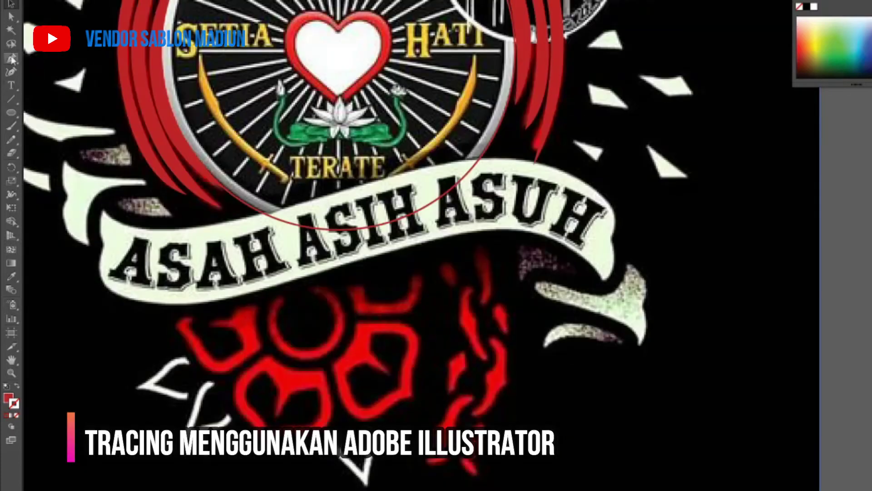
# Draw a stroked circle on the flower's central ring and start tracing the adjoining petal.
pyautogui.moveTo(280, 302)
pyautogui.mouseDown()
pyautogui.moveTo(353, 368)
pyautogui.moveTo(303, 386)
pyautogui.mouseUp()
pyautogui.hotkey('shift', 'x')
pyautogui.click(353, 322)
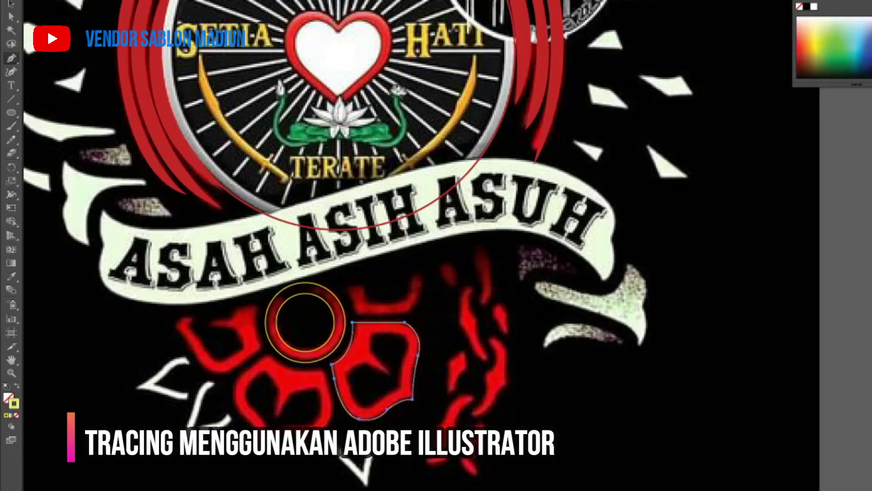
# Outline the U shape above the right petal and its inner hole as closed paths.
pyautogui.click(363, 287)
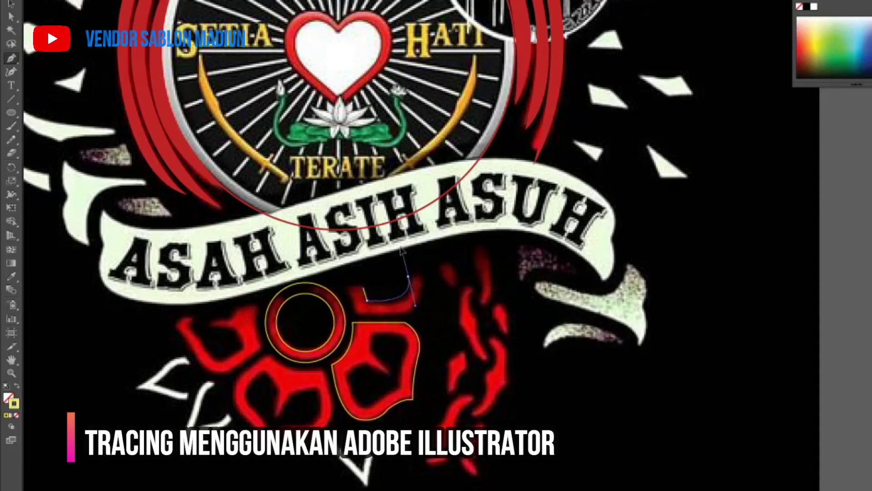
pyautogui.click(420, 274)
pyautogui.click(411, 310)
pyautogui.click(356, 312)
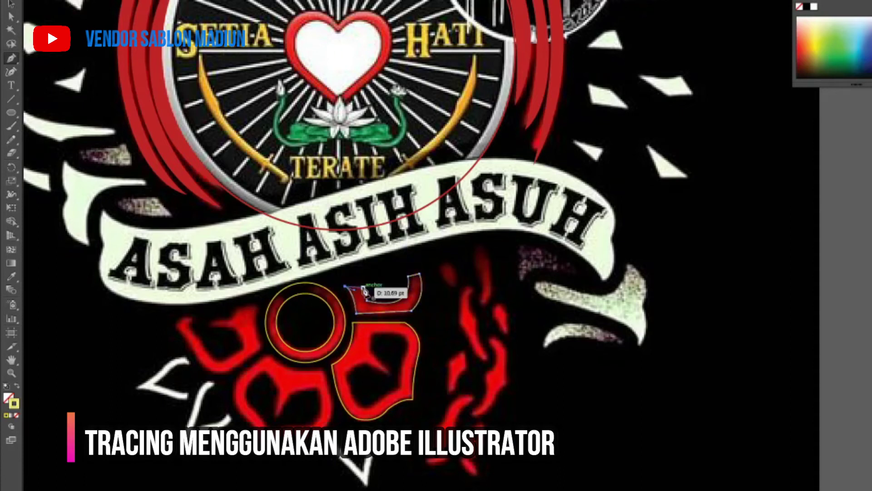
pyautogui.scroll(2, 360, 410)
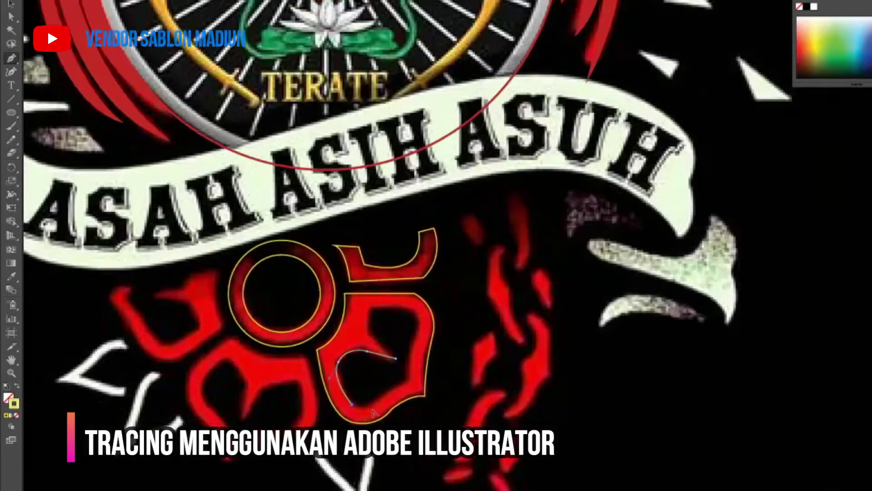
pyautogui.scroll(2, 359, 408)
pyautogui.moveTo(371, 411)
pyautogui.mouseDown()
pyautogui.moveTo(327, 330)
pyautogui.moveTo(339, 332)
pyautogui.mouseUp()
pyautogui.moveTo(386, 390); pyautogui.dragTo(389, 392)
pyautogui.moveTo(429, 336); pyautogui.dragTo(437, 366)
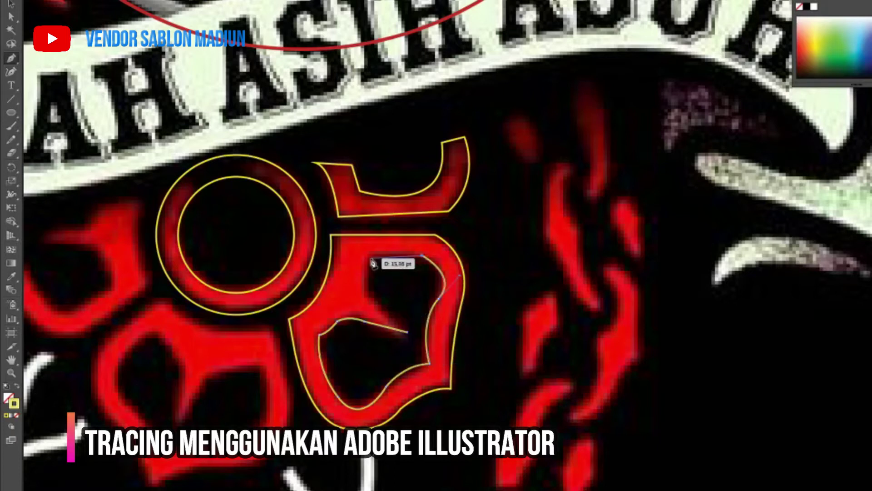
pyautogui.click(447, 359)
# Trace the left petal's curved outer edge.
pyautogui.click(168, 301)
pyautogui.moveTo(268, 327); pyautogui.dragTo(331, 324)
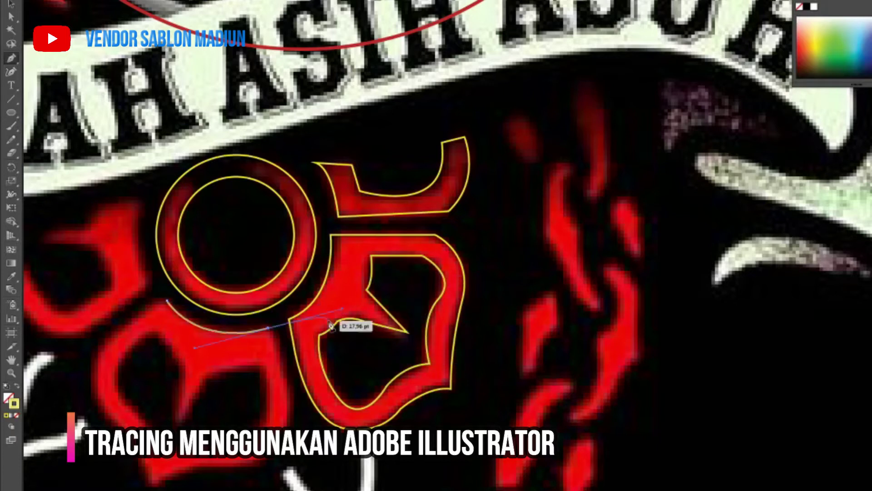
pyautogui.scroll(-1, 224, 454)
pyautogui.moveTo(288, 396); pyautogui.dragTo(306, 370)
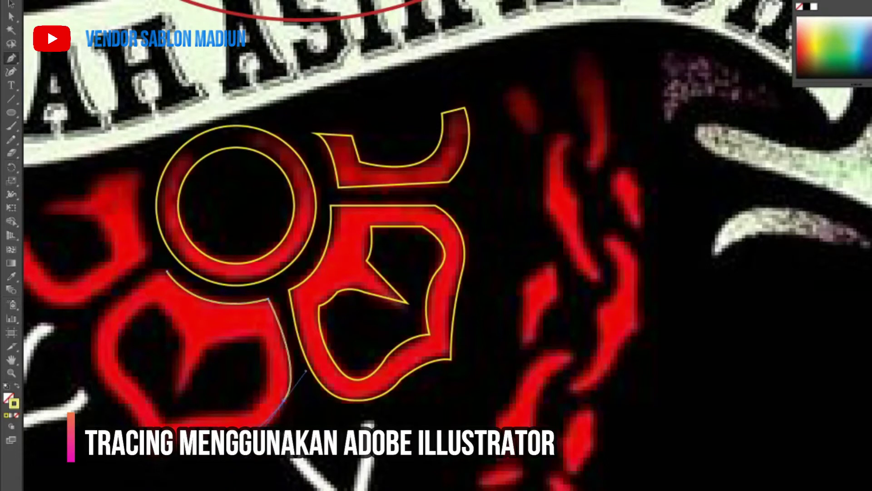
pyautogui.scroll(-1, 283, 400)
pyautogui.moveTo(150, 418); pyautogui.dragTo(122, 354)
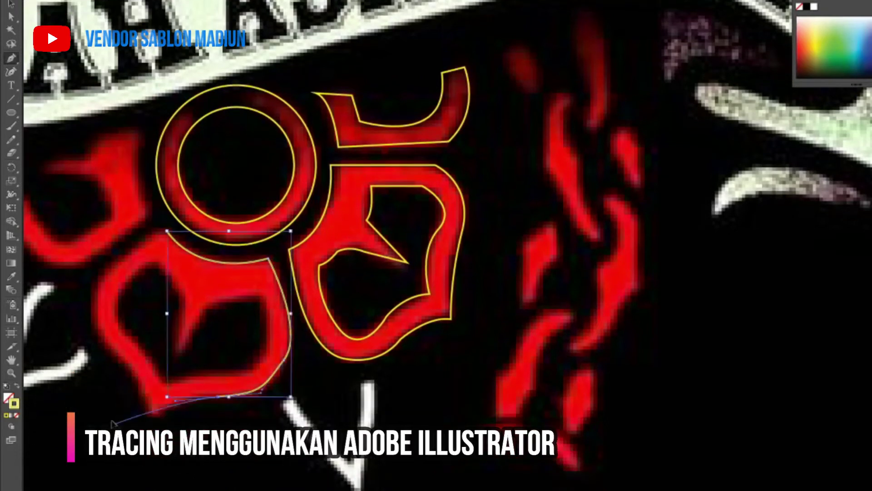
pyautogui.moveTo(92, 285); pyautogui.dragTo(167, 233)
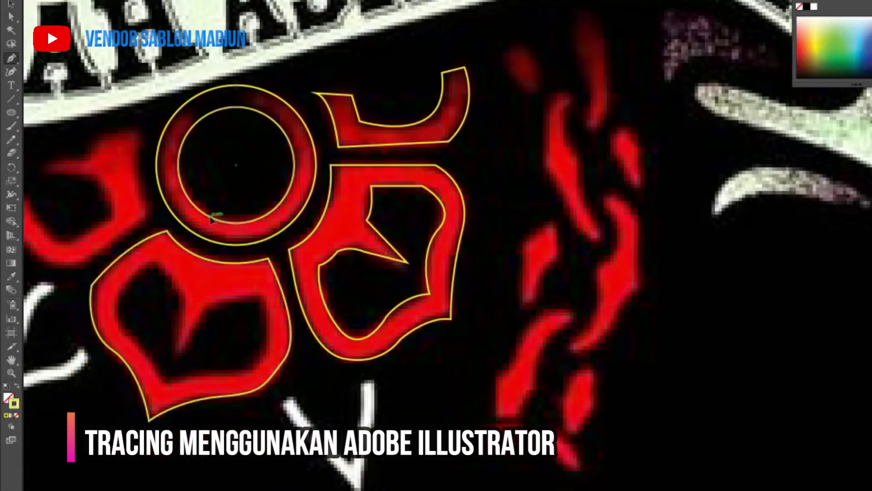
# Outline the left petal's inner heart-shaped hole as a closed path.
pyautogui.click(178, 351)
pyautogui.moveTo(258, 296); pyautogui.dragTo(309, 309)
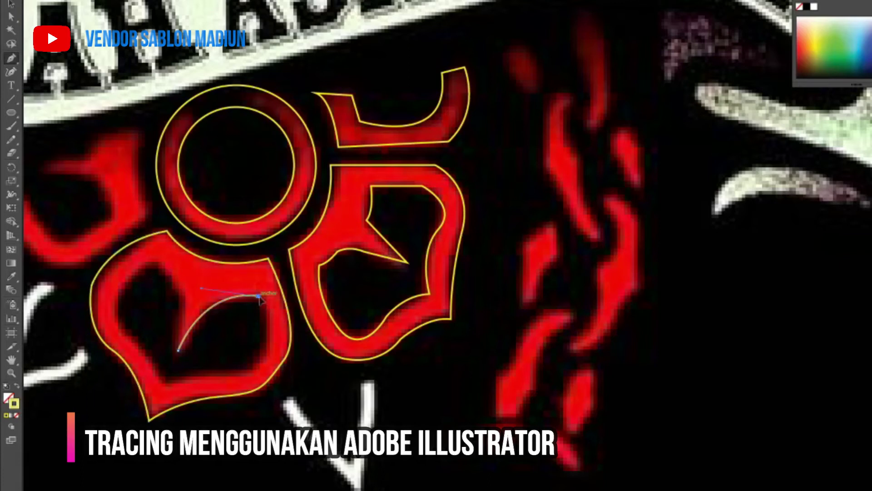
pyautogui.moveTo(125, 284)
pyautogui.mouseDown()
pyautogui.moveTo(162, 278)
pyautogui.moveTo(196, 341)
pyautogui.mouseUp()
pyautogui.click(172, 373)
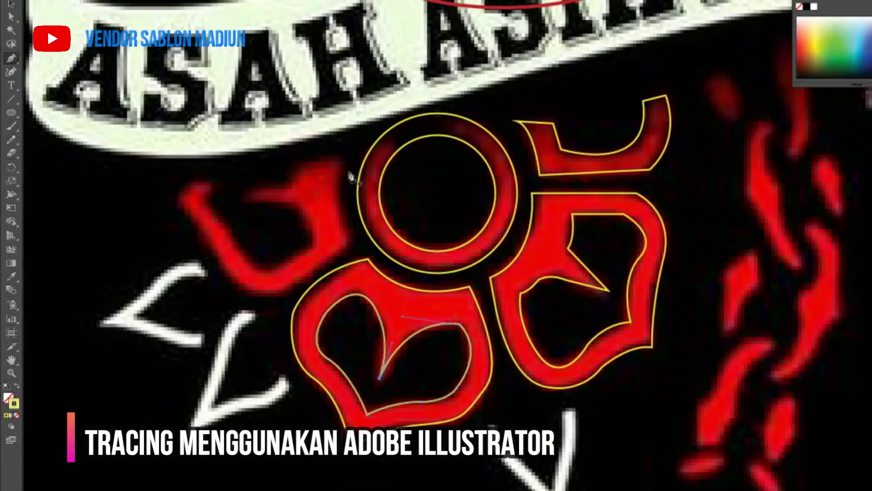
# Trace the left curled U shape, including its tip and inner curve, closing the path.
pyautogui.click(343, 155)
pyautogui.moveTo(353, 238); pyautogui.dragTo(377, 278)
pyautogui.moveTo(296, 287); pyautogui.dragTo(301, 292)
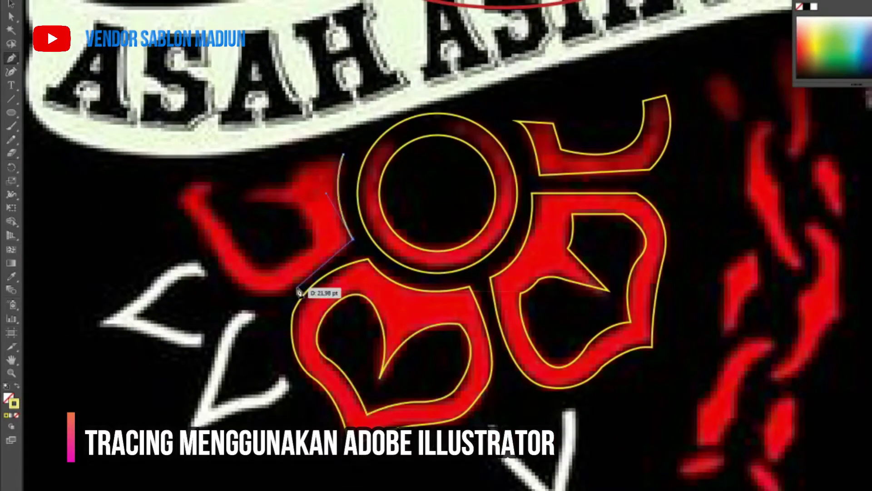
pyautogui.moveTo(202, 233)
pyautogui.mouseDown()
pyautogui.moveTo(189, 210)
pyautogui.moveTo(169, 212)
pyautogui.moveTo(249, 253)
pyautogui.mouseUp()
pyautogui.click(191, 180)
pyautogui.click(215, 181)
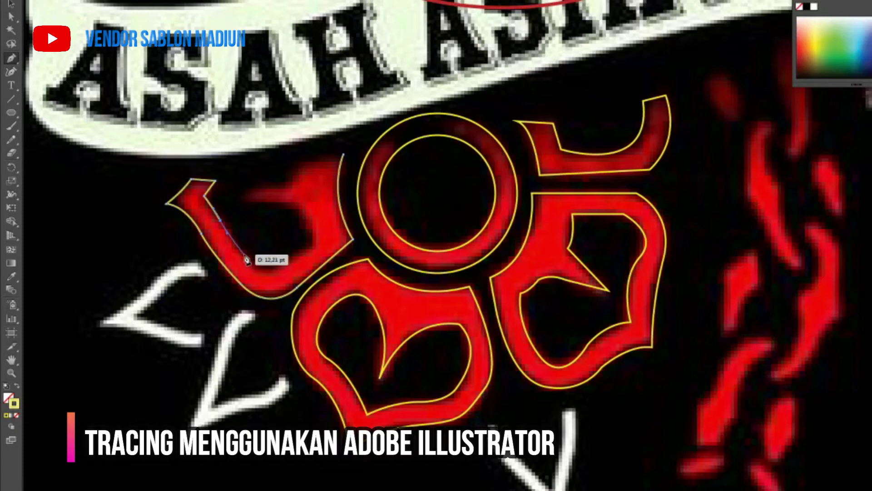
pyautogui.moveTo(313, 243); pyautogui.dragTo(272, 203)
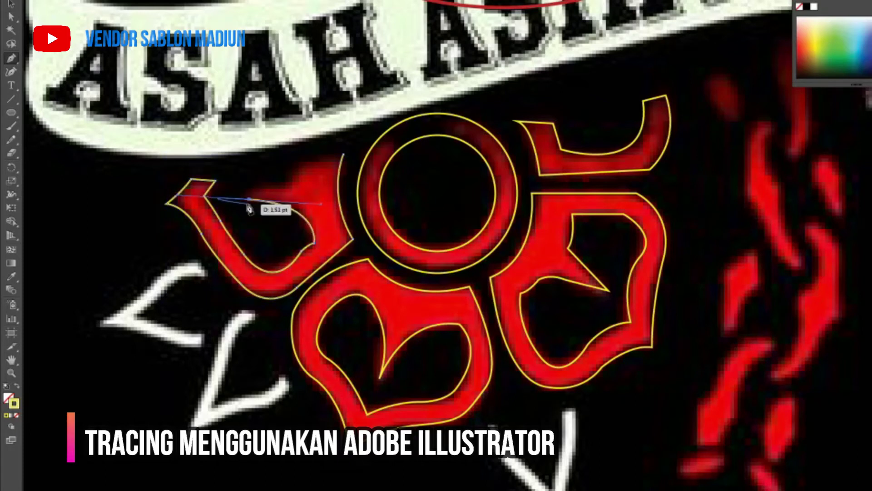
pyautogui.click(244, 198)
pyautogui.moveTo(300, 162); pyautogui.dragTo(313, 133)
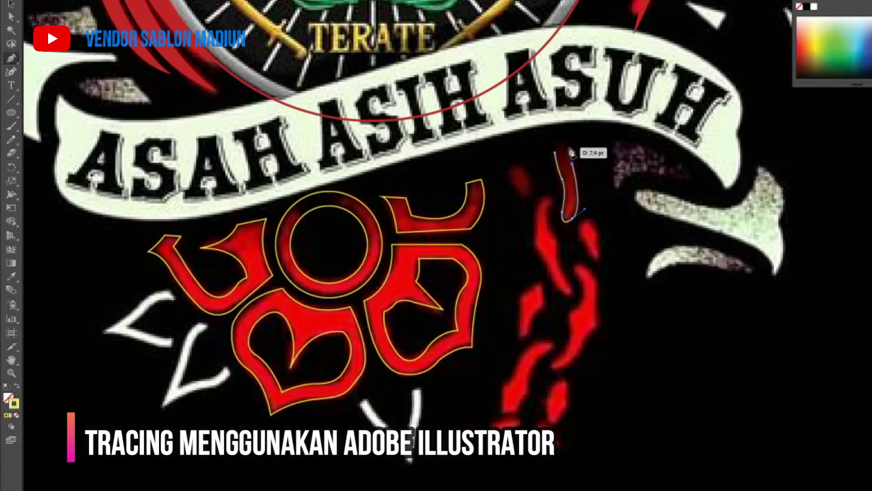
pyautogui.moveTo(571, 152); pyautogui.dragTo(568, 149)
# Outline the top oval chain piece and the red stroke and small shape below it.
pyautogui.click(512, 167)
pyautogui.moveTo(525, 193); pyautogui.dragTo(534, 185)
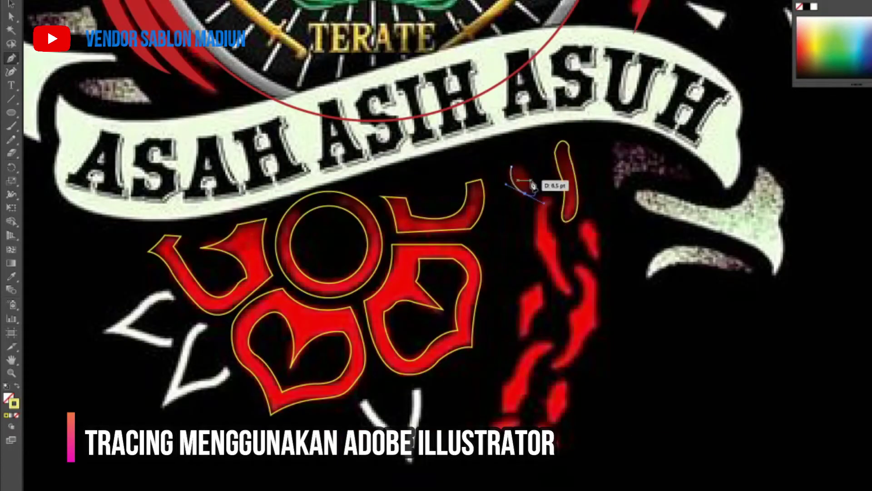
pyautogui.click(510, 167)
pyautogui.click(550, 206)
pyautogui.click(558, 237)
pyautogui.moveTo(572, 293); pyautogui.dragTo(551, 278)
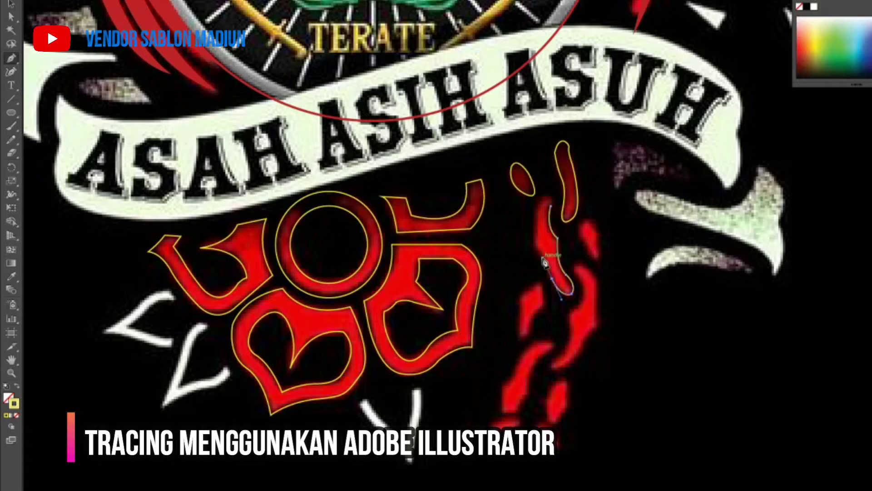
pyautogui.scroll(2, 523, 193)
pyautogui.click(592, 281)
pyautogui.moveTo(552, 202); pyautogui.dragTo(577, 218)
pyautogui.moveTo(635, 258); pyautogui.dragTo(653, 255)
# Trace the next curved chain stroke as a closed outline.
pyautogui.moveTo(644, 339); pyautogui.dragTo(611, 175)
pyautogui.click(603, 167)
pyautogui.moveTo(639, 249)
pyautogui.mouseDown()
pyautogui.moveTo(643, 320)
pyautogui.moveTo(604, 366)
pyautogui.mouseUp()
pyautogui.click(650, 296)
pyautogui.moveTo(551, 359); pyautogui.dragTo(578, 316)
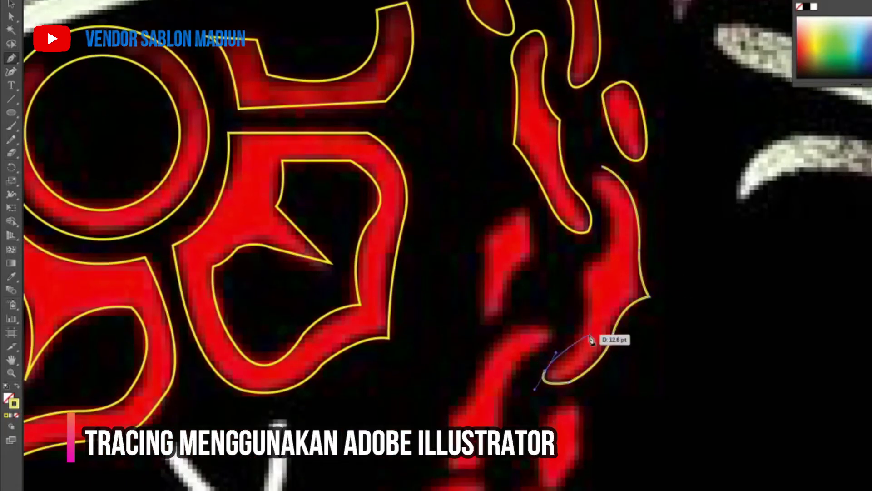
pyautogui.click(581, 276)
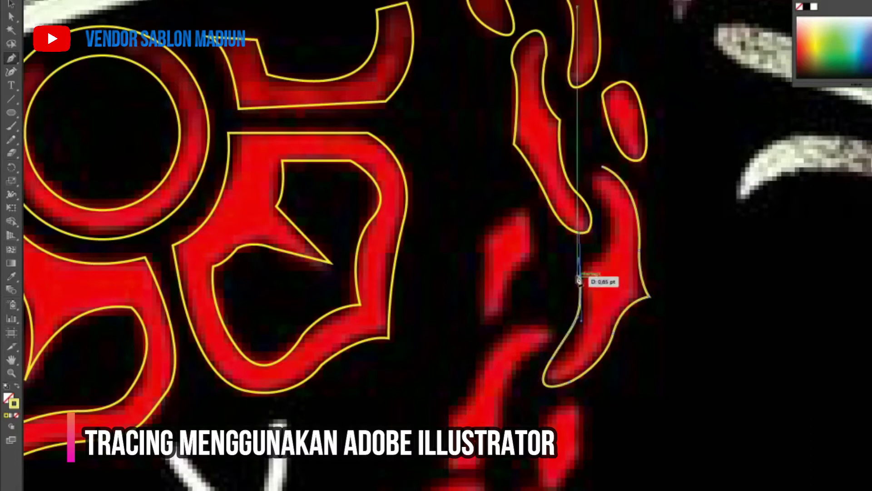
pyautogui.moveTo(603, 167); pyautogui.dragTo(643, 179)
# Outline the next small chain piece as a closed shape.
pyautogui.click(474, 232)
pyautogui.click(526, 206)
pyautogui.click(543, 250)
pyautogui.moveTo(490, 315); pyautogui.dragTo(470, 318)
pyautogui.click(474, 233)
# Trace the looped lower chain link, then zoom out to view the artwork.
pyautogui.scroll(-5, 500, 227)
pyautogui.click(541, 166)
pyautogui.moveTo(500, 247); pyautogui.dragTo(507, 269)
pyautogui.moveTo(527, 300)
pyautogui.mouseDown()
pyautogui.moveTo(555, 280)
pyautogui.moveTo(540, 288)
pyautogui.moveTo(563, 356)
pyautogui.moveTo(496, 335)
pyautogui.mouseUp()
pyautogui.click(527, 261)
pyautogui.click(556, 212)
pyautogui.moveTo(454, 231); pyautogui.dragTo(492, 169)
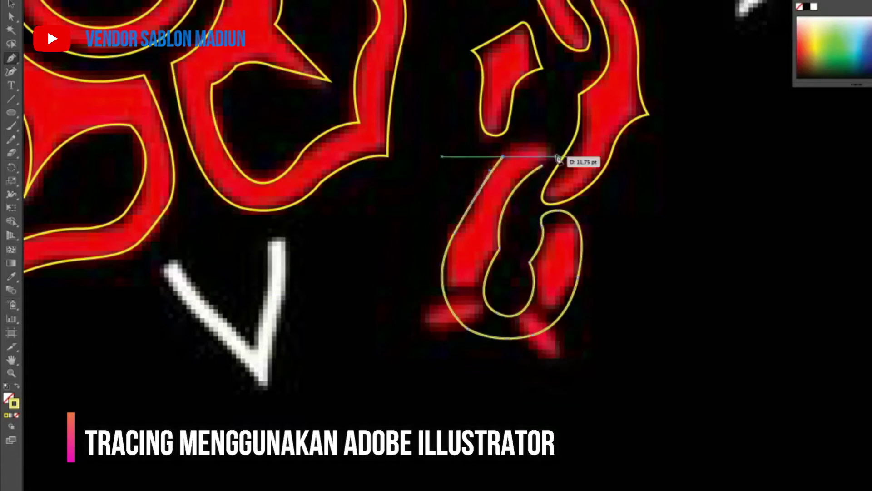
pyautogui.moveTo(524, 139); pyautogui.dragTo(547, 148)
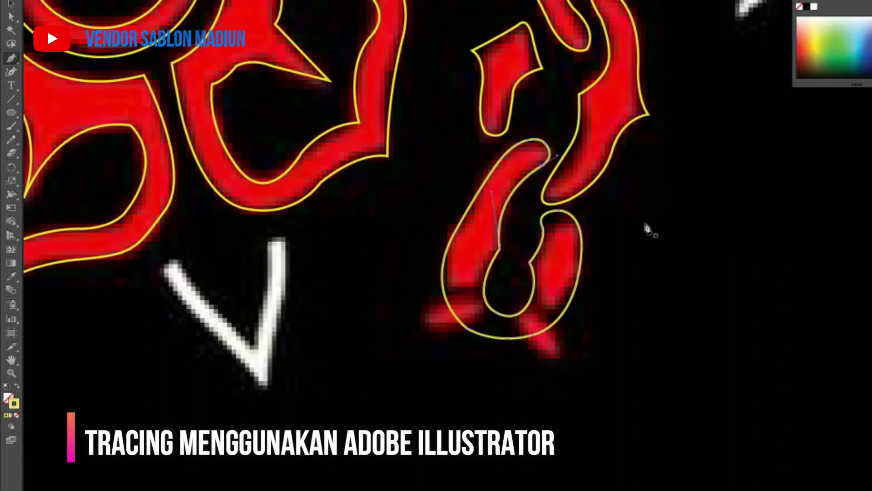
pyautogui.hotkey('ctrl', '-')
pyautogui.hotkey('ctrl', '-')
pyautogui.hotkey('ctrl', '-')
pyautogui.hotkey('ctrl', '-')
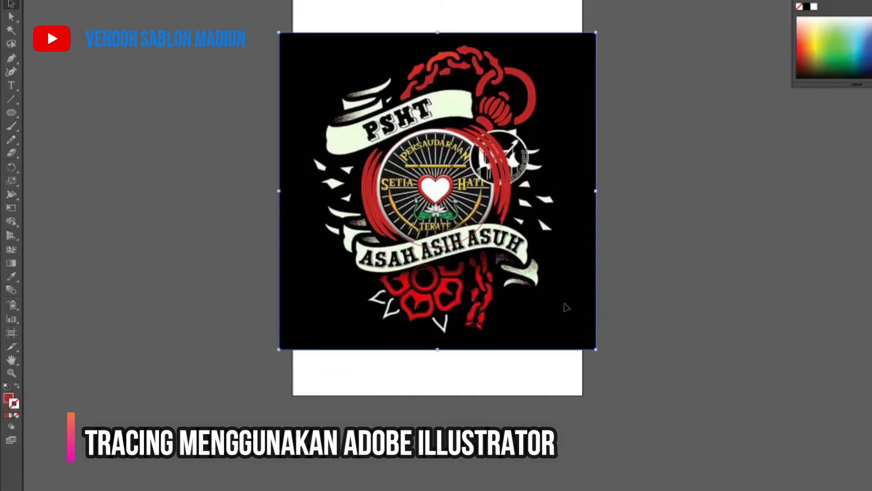
# Fill the traced flower and chain paths with red.
pyautogui.doubleClick(8, 399)
pyautogui.click(775, 121)
pyautogui.hotkey('ctrl', 'shift', 'a')
pyautogui.click(447, 307)
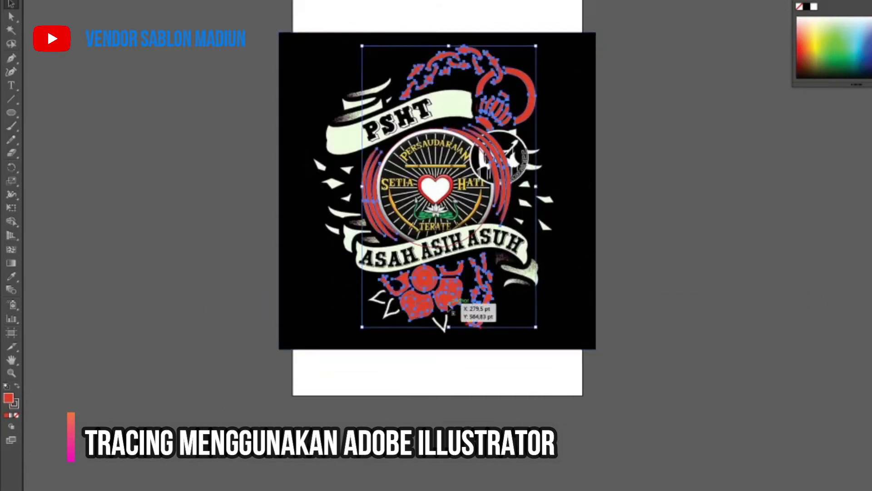
pyautogui.click(120, 3)
pyautogui.hotkey('ctrl', '2')
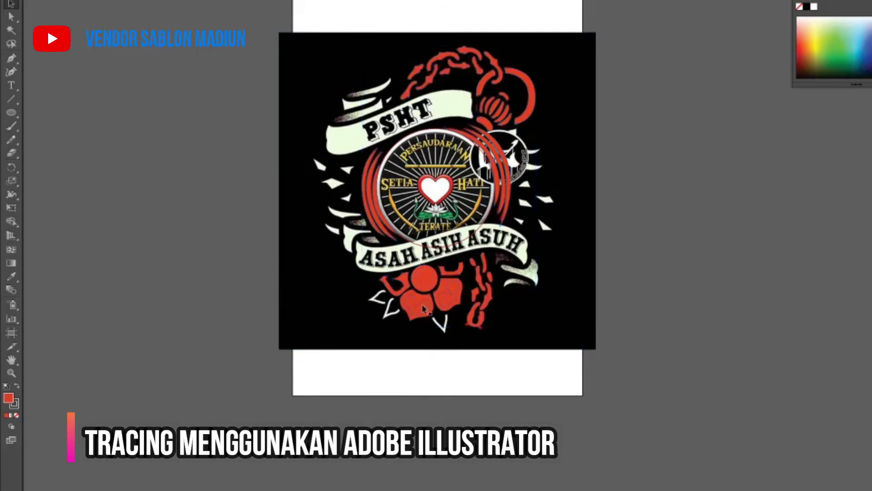
# Select the inner petal shapes and give them a black 000000 fill.
pyautogui.click(827, 13)
pyautogui.click(449, 294)
pyautogui.doubleClick(809, 10)
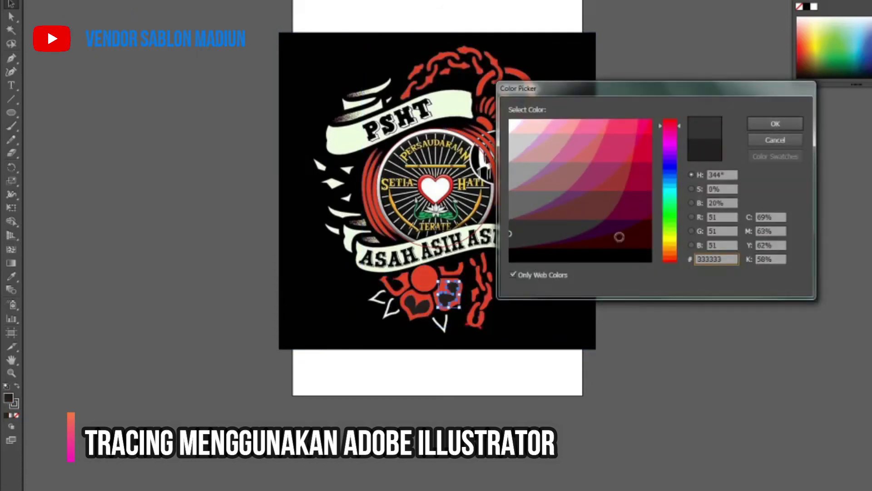
pyautogui.press('Return')
pyautogui.click(425, 306)
pyautogui.doubleClick(808, 9)
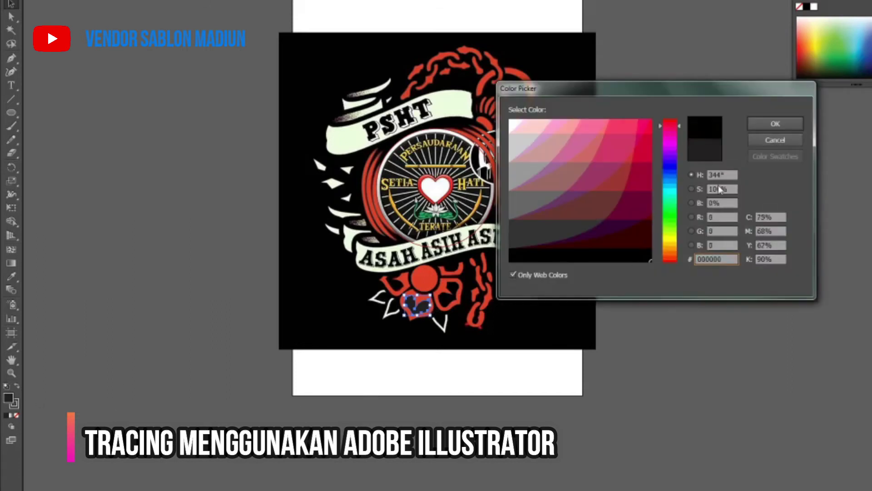
pyautogui.press('Return')
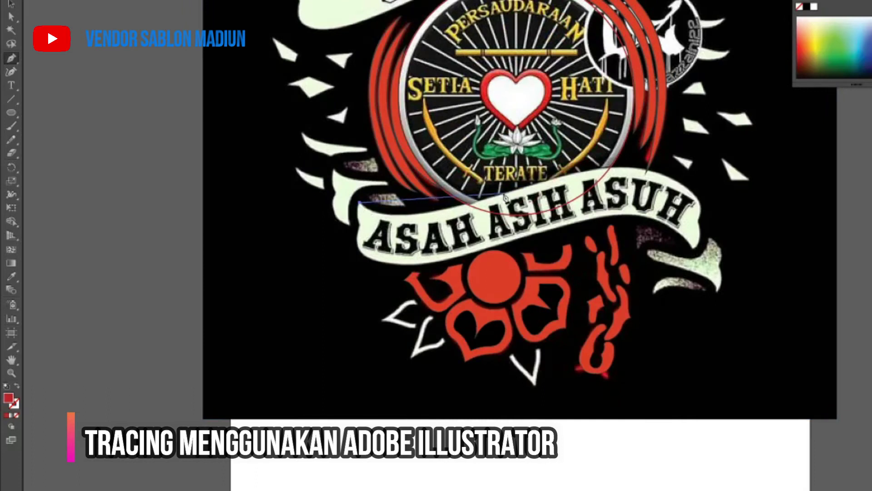
# Trace a path around the ASAH ASIH ASUH banner's top, right end and lower edge.
pyautogui.click(505, 197)
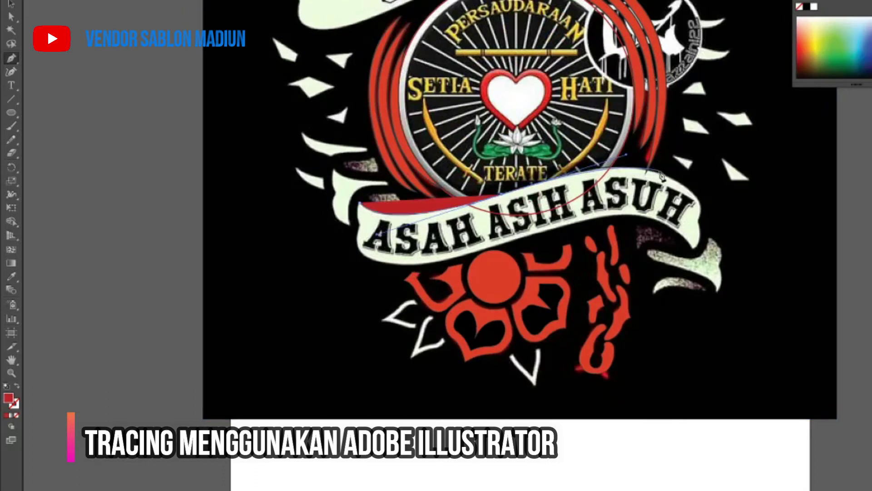
pyautogui.moveTo(698, 198); pyautogui.dragTo(752, 237)
pyautogui.moveTo(696, 248); pyautogui.dragTo(686, 261)
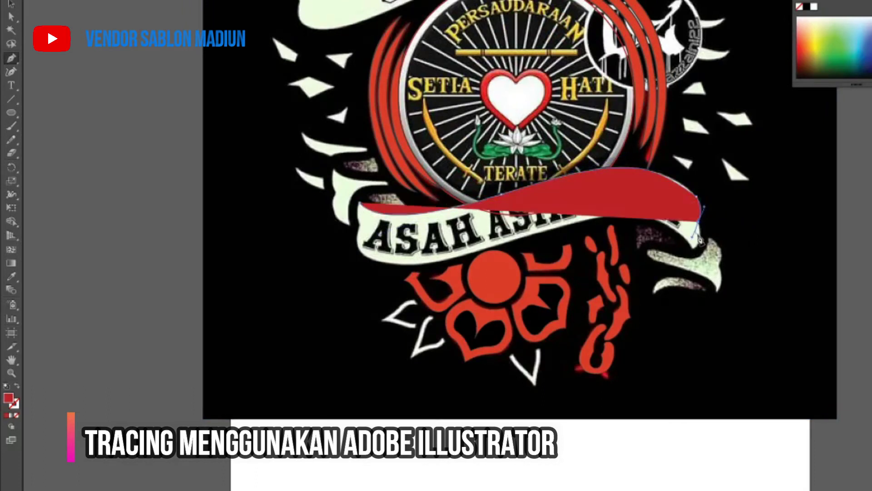
pyautogui.moveTo(544, 232); pyautogui.dragTo(468, 277)
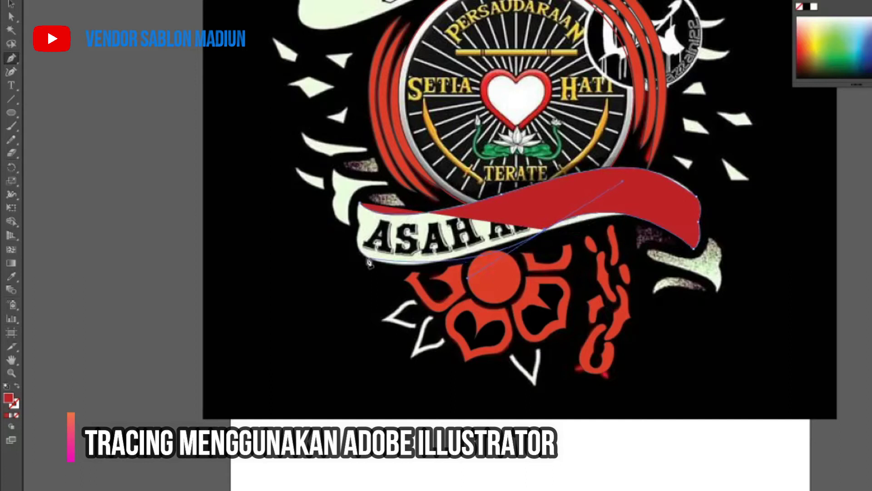
pyautogui.moveTo(362, 254); pyautogui.dragTo(379, 224)
# Swap the banner path to a red stroke with no fill and refine its lower-edge curve.
pyautogui.click(16, 387)
pyautogui.press('v')
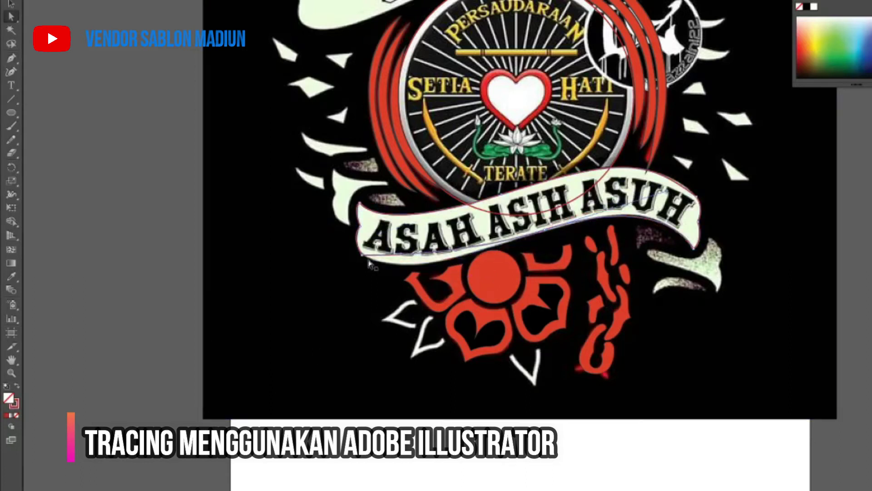
pyautogui.click(545, 233)
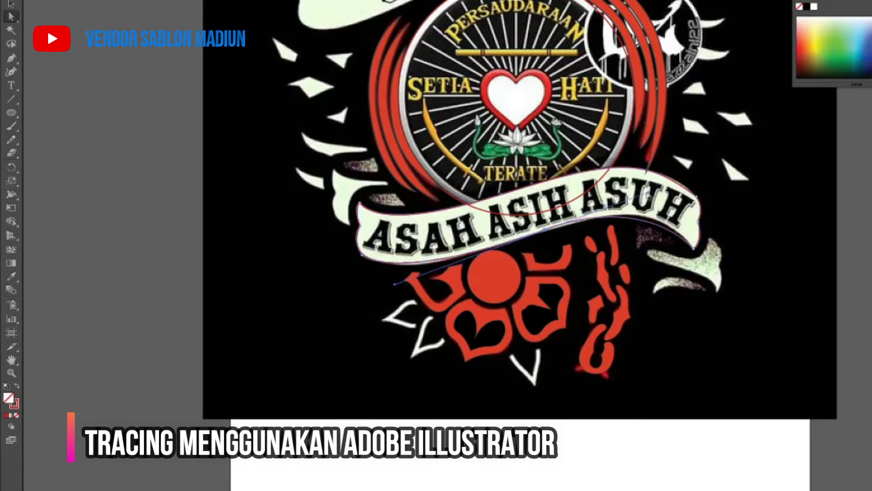
pyautogui.moveTo(396, 288); pyautogui.dragTo(412, 292)
pyautogui.moveTo(584, 241); pyautogui.dragTo(590, 226)
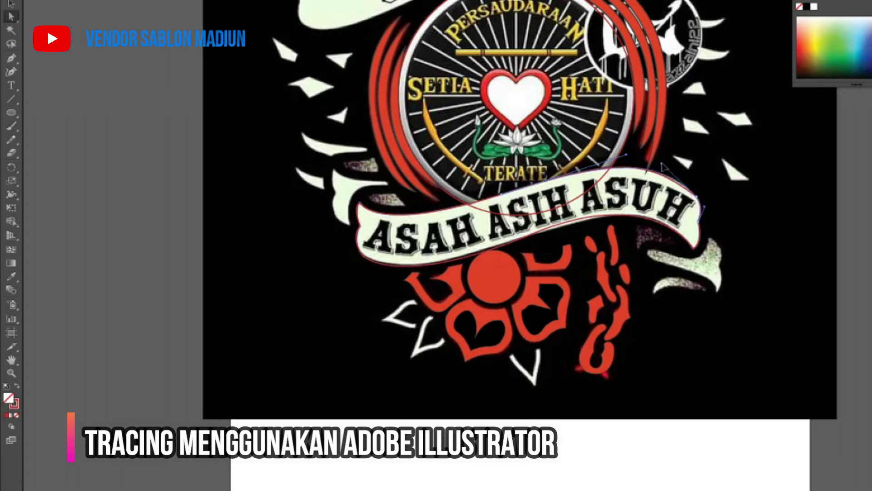
# Trace the upper beak shape beside the banner as a closed outline.
pyautogui.scroll(2, 381, 201)
pyautogui.click(391, 177)
pyautogui.moveTo(337, 235); pyautogui.dragTo(357, 309)
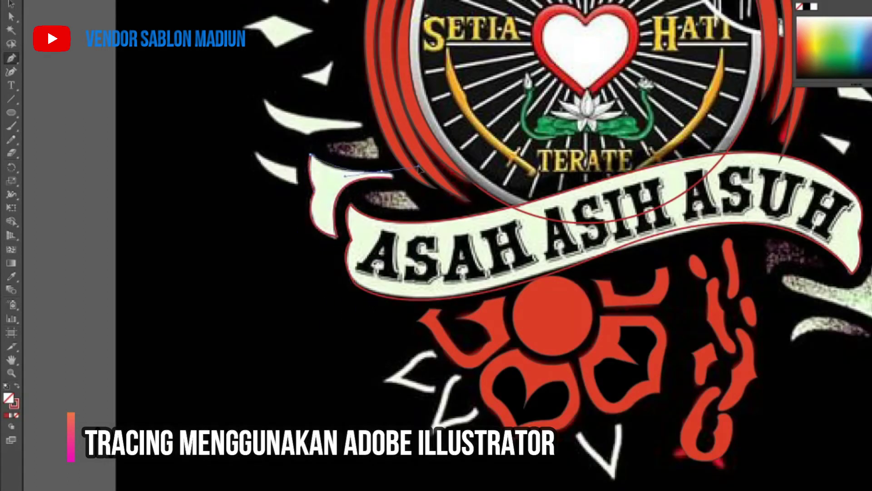
pyautogui.scroll(1, 261, 159)
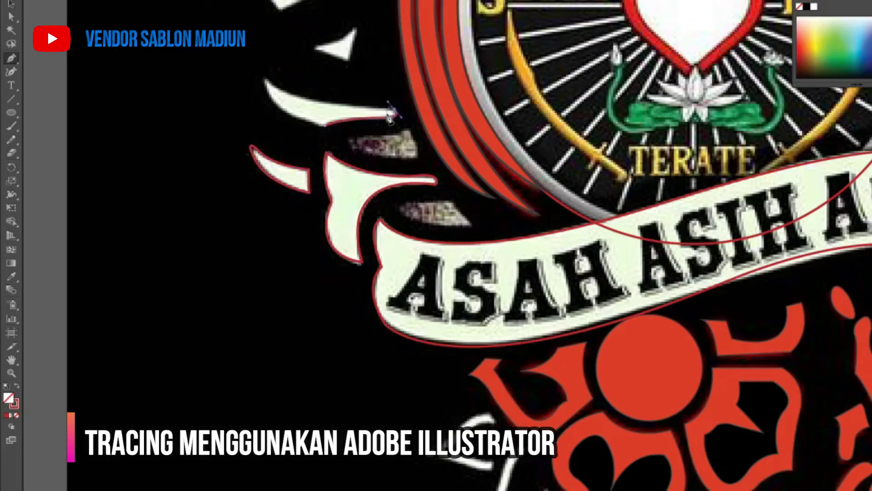
pyautogui.moveTo(277, 111); pyautogui.dragTo(250, 82)
pyautogui.click(258, 82)
pyautogui.scroll(5, 380, 131)
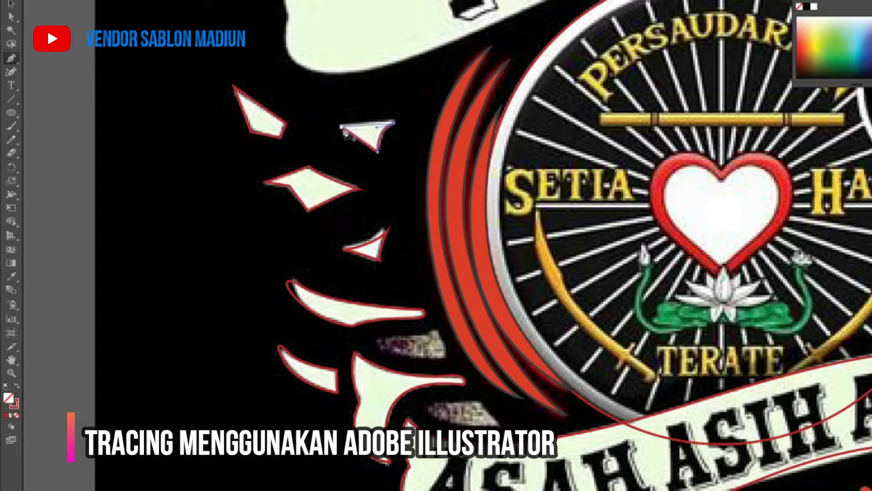
pyautogui.scroll(-3, 287, 282)
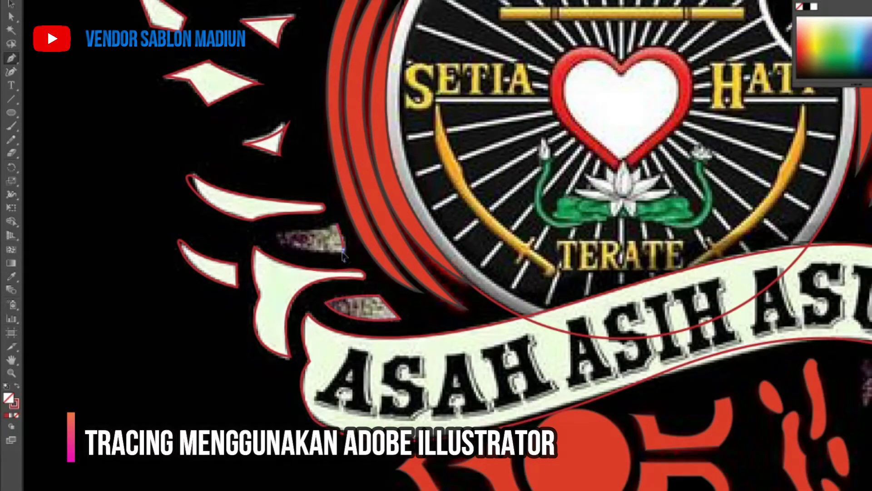
pyautogui.hscroll(10, 331, 236)
pyautogui.scroll(4, 391, 259)
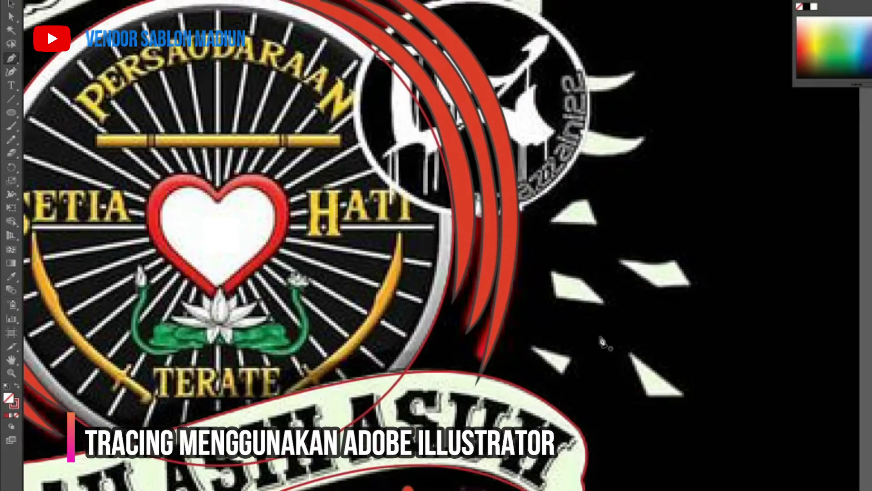
pyautogui.scroll(-6, 453, 280)
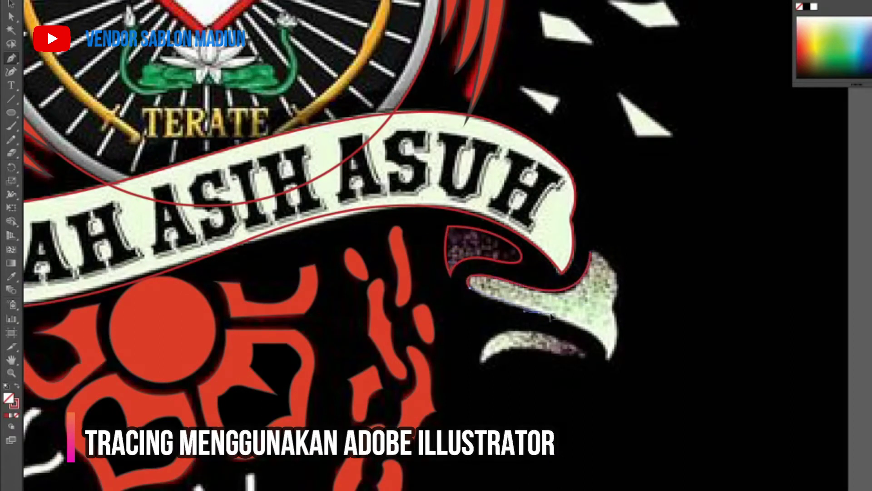
pyautogui.click(589, 254)
# Outline the lower beak shape.
pyautogui.click(482, 361)
pyautogui.moveTo(565, 354); pyautogui.dragTo(621, 370)
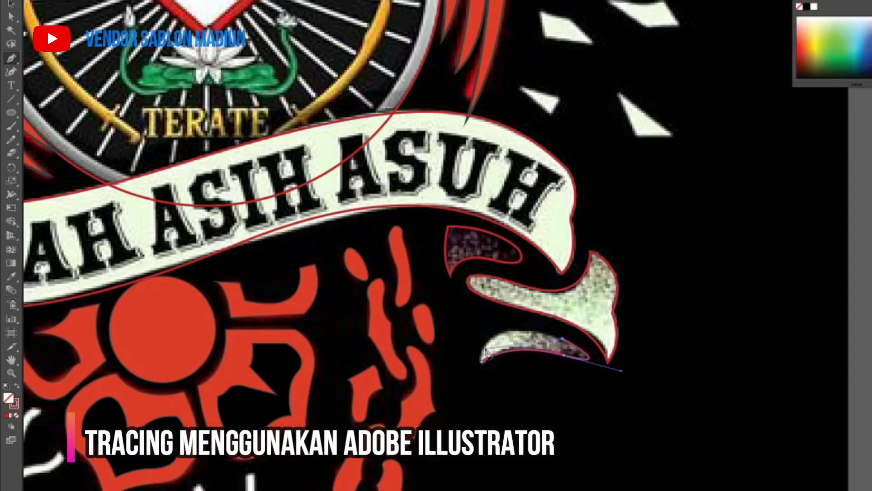
pyautogui.scroll(5, 621, 300)
pyautogui.hscroll(2, 511, 350)
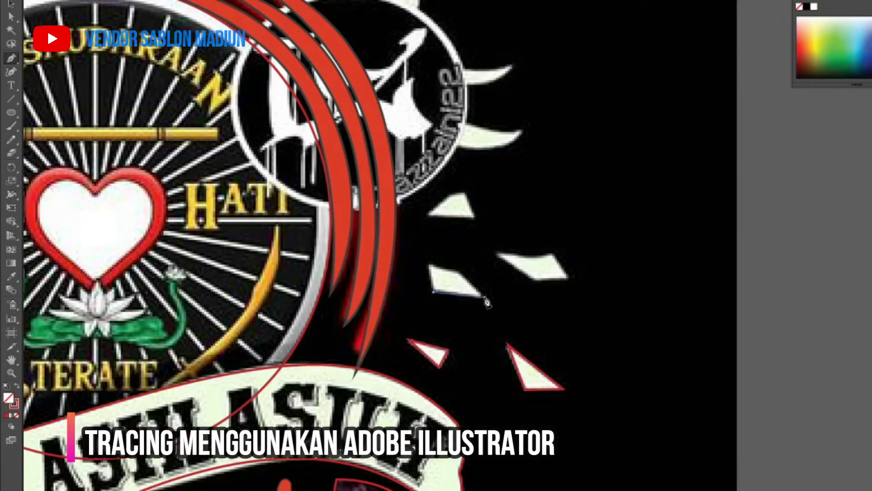
pyautogui.scroll(-3, 620, 275)
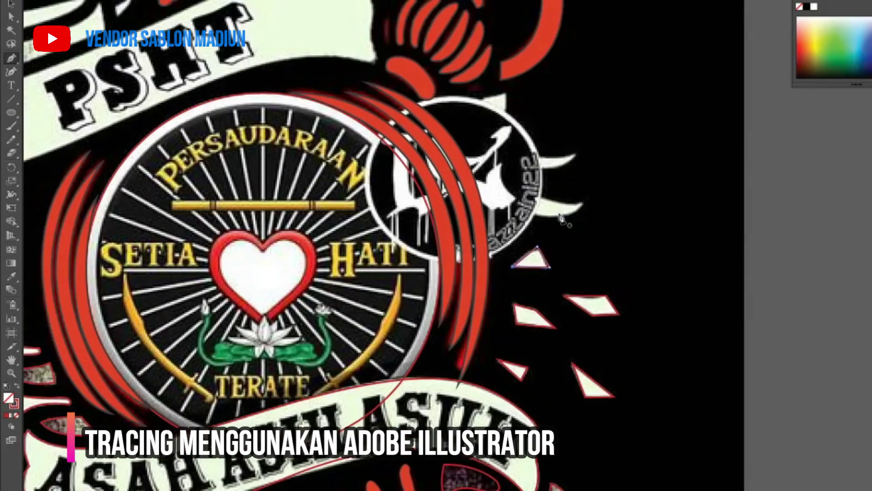
pyautogui.scroll(3, 564, 272)
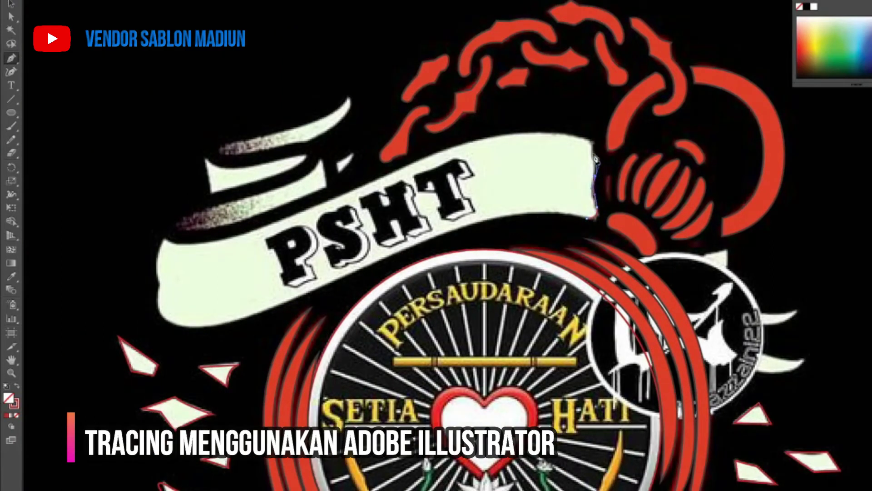
# Trace the PSHT banner's top edge, lower-right corner and curled tail.
pyautogui.moveTo(434, 157); pyautogui.dragTo(346, 203)
pyautogui.moveTo(247, 232); pyautogui.dragTo(195, 247)
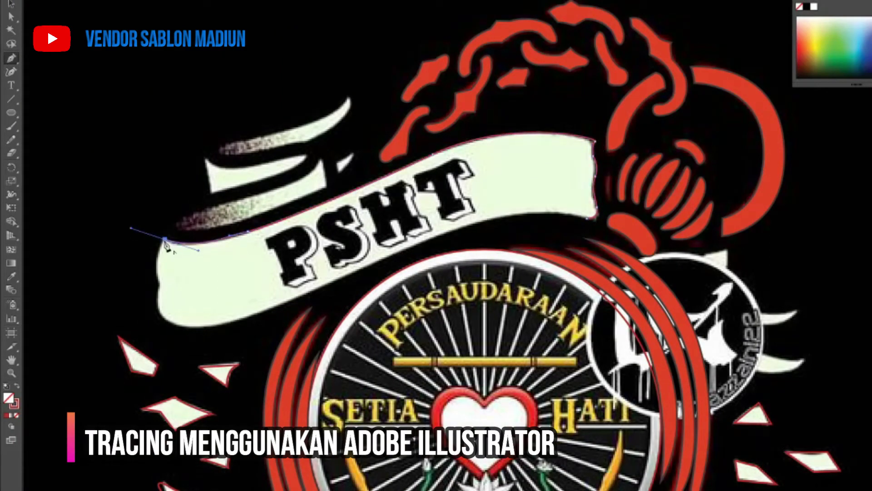
pyautogui.moveTo(588, 218); pyautogui.dragTo(516, 198)
pyautogui.moveTo(399, 190); pyautogui.dragTo(538, 213)
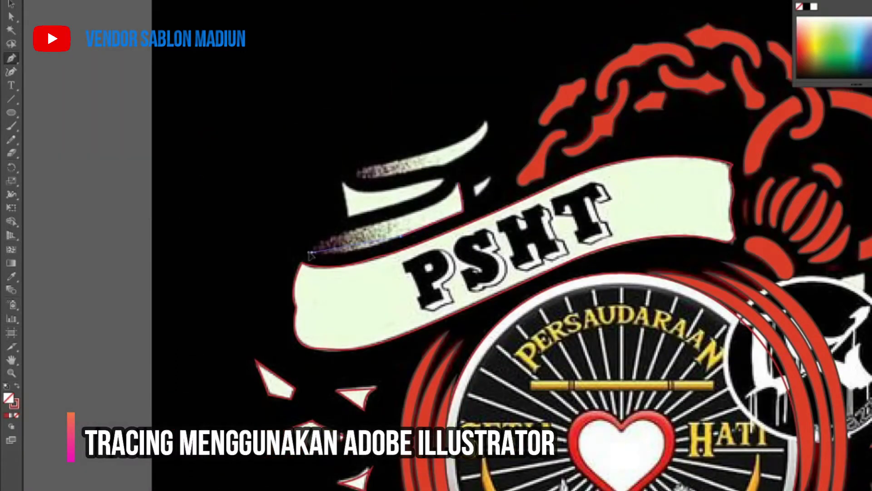
pyautogui.click(461, 203)
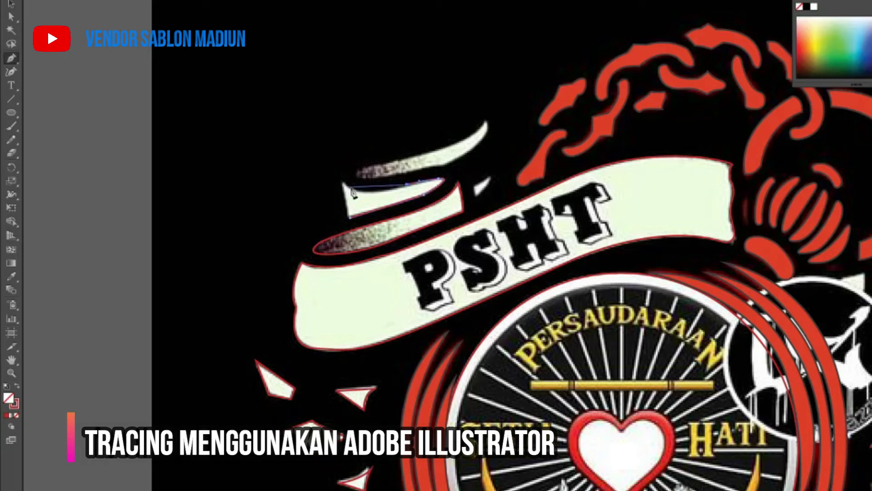
pyautogui.moveTo(349, 163); pyautogui.dragTo(376, 183)
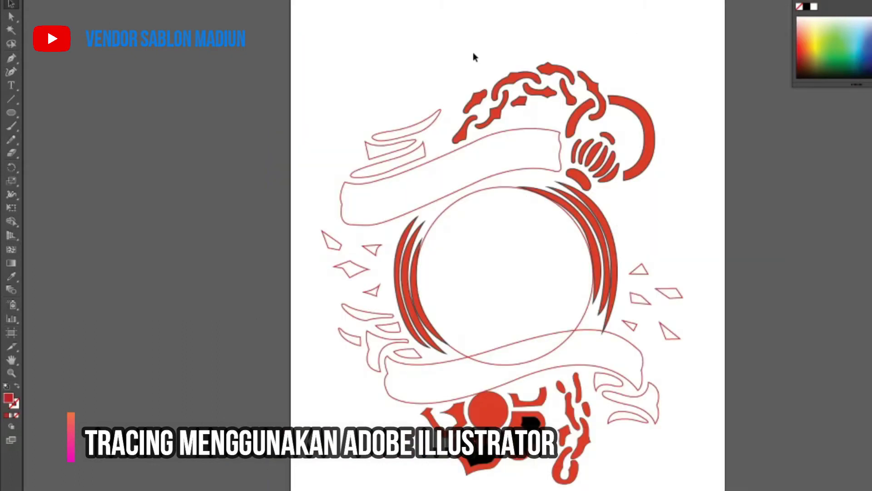
# Restore the reference image and draw a red ellipse over the right badge.
pyautogui.hotkey('ctrl', 'alt', '3')
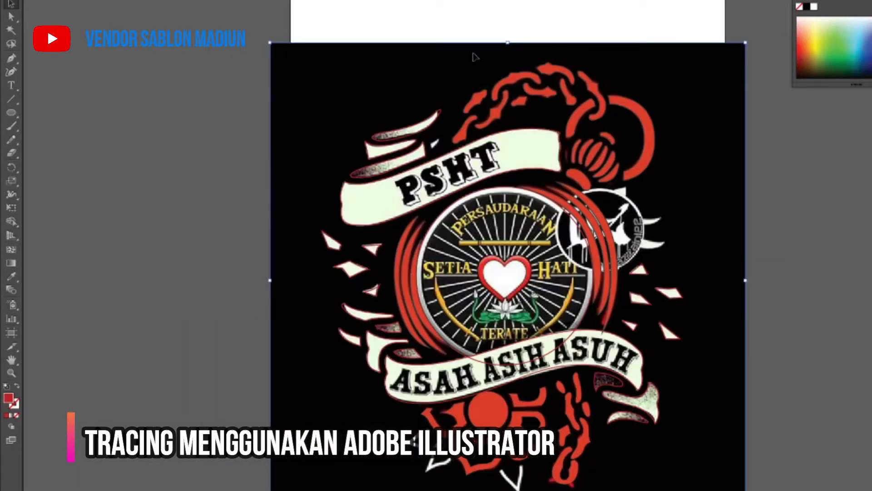
pyautogui.rightClick(710, 227)
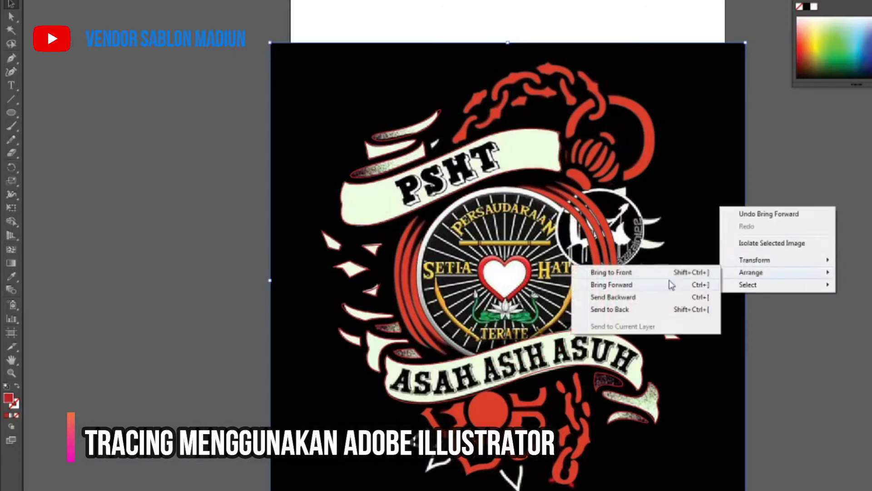
pyautogui.click(672, 285)
pyautogui.moveTo(602, 226); pyautogui.dragTo(508, 234)
pyautogui.press('v')
pyautogui.moveTo(562, 259); pyautogui.dragTo(531, 266)
pyautogui.rightClick(501, 235)
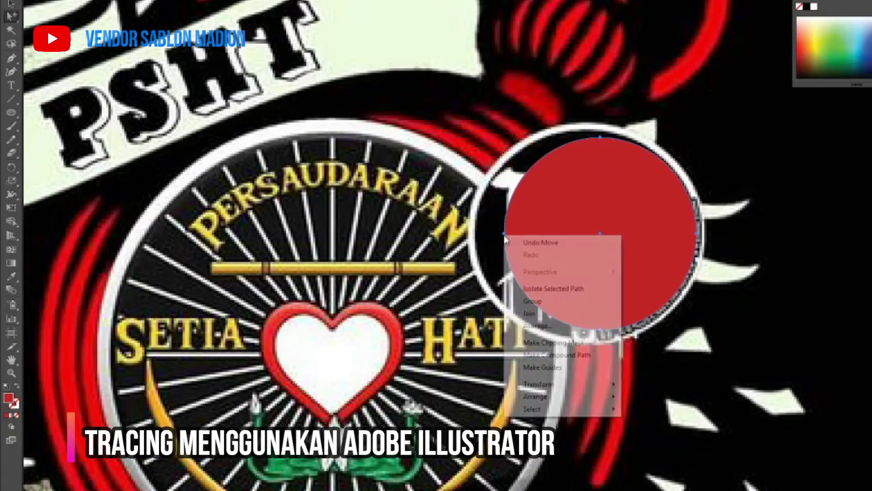
pyautogui.press('e')
pyautogui.moveTo(668, 233); pyautogui.dragTo(697, 233)
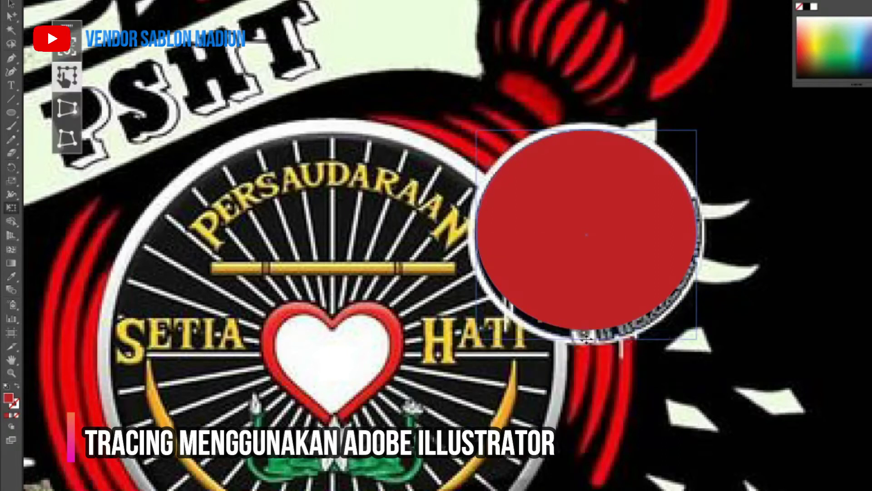
# Paste a slightly larger copy of the ellipse and send it behind the original.
pyautogui.hotkey('ctrl', 'c')
pyautogui.press('Return')
pyautogui.click(578, 268)
pyautogui.press('Escape')
pyautogui.moveTo(433, 153); pyautogui.dragTo(552, 139)
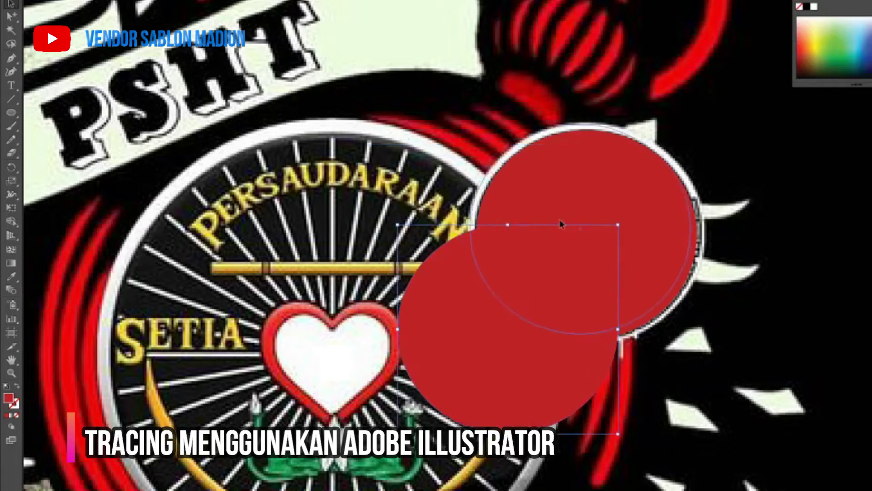
pyautogui.press('e')
pyautogui.rightClick(635, 253)
pyautogui.click(799, 378)
pyautogui.moveTo(636, 253)
pyautogui.mouseDown()
pyautogui.moveTo(587, 253)
pyautogui.moveTo(623, 230)
pyautogui.mouseUp()
pyautogui.hotkey('ctrl', 'shift', '[')
# Fill the front circle black and the back rim circle white using the Eyedropper.
pyautogui.click(678, 190)
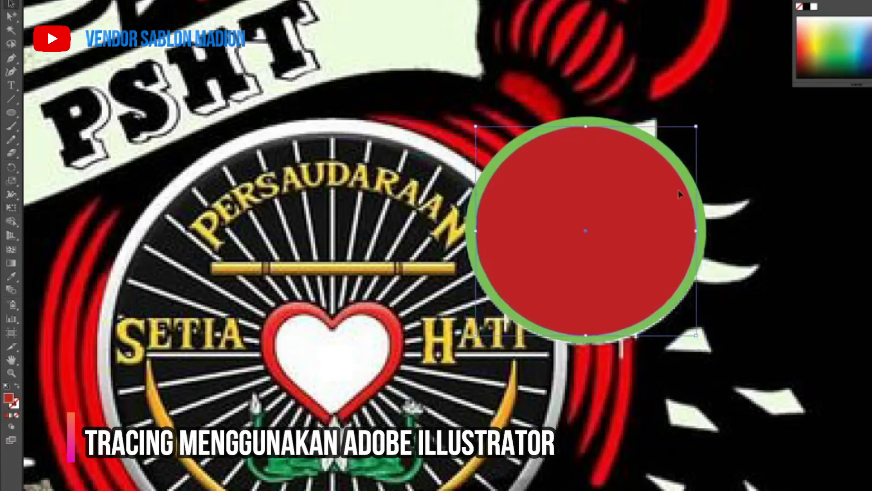
pyautogui.press('i')
pyautogui.click(500, 373)
pyautogui.keyDown('ctrl'); pyautogui.click(472, 282); pyautogui.keyUp('ctrl')
pyautogui.click(483, 387)
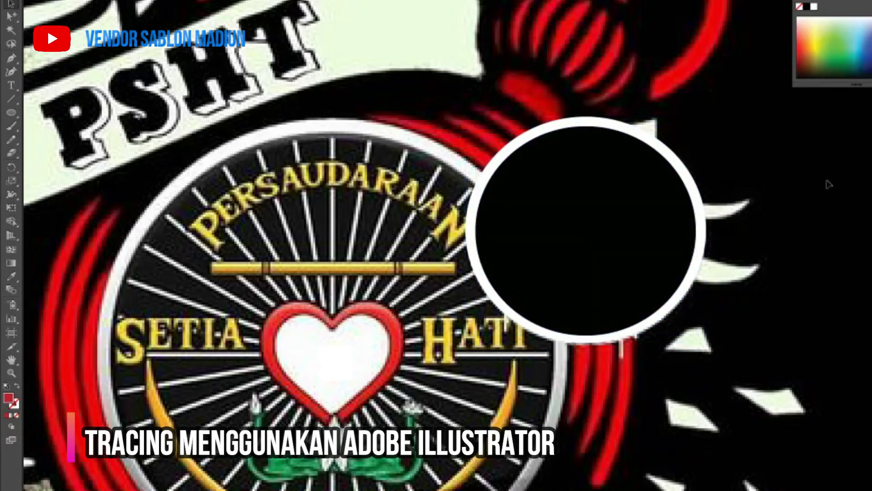
pyautogui.hotkey('ctrl', '7')
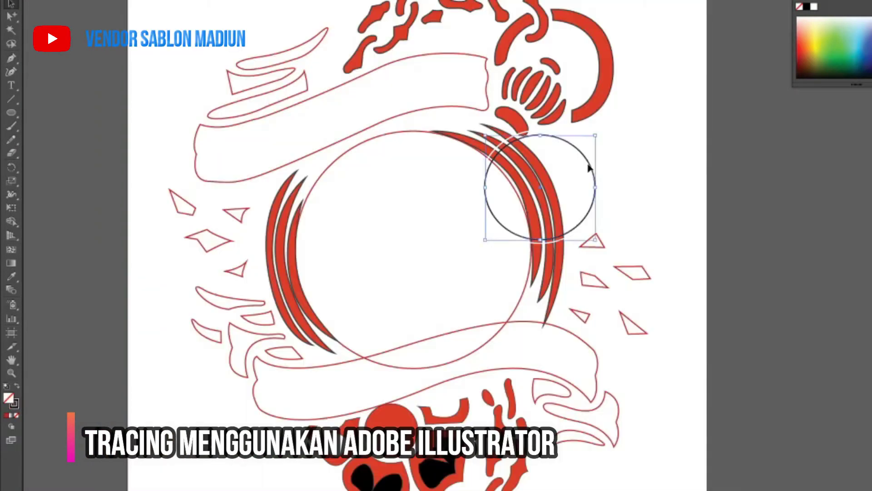
# Zoom into the big circle and select each traced red arc, right side then left, checking anchors.
pyautogui.press('Delete')
pyautogui.hotkey('ctrl', '=')
pyautogui.click(481, 123)
pyautogui.click(560, 228)
pyautogui.click(566, 214)
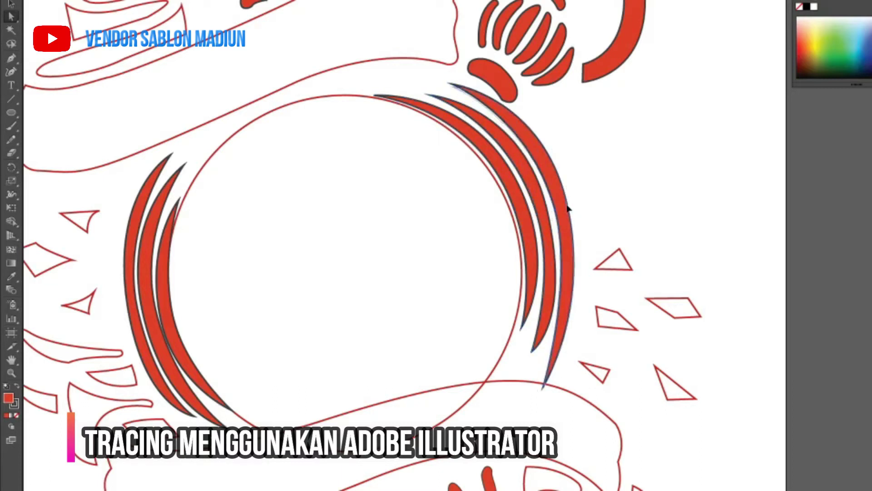
pyautogui.click(137, 313)
pyautogui.keyDown('shift'); pyautogui.click(165, 312); pyautogui.keyUp('shift')
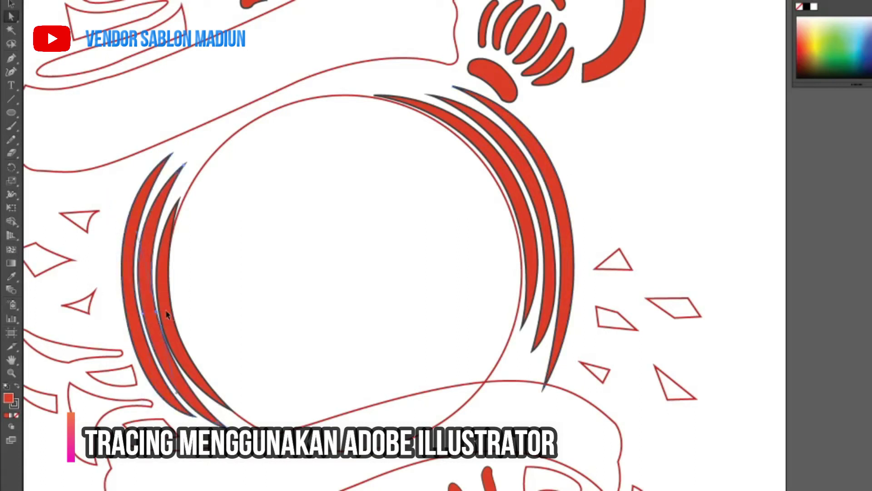
pyautogui.keyDown('shift'); pyautogui.click(146, 311); pyautogui.keyUp('shift')
pyautogui.click(138, 318)
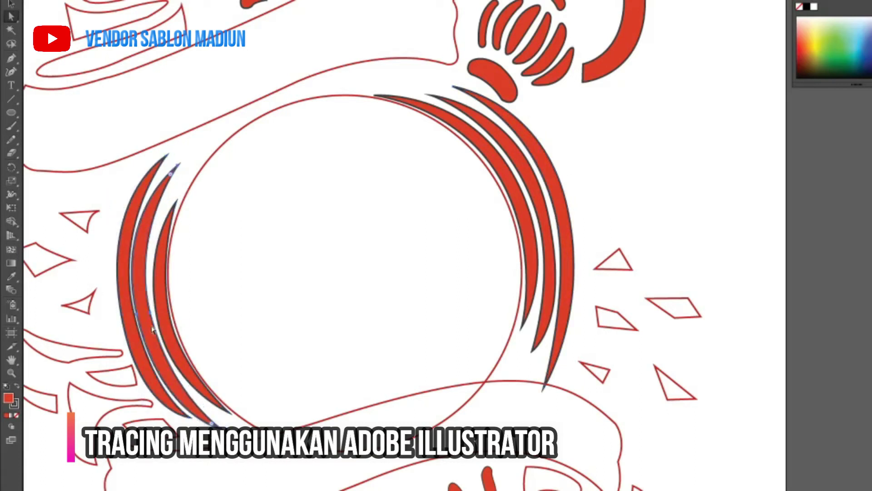
pyautogui.click(114, 235)
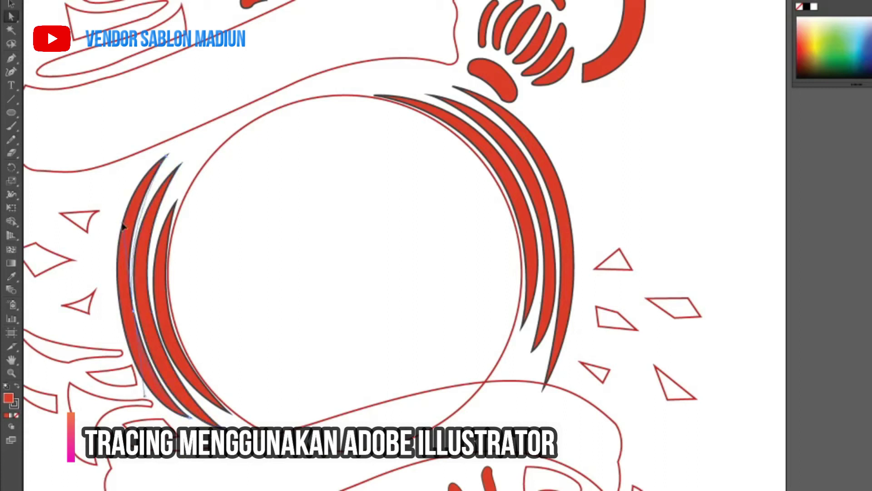
pyautogui.click(120, 323)
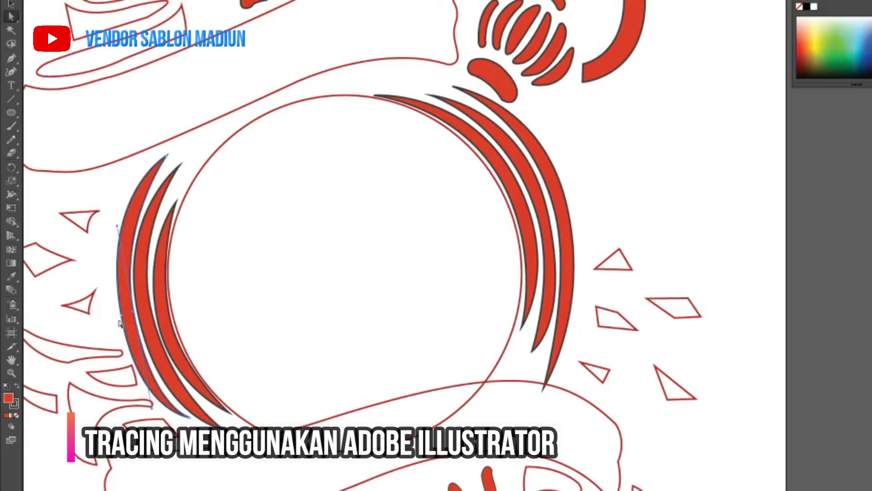
# Fit the artboard, check the inner left arcs, and switch from Outline to full-colour preview.
pyautogui.hotkey('ctrl', '0')
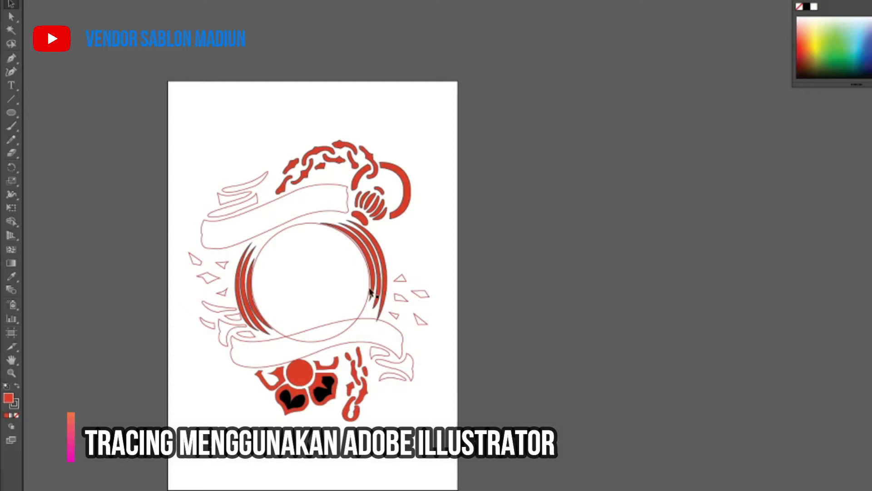
pyautogui.scroll(2, 278, 253)
pyautogui.scroll(2, 146, 273)
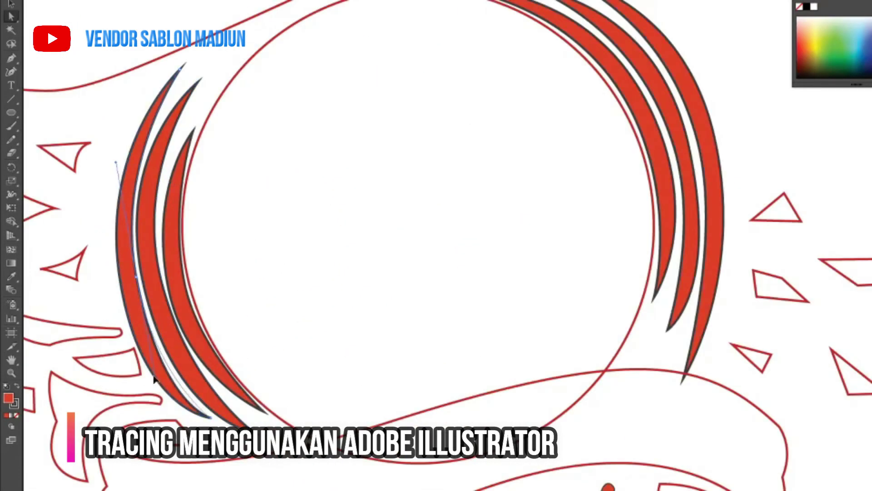
pyautogui.click(187, 383)
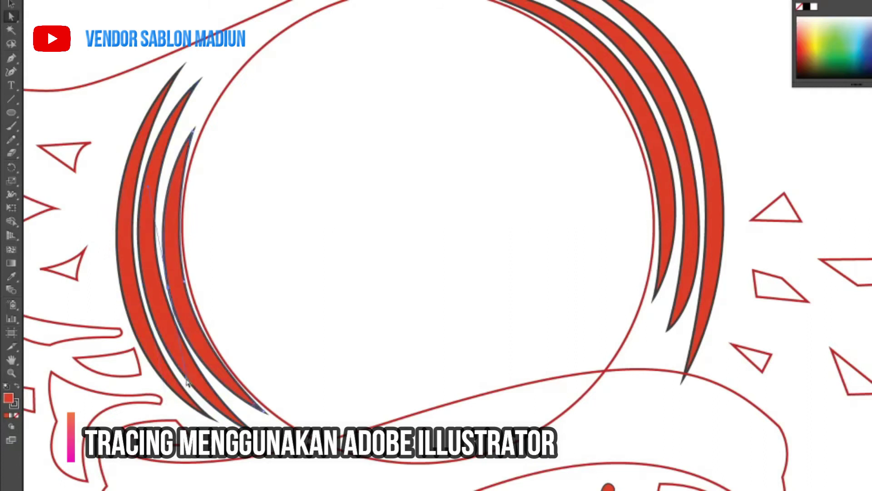
pyautogui.click(184, 375)
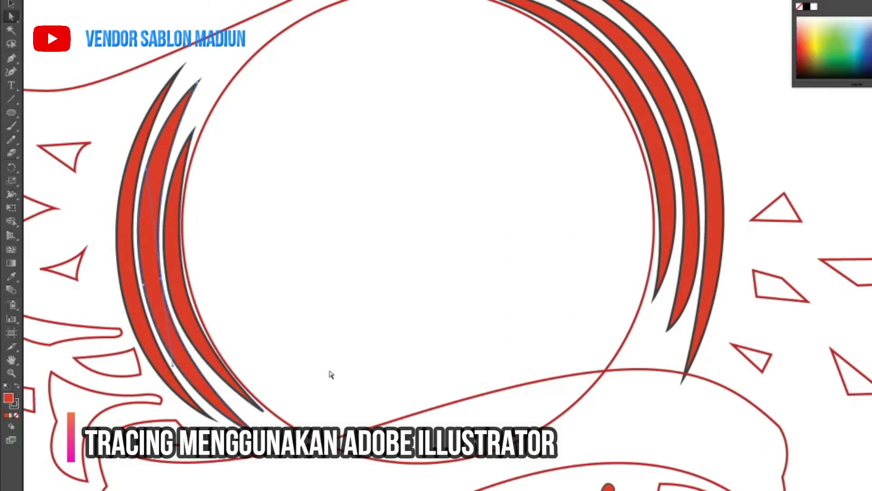
pyautogui.scroll(-2, 584, 195)
pyautogui.scroll(-2, 667, 204)
pyautogui.hotkey('ctrl', 'y')
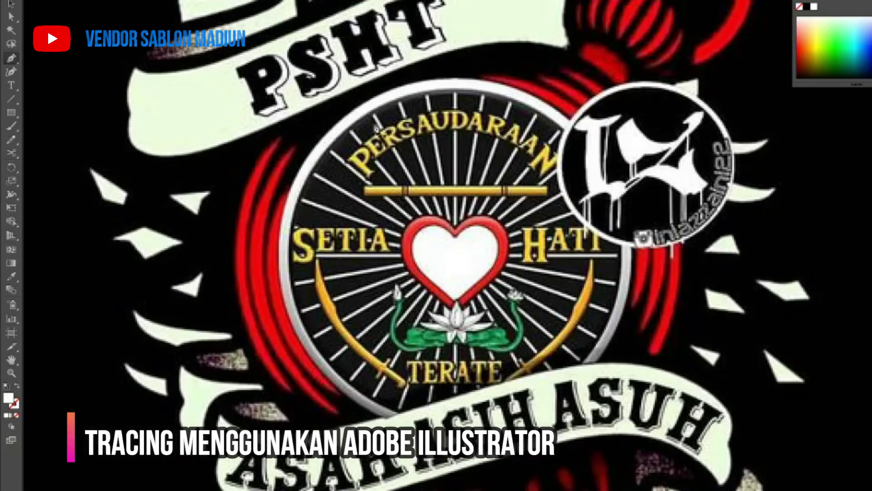
# Draw a first white straight ray and align it from the heart centre toward PERSAUDARAAN.
pyautogui.click(372, 113)
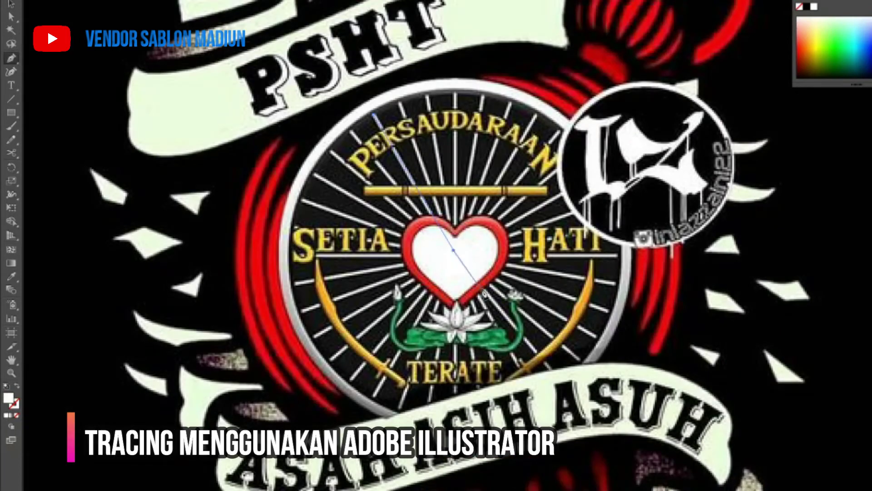
pyautogui.moveTo(455, 218); pyautogui.dragTo(464, 222)
pyautogui.click(10, 99)
pyautogui.click(447, 174)
pyautogui.press('Return')
pyautogui.click(454, 227)
pyautogui.click(445, 264)
pyautogui.click(494, 264)
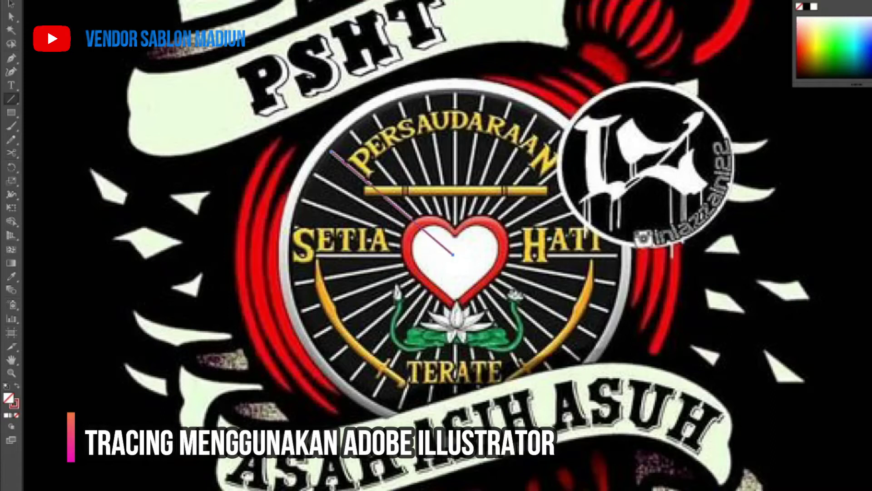
pyautogui.hotkey('shift', 'x')
pyautogui.press('v')
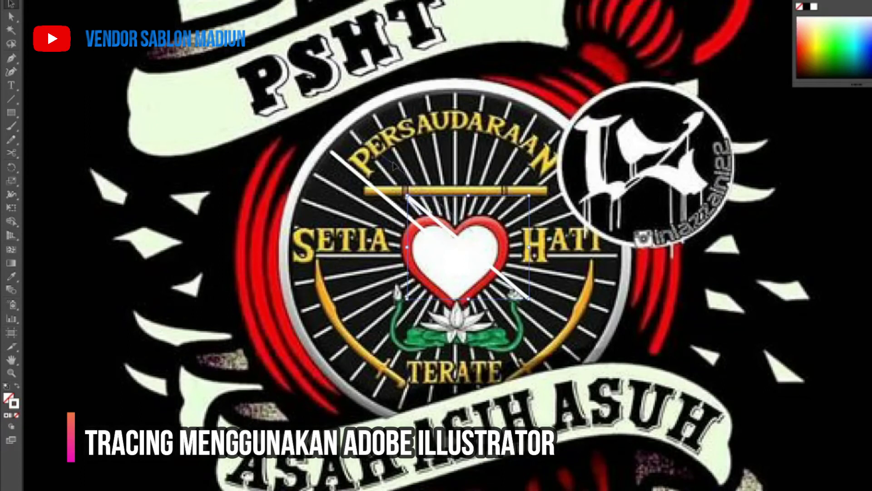
pyautogui.moveTo(424, 191); pyautogui.dragTo(452, 253)
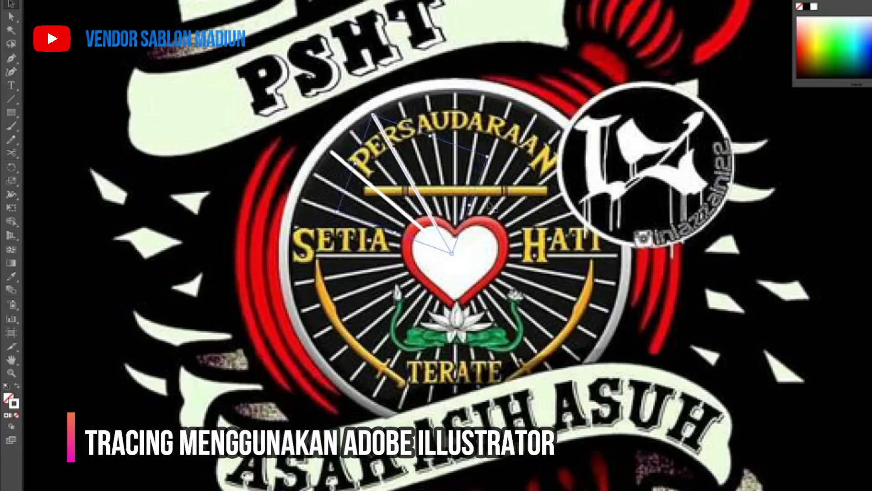
# Draw magenta rays from the heart centre fanning up-left, upward, up-right and right.
pyautogui.press('\\')
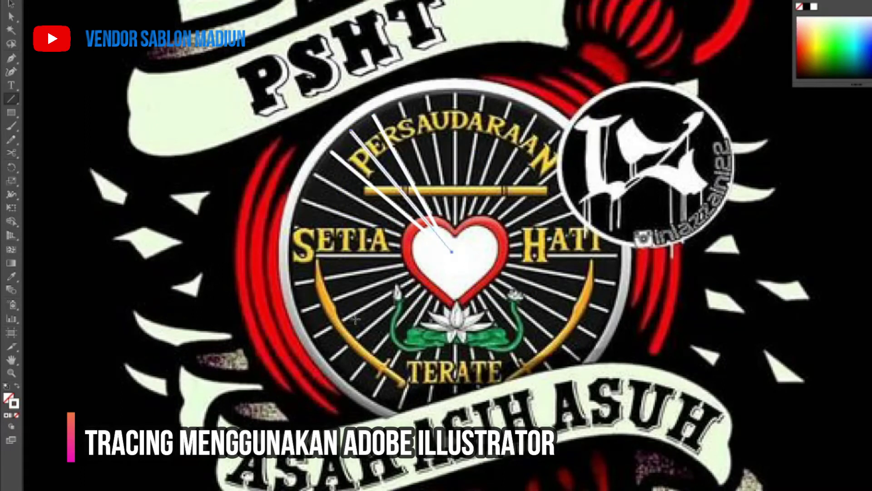
pyautogui.click(805, 42)
pyautogui.moveTo(373, 115); pyautogui.dragTo(452, 252)
pyautogui.moveTo(330, 152)
pyautogui.mouseDown()
pyautogui.moveTo(453, 252)
pyautogui.moveTo(400, 102)
pyautogui.mouseUp()
pyautogui.moveTo(453, 254)
pyautogui.mouseDown()
pyautogui.moveTo(427, 95)
pyautogui.moveTo(455, 253)
pyautogui.mouseUp()
pyautogui.moveTo(483, 96); pyautogui.dragTo(455, 254)
pyautogui.moveTo(510, 103); pyautogui.dragTo(454, 254)
pyautogui.moveTo(537, 115); pyautogui.dragTo(454, 253)
pyautogui.moveTo(560, 132)
pyautogui.mouseDown()
pyautogui.moveTo(455, 254)
pyautogui.moveTo(579, 152)
pyautogui.mouseUp()
pyautogui.moveTo(455, 254); pyautogui.dragTo(593, 178)
pyautogui.moveTo(455, 254)
pyautogui.mouseDown()
pyautogui.moveTo(612, 197)
pyautogui.moveTo(617, 283)
pyautogui.moveTo(582, 362)
pyautogui.mouseUp()
# Add more rays toward the lower right, left, lower left, straight down and down-right.
pyautogui.moveTo(435, 274); pyautogui.dragTo(496, 183)
pyautogui.moveTo(372, 84); pyautogui.dragTo(516, 165)
pyautogui.moveTo(362, 109); pyautogui.dragTo(516, 166)
pyautogui.moveTo(356, 137); pyautogui.dragTo(516, 166)
pyautogui.moveTo(352, 165); pyautogui.dragTo(515, 166)
pyautogui.moveTo(354, 194)
pyautogui.mouseDown()
pyautogui.moveTo(516, 166)
pyautogui.moveTo(354, 194)
pyautogui.mouseUp()
pyautogui.moveTo(517, 166)
pyautogui.mouseDown()
pyautogui.moveTo(361, 223)
pyautogui.moveTo(389, 270)
pyautogui.moveTo(460, 321)
pyautogui.mouseUp()
pyautogui.moveTo(517, 165)
pyautogui.mouseDown()
pyautogui.moveTo(488, 328)
pyautogui.moveTo(515, 337)
pyautogui.moveTo(551, 330)
pyautogui.mouseUp()
pyautogui.moveTo(517, 165)
pyautogui.mouseDown()
pyautogui.moveTo(576, 331)
pyautogui.moveTo(626, 295)
pyautogui.mouseUp()
# Scale the heart outline to the red heart, average the ray endpoints, and restack the heart.
pyautogui.click(13, 61)
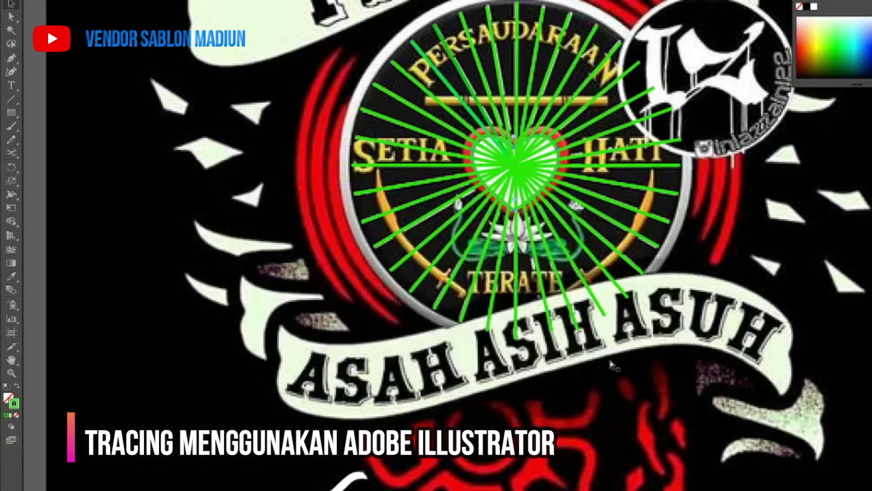
pyautogui.scroll(3, 522, 161)
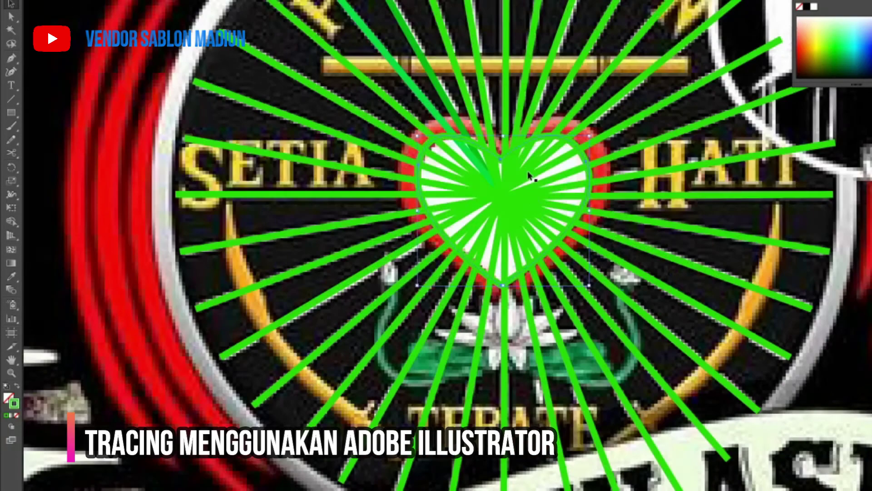
pyautogui.moveTo(551, 186); pyautogui.dragTo(589, 136)
pyautogui.rightClick(440, 136)
pyautogui.click(475, 227)
pyautogui.click(448, 267)
pyautogui.rightClick(505, 153)
pyautogui.click(673, 314)
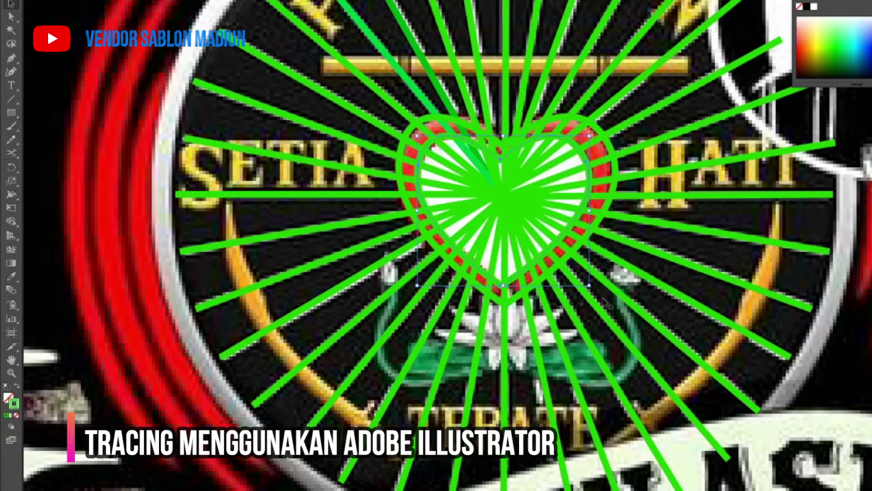
# Move the green starburst group up above the artwork and deselect it.
pyautogui.scroll(-1, 448, 189)
pyautogui.press('p')
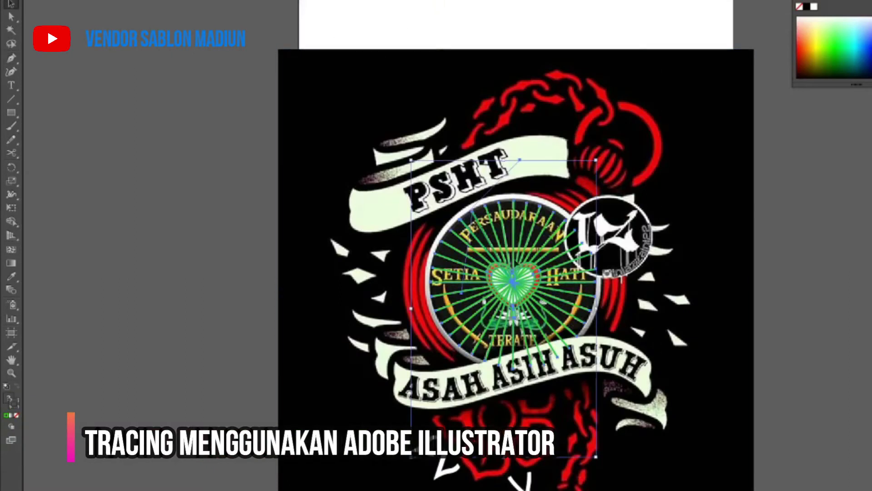
pyautogui.moveTo(506, 325); pyautogui.dragTo(419, 110)
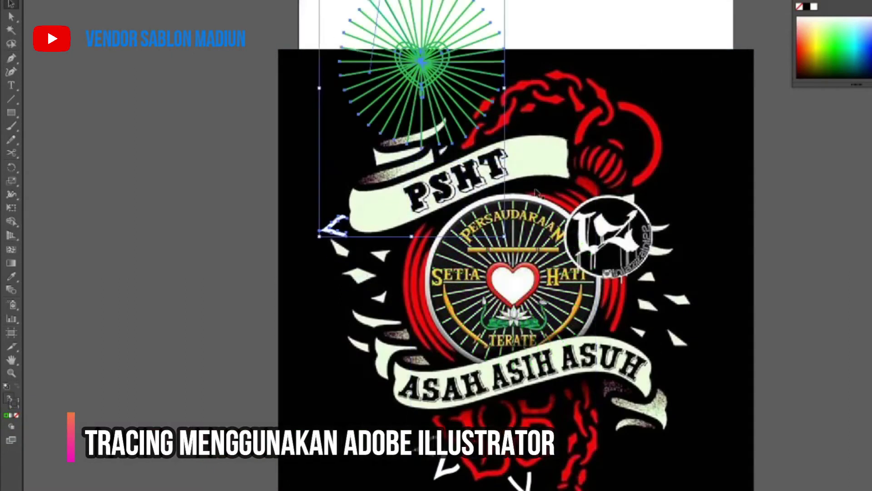
pyautogui.scroll(5, 419, 110)
pyautogui.click(419, 110)
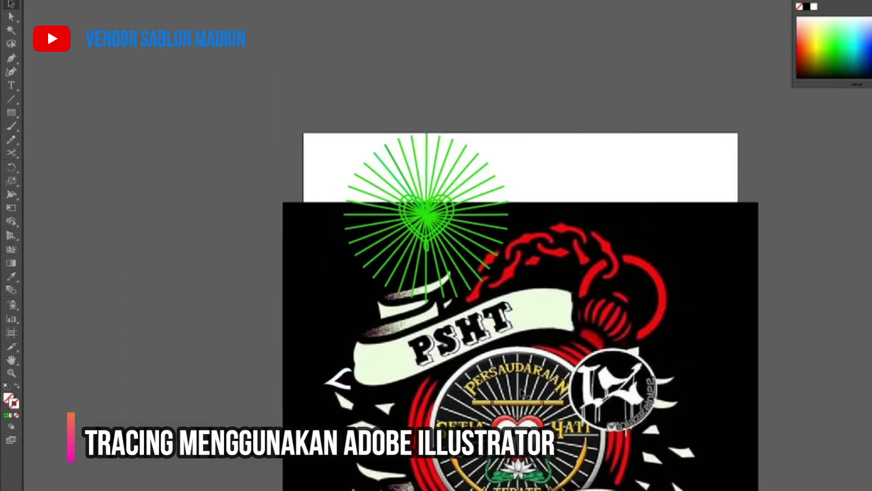
pyautogui.press('p')
pyautogui.scroll(-4, 255, 258)
pyautogui.scroll(5, 471, 326)
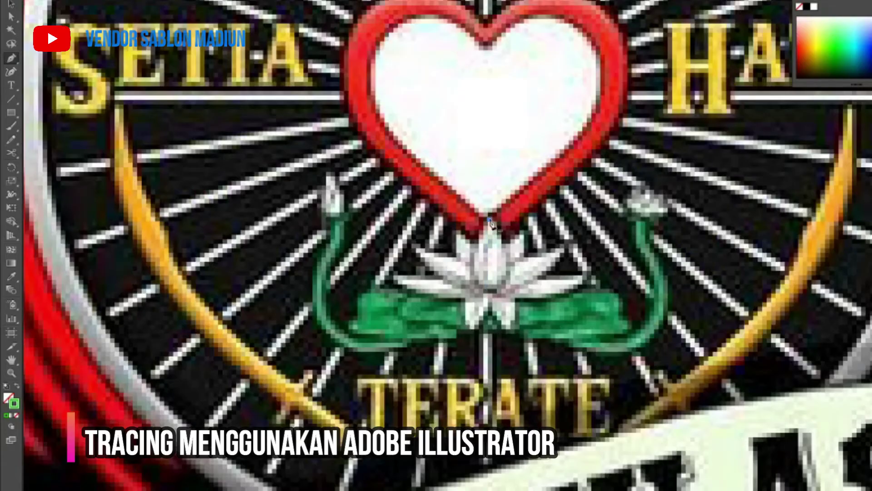
# Search Chrome images for 'teratai vektor' and open the SH emblem image preview.
pyautogui.write('teratai vektor')
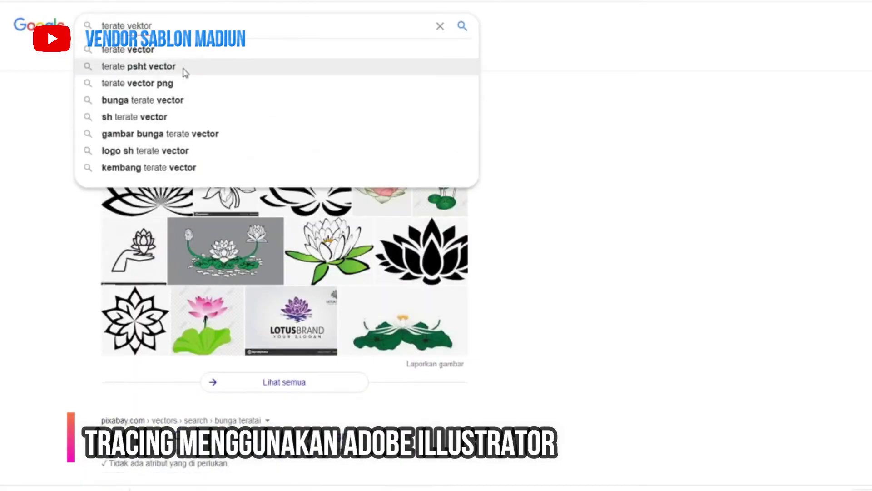
pyautogui.click(182, 67)
pyautogui.scroll(-4, 273, 227)
pyautogui.click(172, 131)
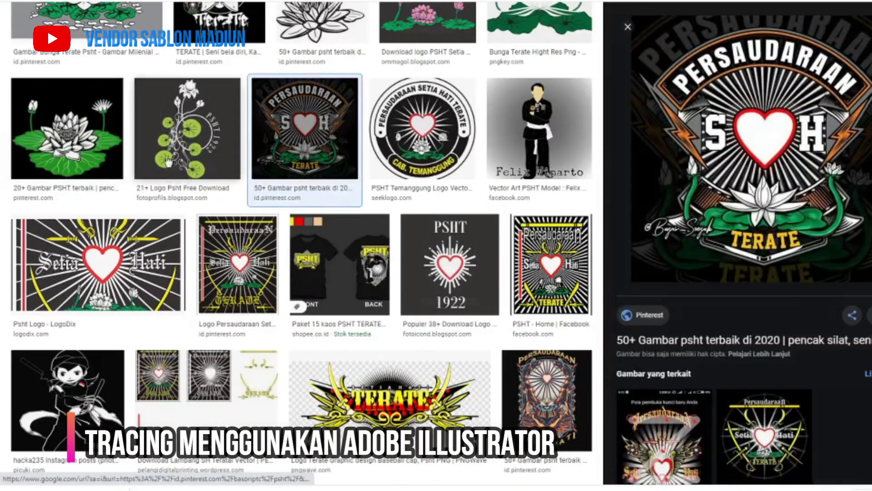
# Save the emblem image with 'Simpan gambar sebagai...' using the suggested file name.
pyautogui.rightClick(768, 185)
pyautogui.click(813, 275)
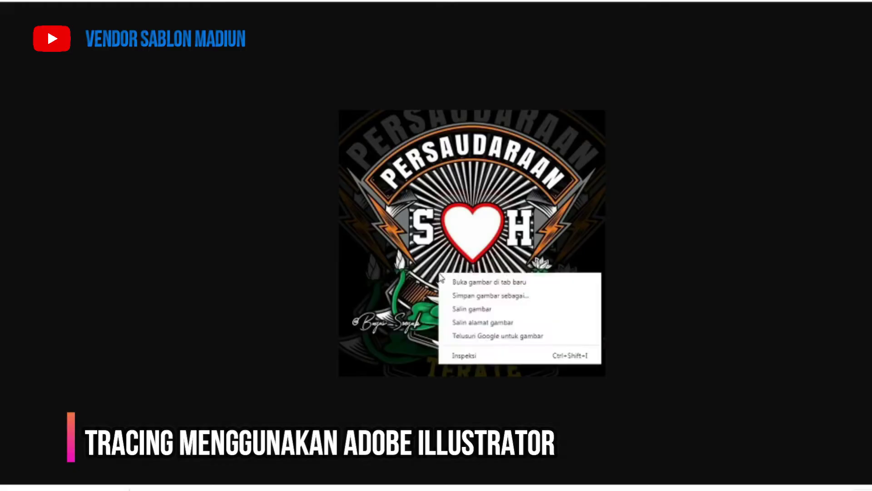
pyautogui.click(250, 305)
pyautogui.press('Down')
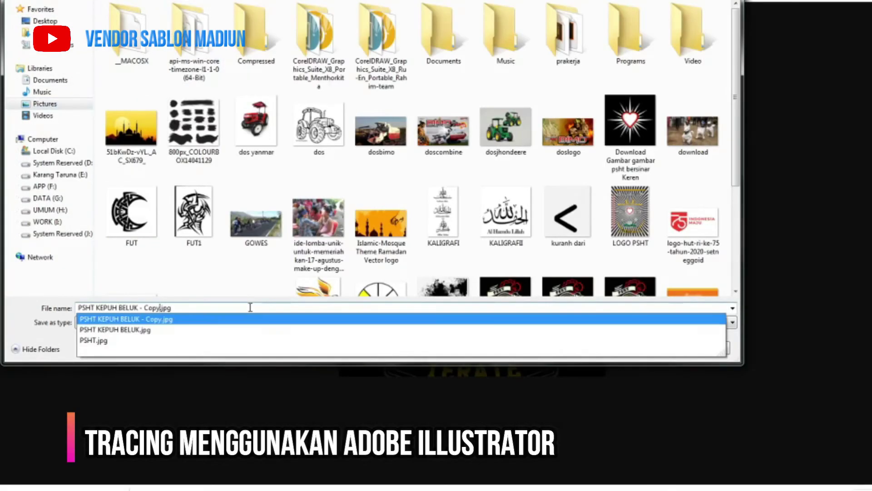
pyautogui.press('Return')
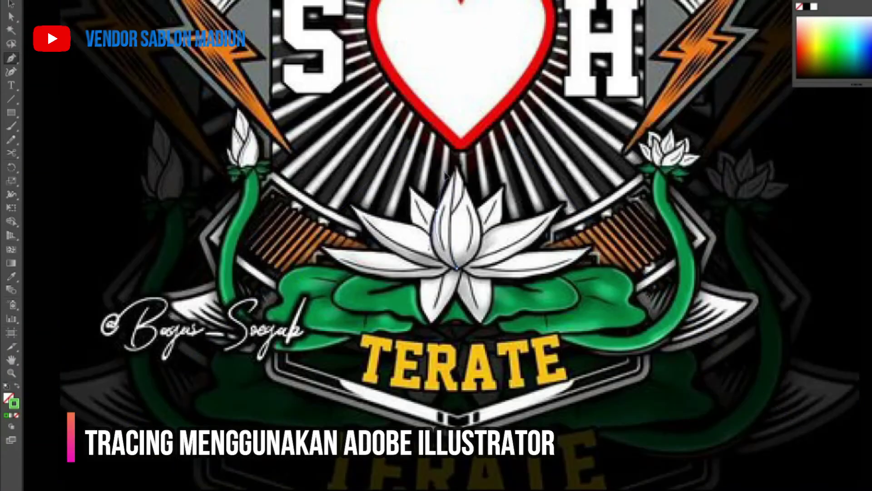
# Draw a trial lotus petal shape, curve its left edge, then delete it.
pyautogui.moveTo(456, 168); pyautogui.dragTo(466, 147)
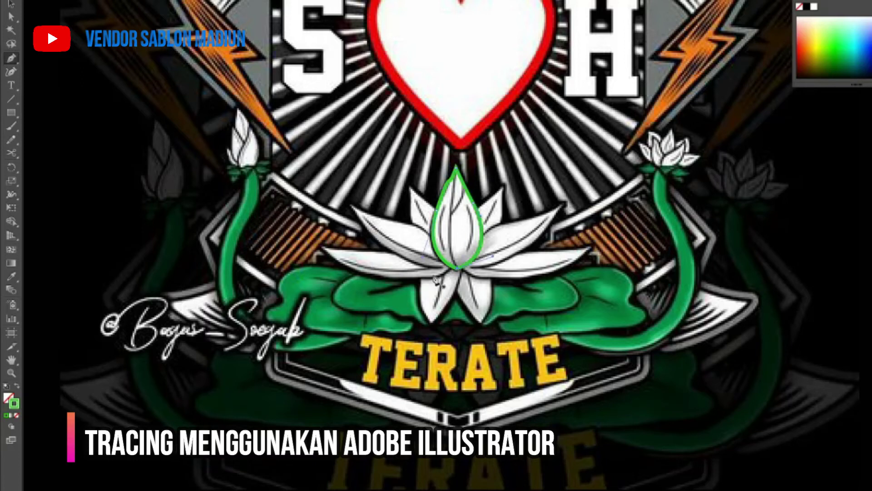
pyautogui.moveTo(456, 268); pyautogui.dragTo(440, 281)
pyautogui.hotkey('ctrl', '+')
pyautogui.moveTo(435, 241); pyautogui.dragTo(411, 254)
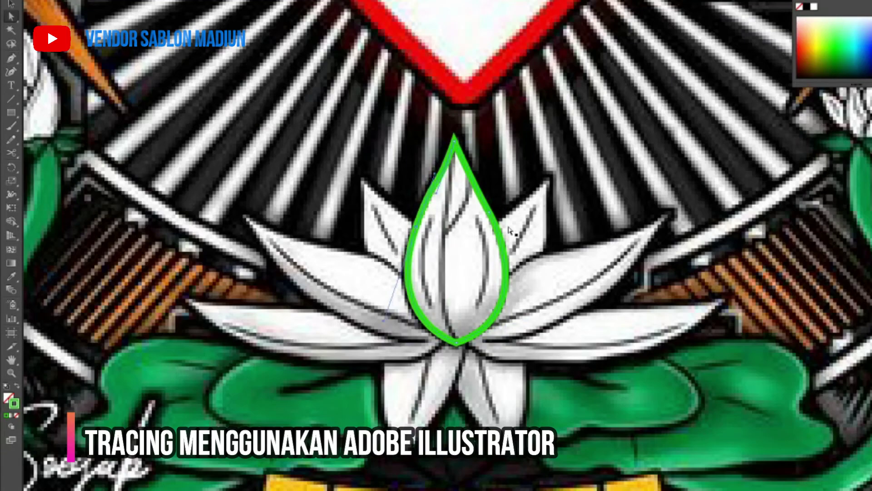
pyautogui.press('Delete')
# Start a Pen path along the right leaf's lower edge, extending it leftward.
pyautogui.scroll(-2, 707, 376)
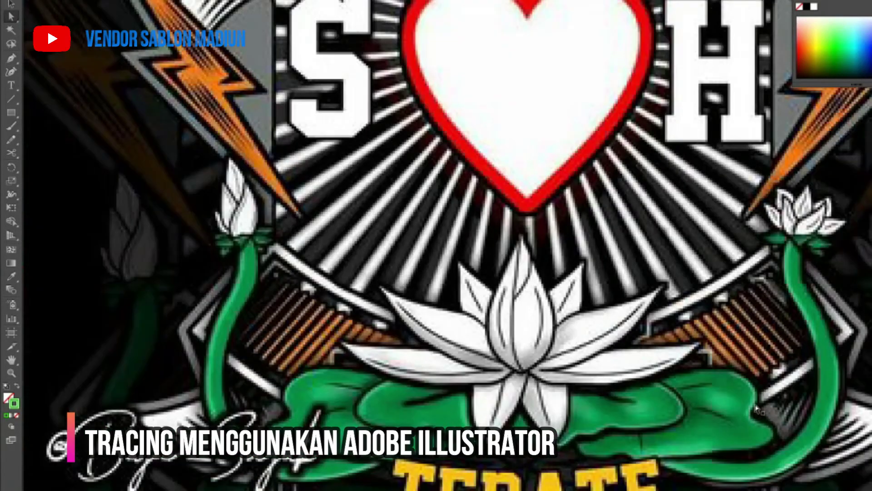
pyautogui.scroll(2, 756, 410)
pyautogui.press('p')
pyautogui.click(752, 404)
pyautogui.moveTo(781, 449); pyautogui.dragTo(773, 470)
pyautogui.click(679, 477)
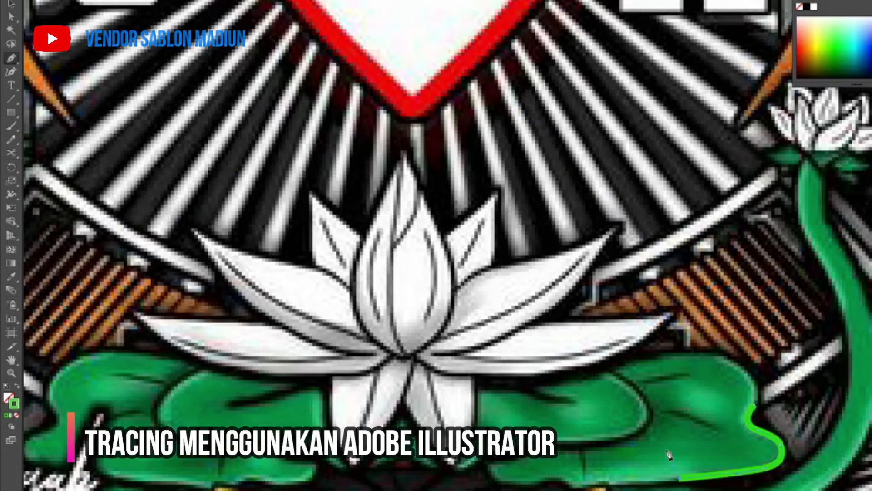
pyautogui.scroll(-3, 667, 454)
pyautogui.click(567, 374)
# Finish and close the outline of the outer right lotus leaf.
pyautogui.click(508, 362)
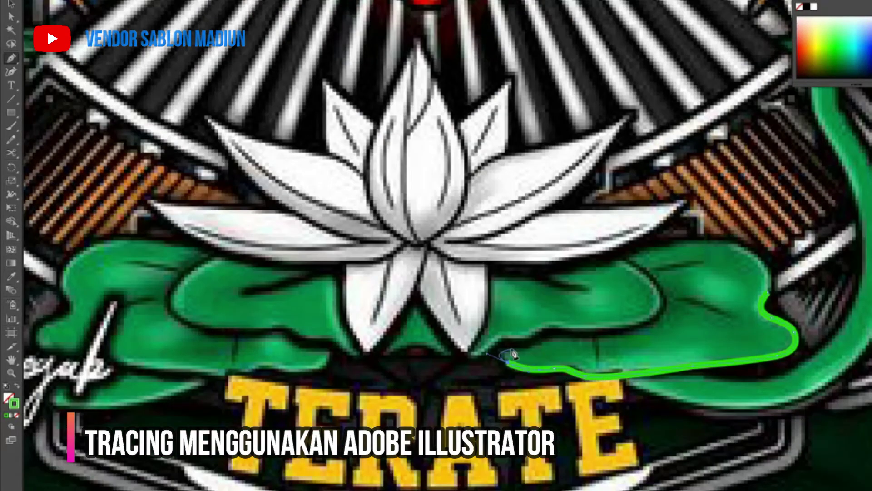
pyautogui.click(599, 337)
pyautogui.moveTo(663, 293); pyautogui.dragTo(640, 254)
pyautogui.click(633, 260)
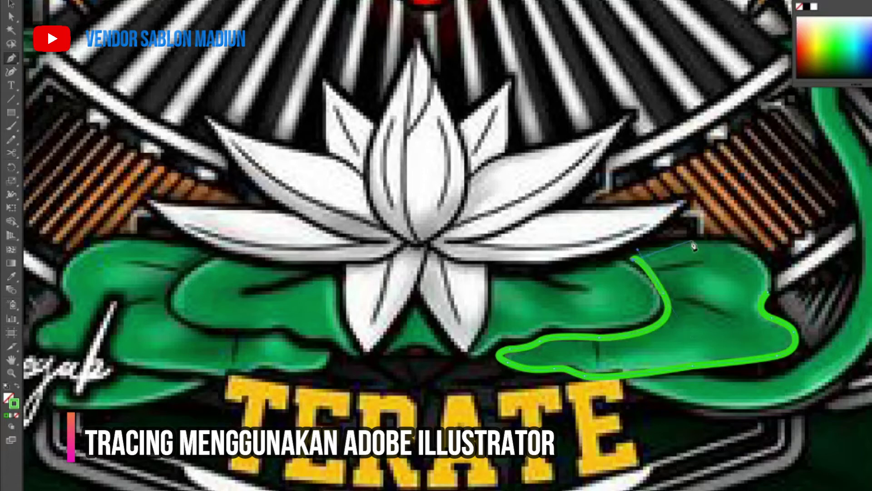
pyautogui.click(691, 239)
pyautogui.click(767, 293)
pyautogui.press('a')
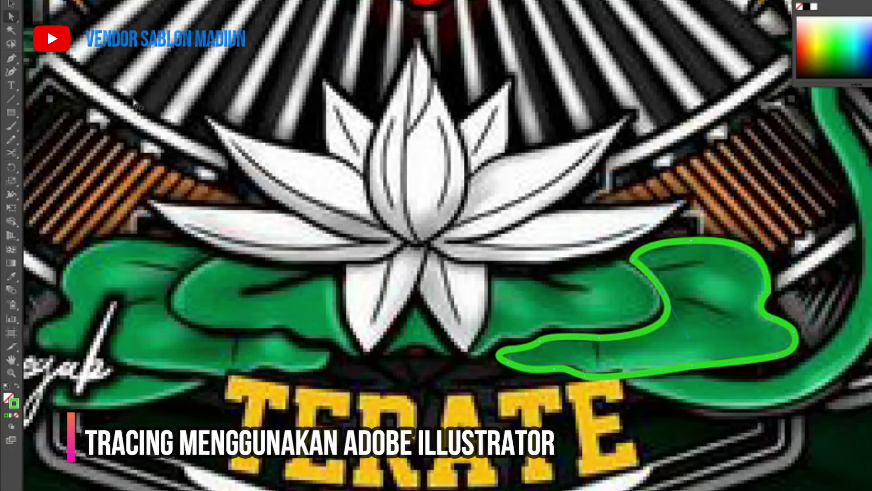
pyautogui.press('p')
# Outline the inner right leaf as a closed path, then deselect the leaf shapes.
pyautogui.click(471, 358)
pyautogui.click(507, 336)
pyautogui.click(541, 328)
pyautogui.moveTo(654, 319); pyautogui.dragTo(664, 289)
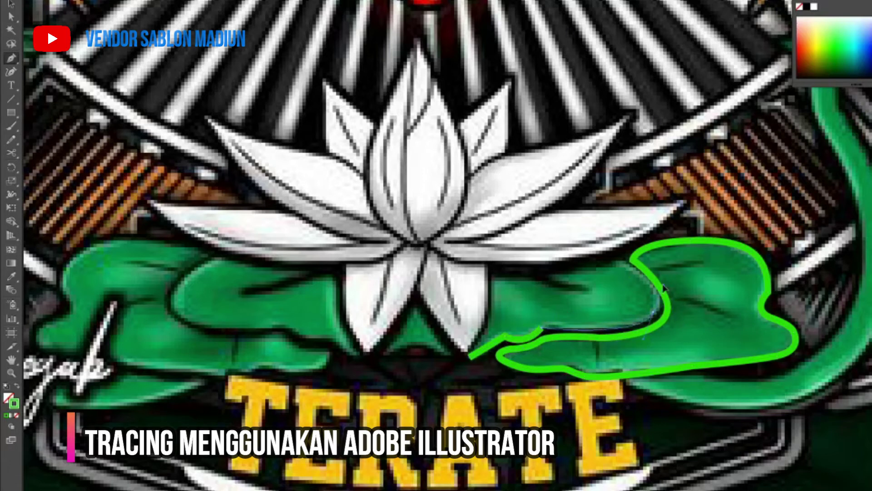
pyautogui.click(623, 259)
pyautogui.click(540, 279)
pyautogui.click(598, 290)
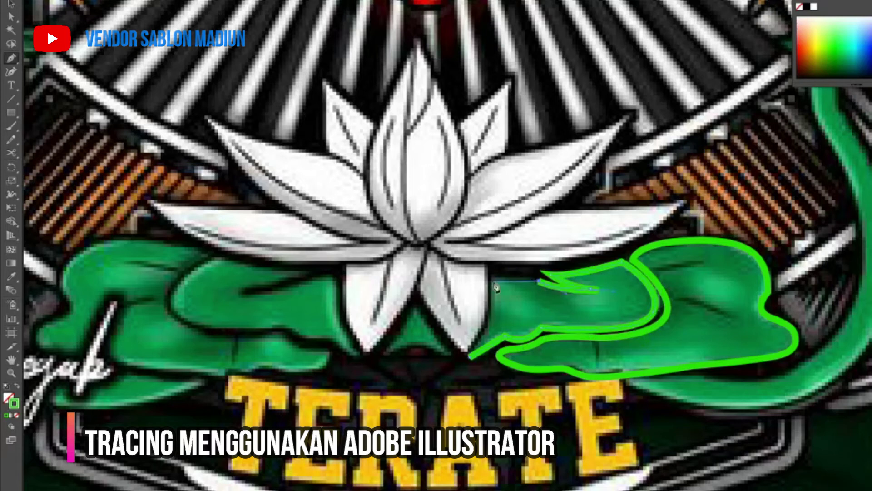
pyautogui.click(493, 282)
pyautogui.click(470, 357)
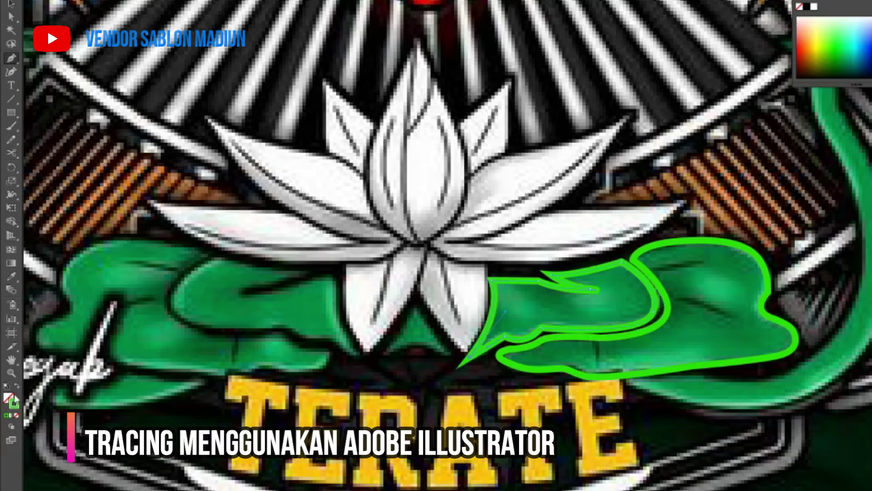
pyautogui.press('v')
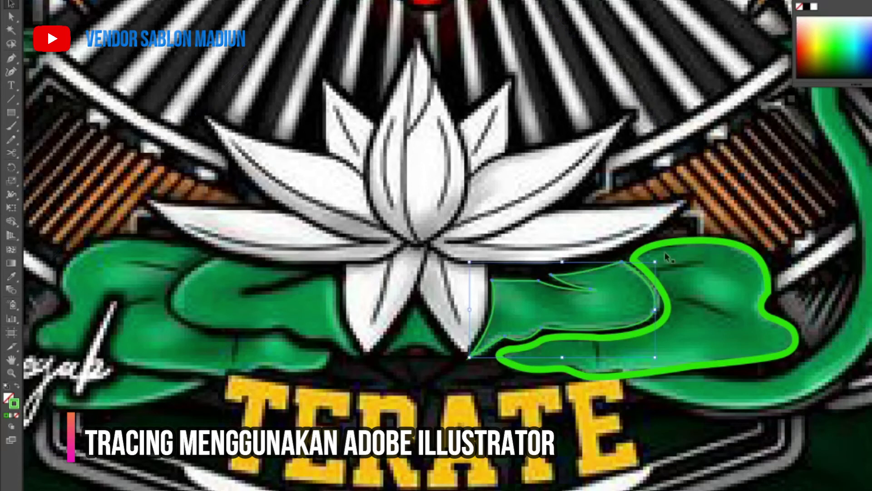
pyautogui.click(666, 258)
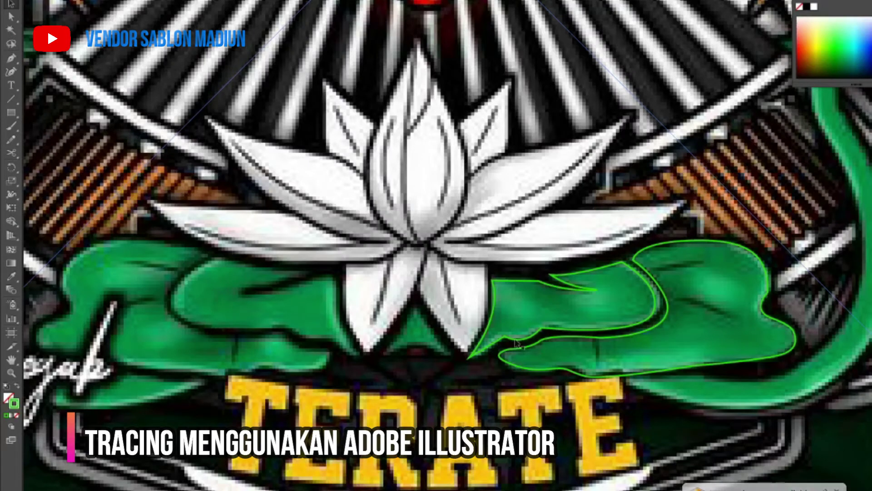
# Draw the small closed triangle below the flower with the Pen tool.
pyautogui.press('p')
pyautogui.click(385, 352)
pyautogui.click(451, 353)
pyautogui.click(385, 352)
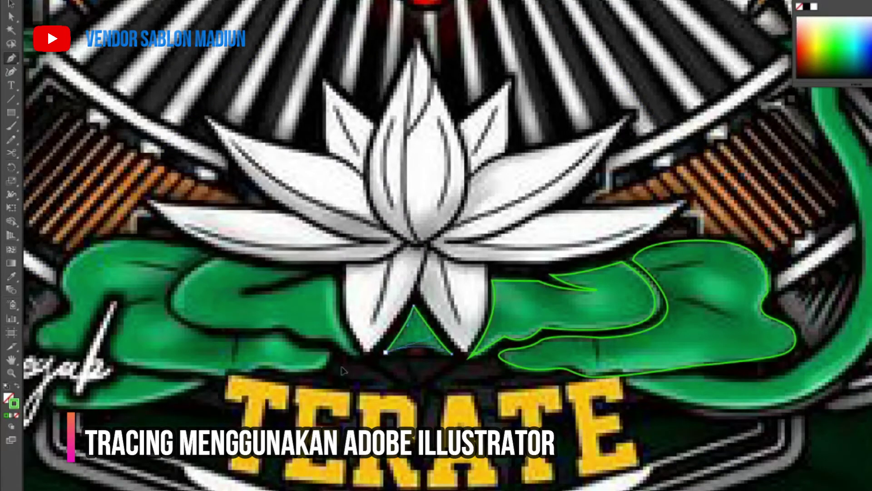
# Trace the left leaf's edges, notch and lower curve with Pen anchors.
pyautogui.click(334, 280)
pyautogui.moveTo(360, 354); pyautogui.dragTo(380, 377)
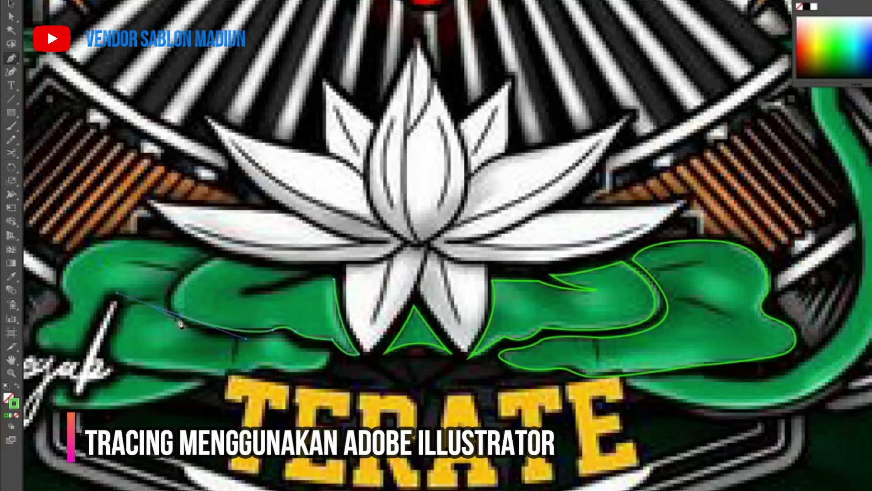
pyautogui.moveTo(190, 324); pyautogui.dragTo(161, 313)
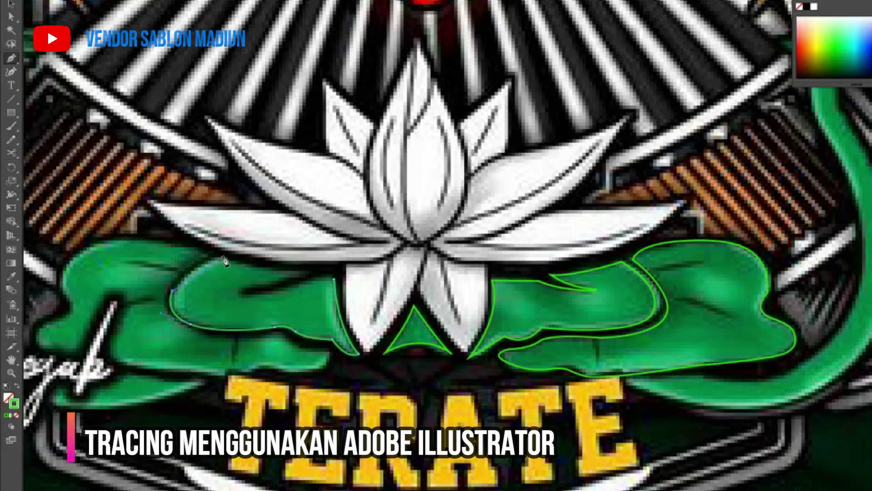
pyautogui.click(304, 273)
pyautogui.moveTo(241, 289)
pyautogui.mouseDown()
pyautogui.moveTo(335, 279)
pyautogui.moveTo(244, 300)
pyautogui.mouseUp()
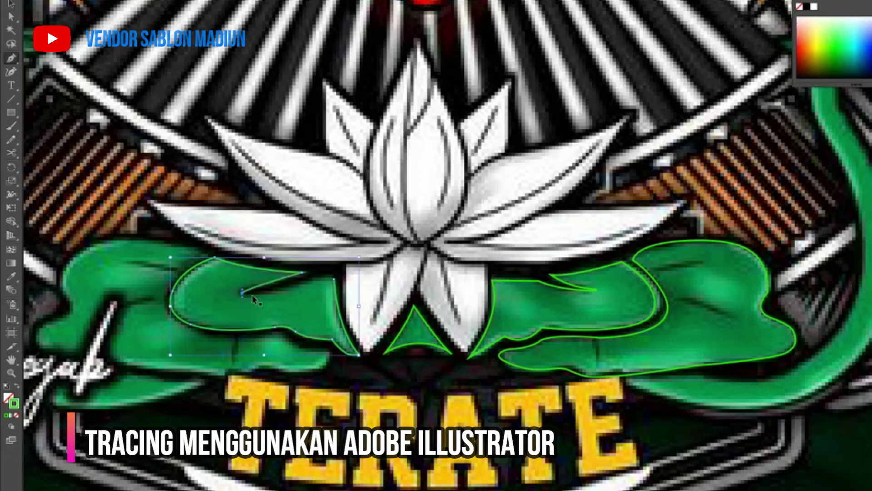
pyautogui.click(324, 283)
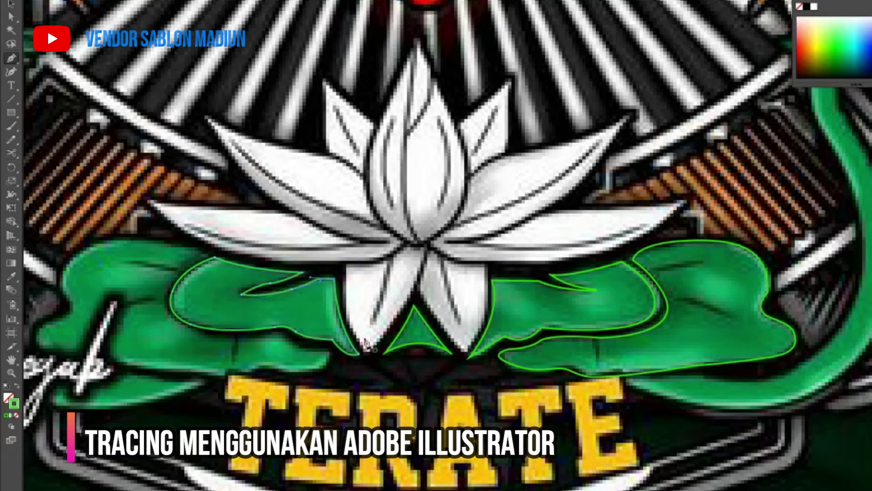
pyautogui.moveTo(110, 312); pyautogui.dragTo(170, 162)
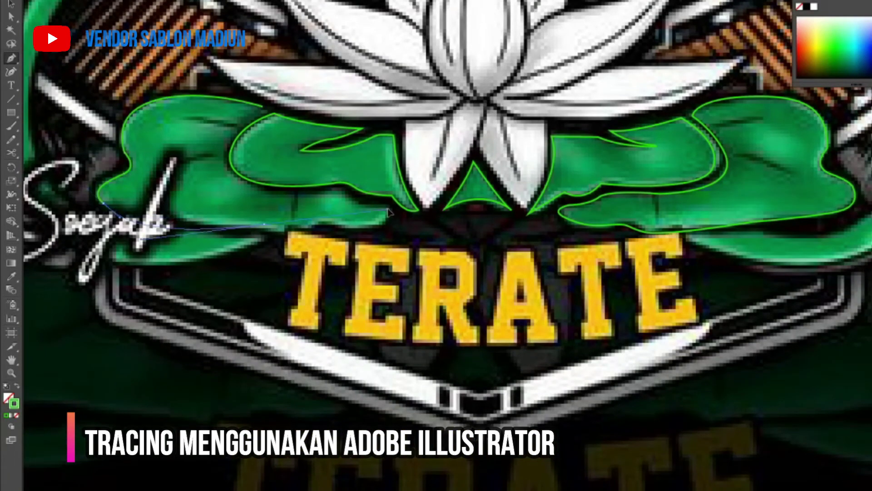
pyautogui.moveTo(313, 223); pyautogui.dragTo(384, 235)
pyautogui.click(384, 230)
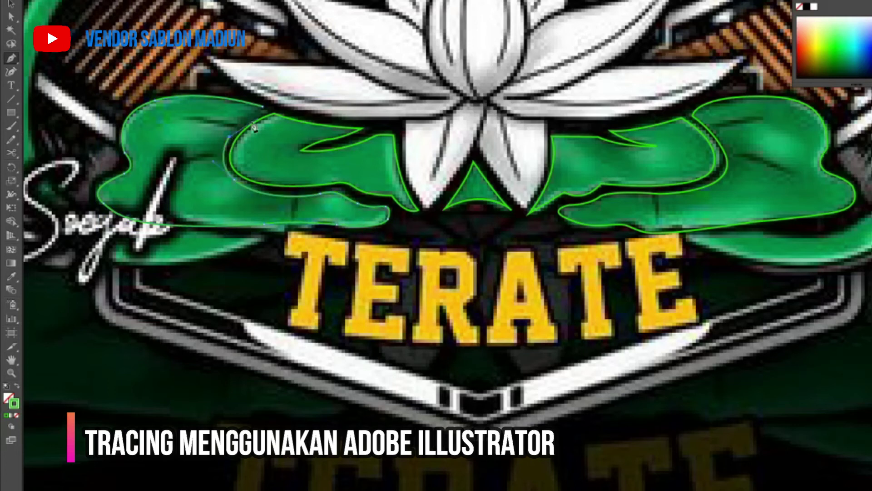
# Trace curved outlines from the lotus centre down and around the lower petals.
pyautogui.scroll(-3, 271, 263)
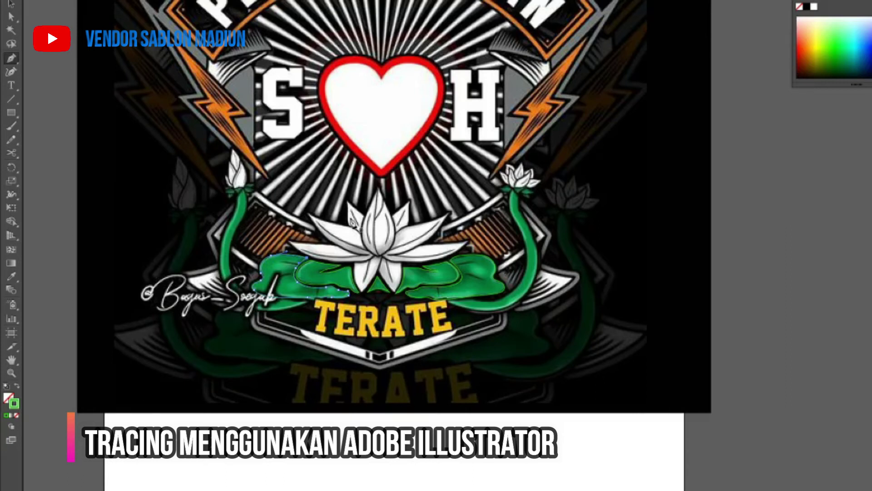
pyautogui.scroll(3, 352, 221)
pyautogui.moveTo(363, 373); pyautogui.dragTo(381, 367)
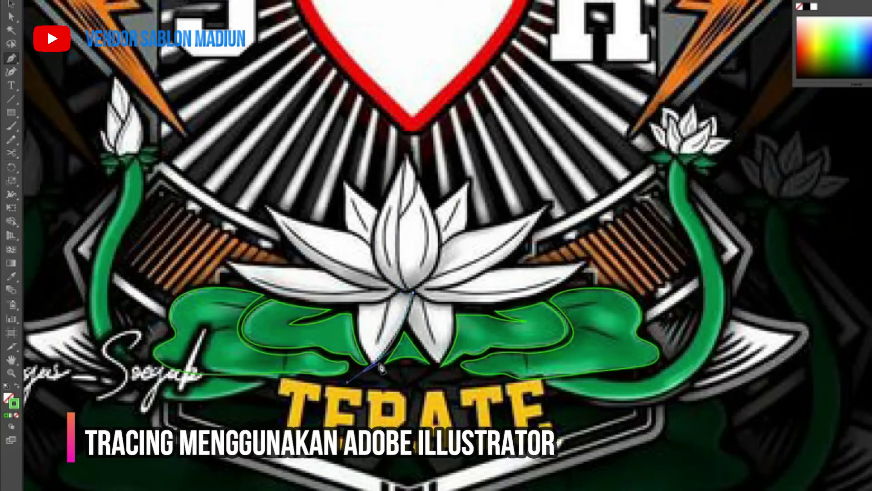
pyautogui.moveTo(439, 367); pyautogui.dragTo(451, 251)
pyautogui.scroll(3, 410, 323)
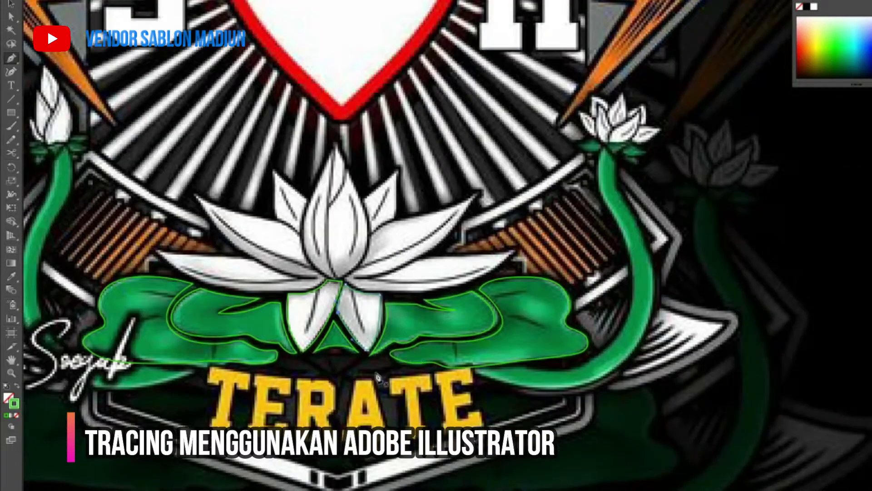
pyautogui.moveTo(386, 291); pyautogui.dragTo(374, 186)
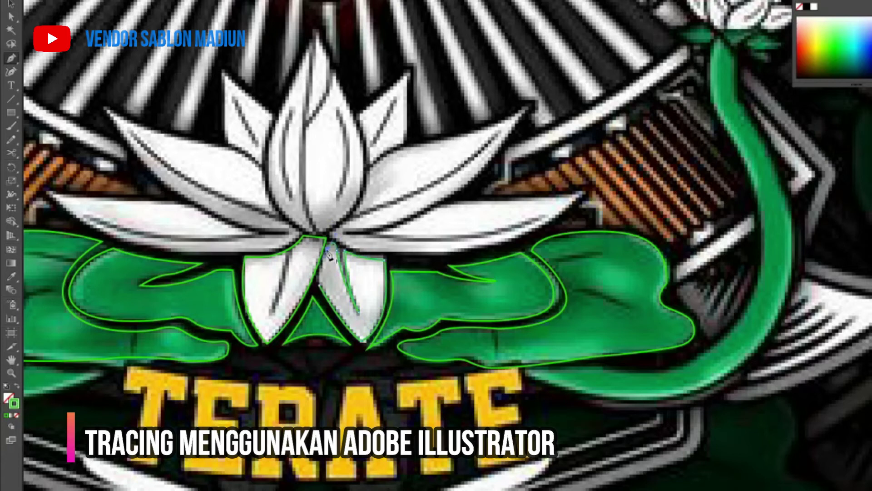
# Outline the outer-left and upper-left lotus petals with the Pen tool.
pyautogui.hscroll(-2, 156, 247)
pyautogui.hscroll(-3, 156, 248)
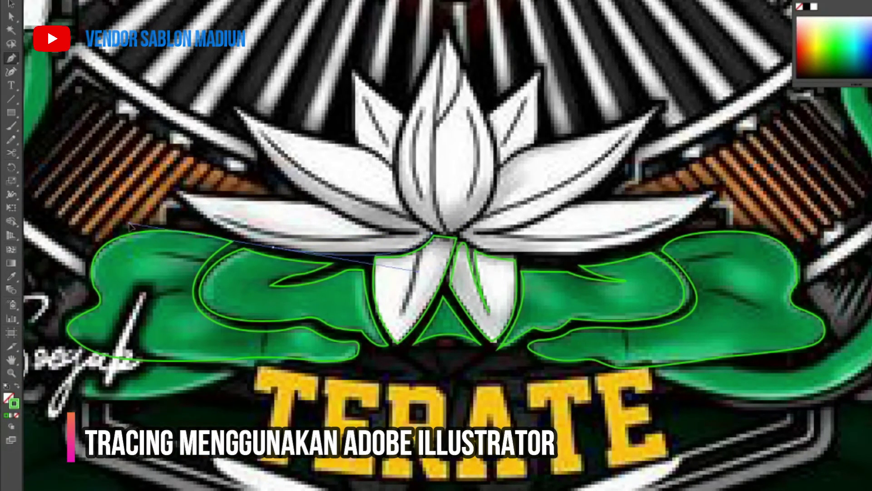
pyautogui.moveTo(182, 191); pyautogui.dragTo(214, 200)
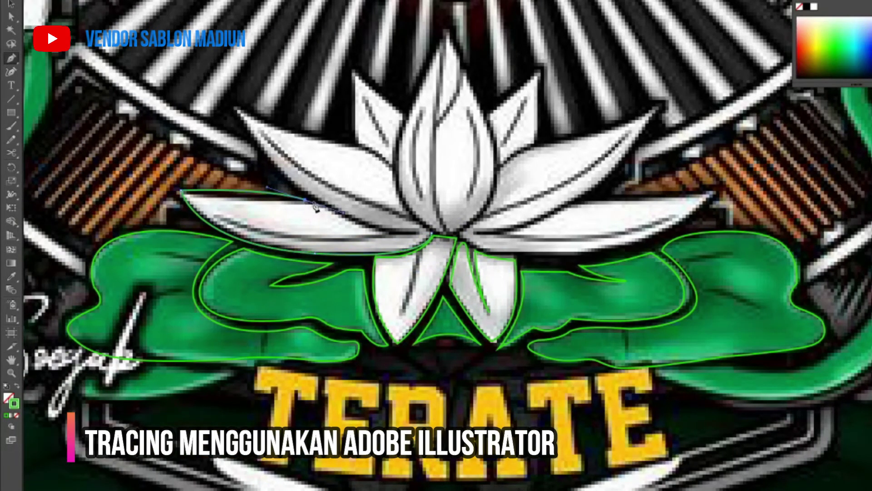
pyautogui.moveTo(431, 236)
pyautogui.mouseDown()
pyautogui.moveTo(458, 248)
pyautogui.moveTo(445, 237)
pyautogui.mouseUp()
pyautogui.click(222, 217)
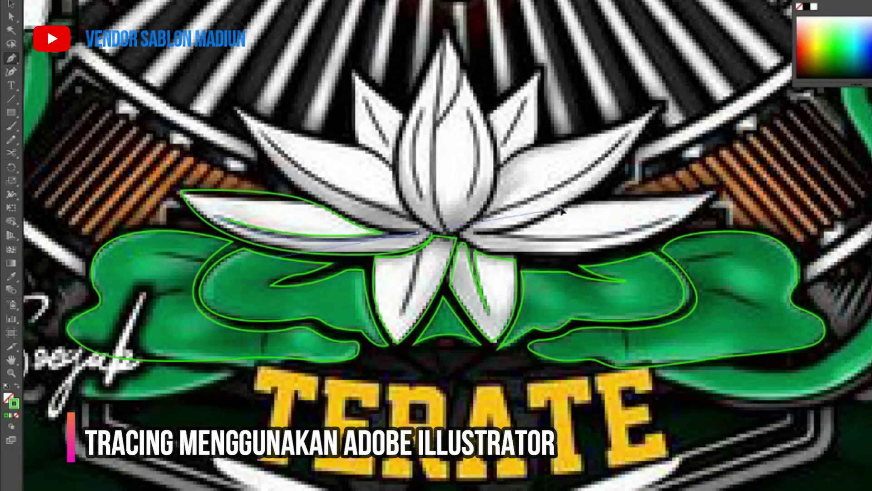
pyautogui.moveTo(235, 105); pyautogui.dragTo(375, 157)
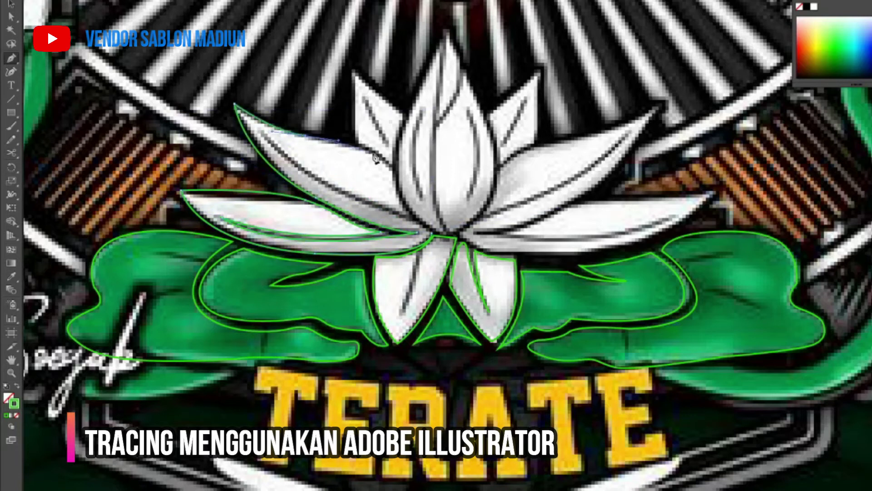
pyautogui.click(394, 168)
pyautogui.click(263, 135)
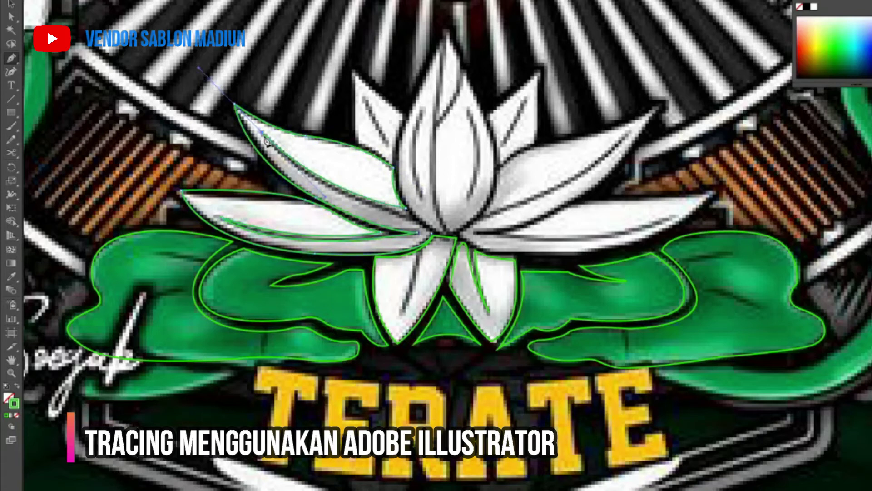
pyautogui.moveTo(432, 233); pyautogui.dragTo(436, 240)
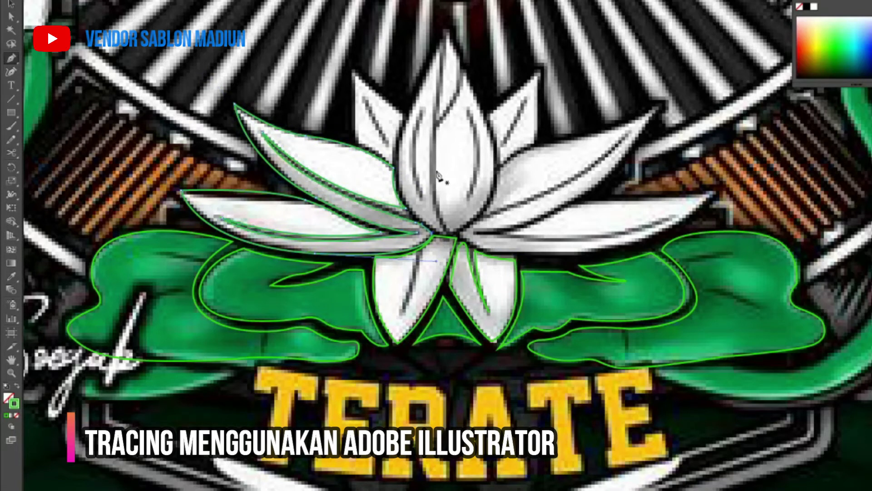
# Outline the small inner petal and the tall central lotus petal.
pyautogui.moveTo(437, 175); pyautogui.dragTo(342, 226)
pyautogui.click(249, 120)
pyautogui.moveTo(253, 186); pyautogui.dragTo(257, 195)
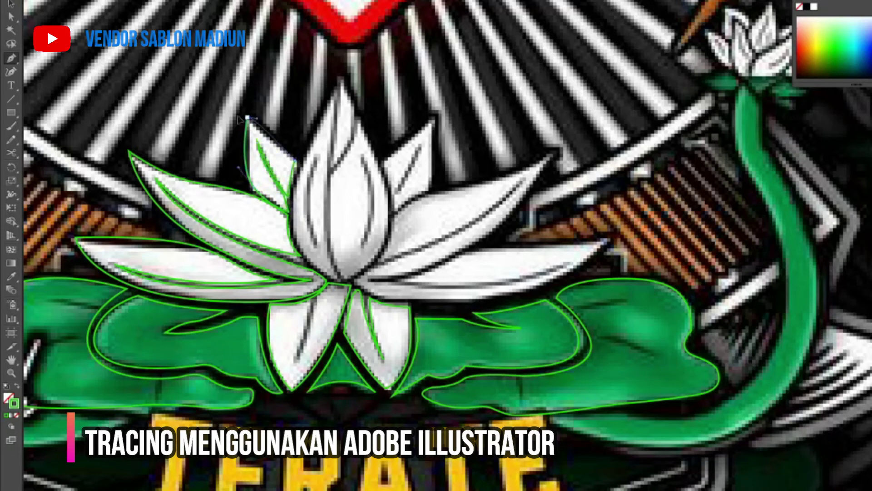
pyautogui.click(341, 75)
pyautogui.moveTo(332, 277); pyautogui.dragTo(335, 283)
pyautogui.moveTo(337, 111)
pyautogui.mouseDown()
pyautogui.moveTo(380, 359)
pyautogui.moveTo(359, 110)
pyautogui.mouseUp()
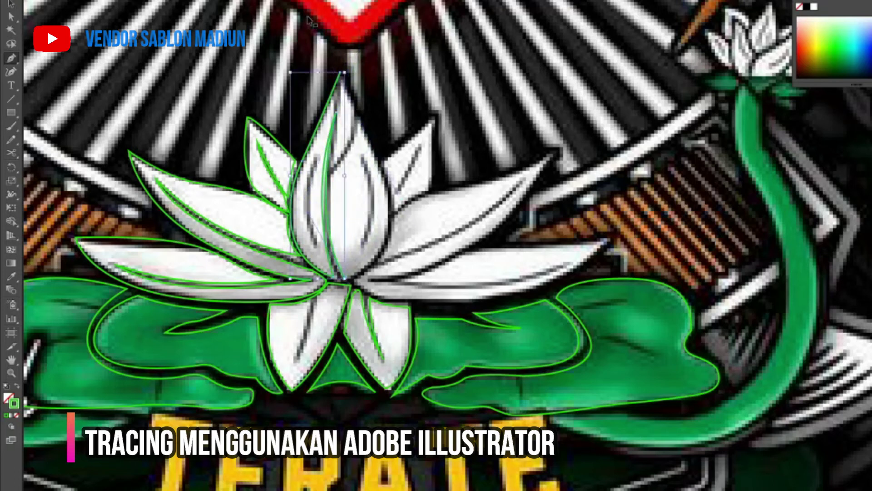
pyautogui.click(359, 110)
pyautogui.moveTo(341, 72); pyautogui.dragTo(308, 30)
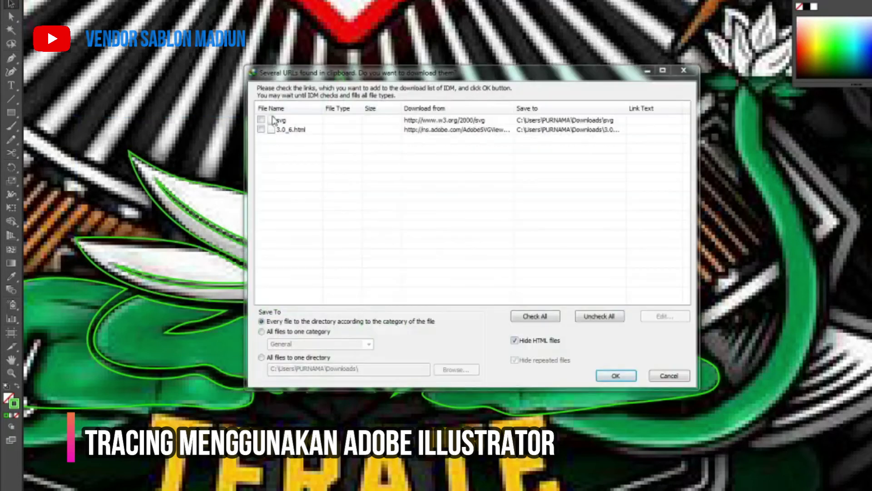
# Paste a copy of the left petal outlines, flip it horizontally and place it over the right petals.
pyautogui.hotkey('ctrl', 'v')
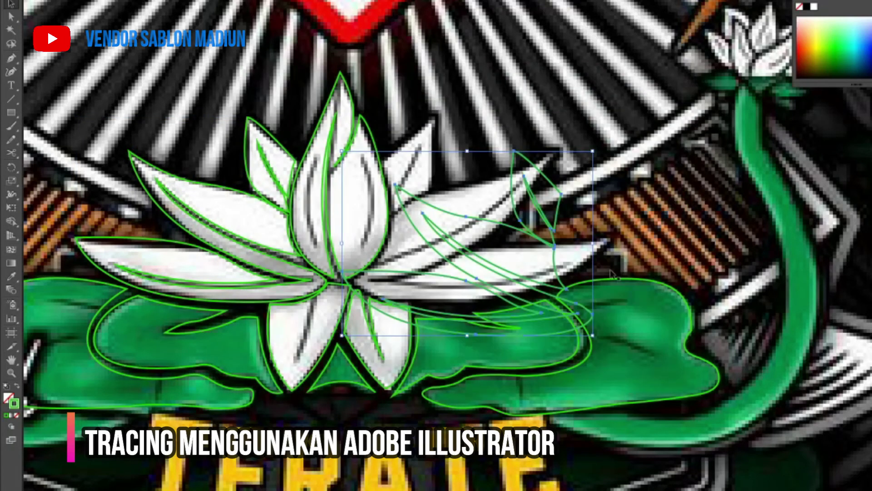
pyautogui.moveTo(592, 247); pyautogui.dragTo(91, 246)
pyautogui.moveTo(177, 177); pyautogui.dragTo(434, 144)
pyautogui.click(434, 144)
# Trace the right-hand stem's lower edge up toward the flower base.
pyautogui.press('p')
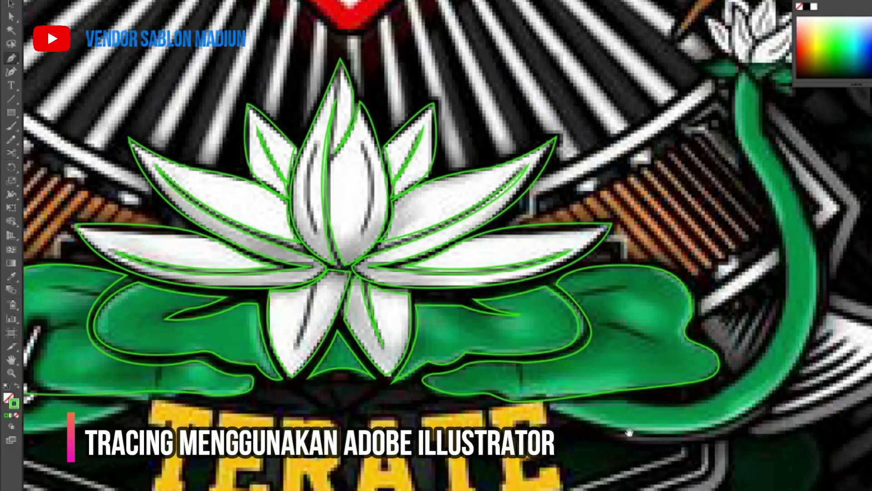
pyautogui.moveTo(863, 268); pyautogui.dragTo(597, 241)
pyautogui.moveTo(506, 370); pyautogui.dragTo(581, 274)
pyautogui.click(488, 126)
# Outline the leaves where the right-hand stem meets the small lotus, closing each leaf path.
pyautogui.scroll(3, 470, 91)
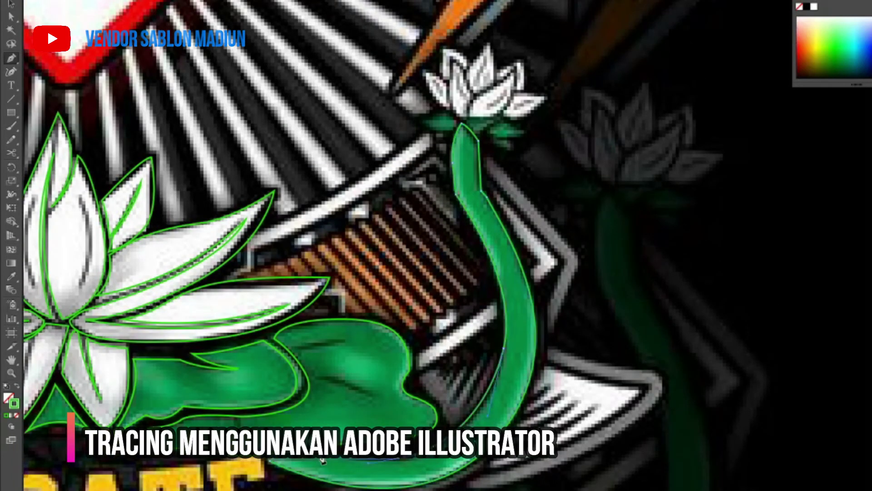
pyautogui.moveTo(273, 222); pyautogui.dragTo(582, 181)
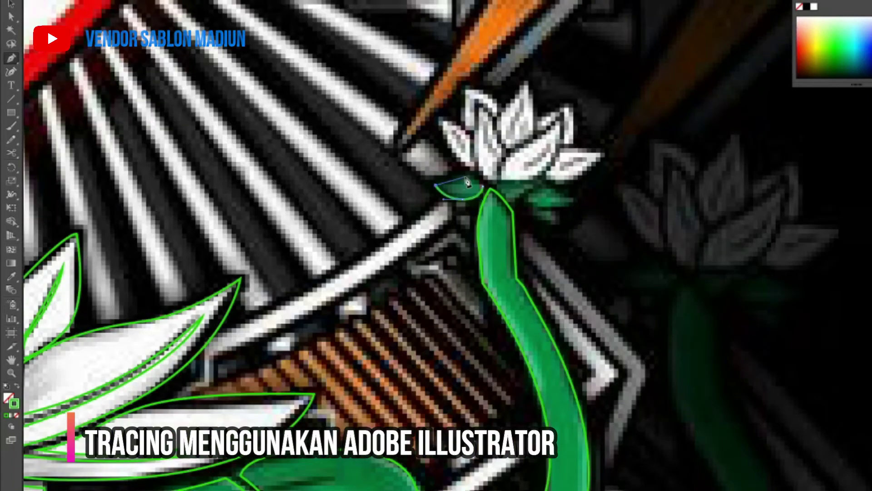
pyautogui.click(483, 188)
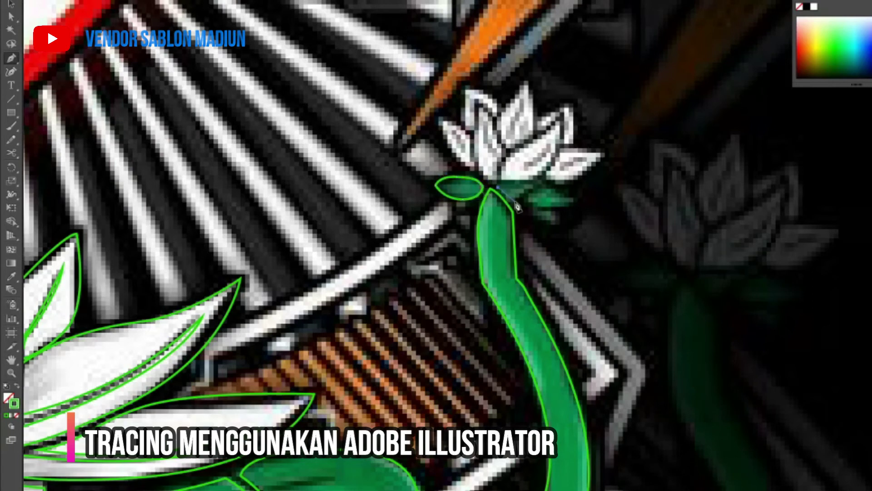
pyautogui.click(540, 182)
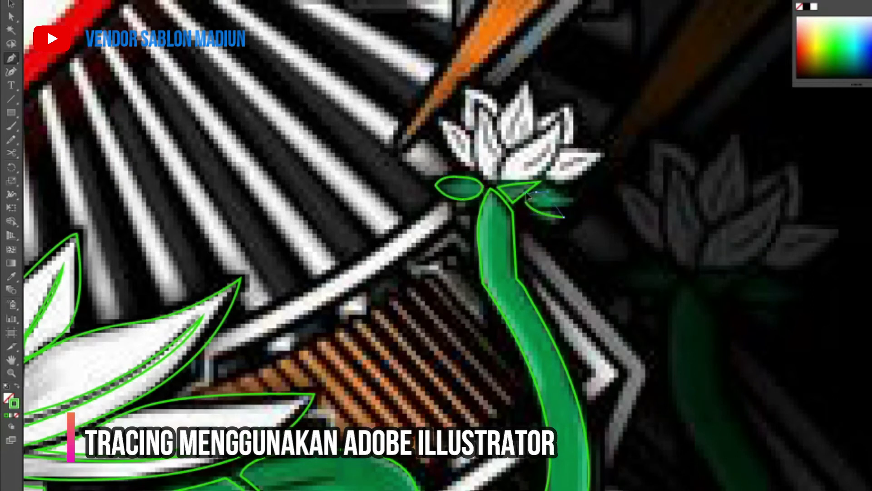
pyautogui.keyDown('ctrl'); pyautogui.click(477, 200); pyautogui.keyUp('ctrl')
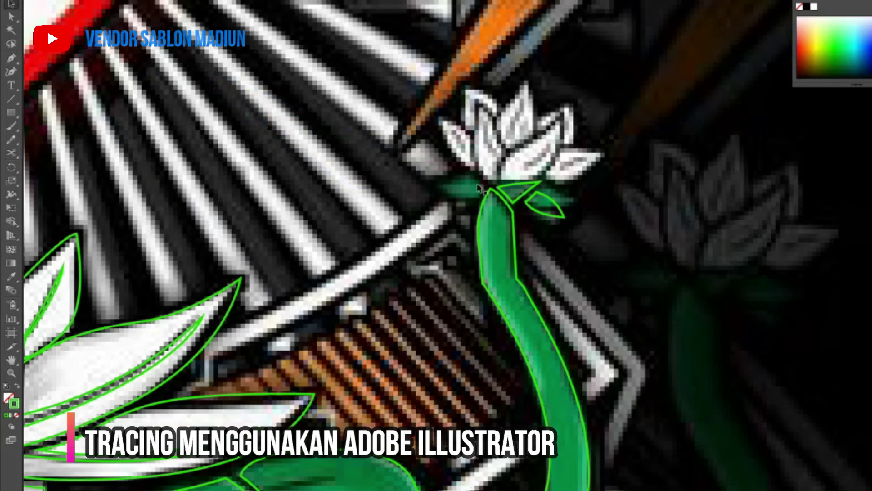
pyautogui.click(437, 186)
pyautogui.click(497, 178)
pyautogui.click(560, 117)
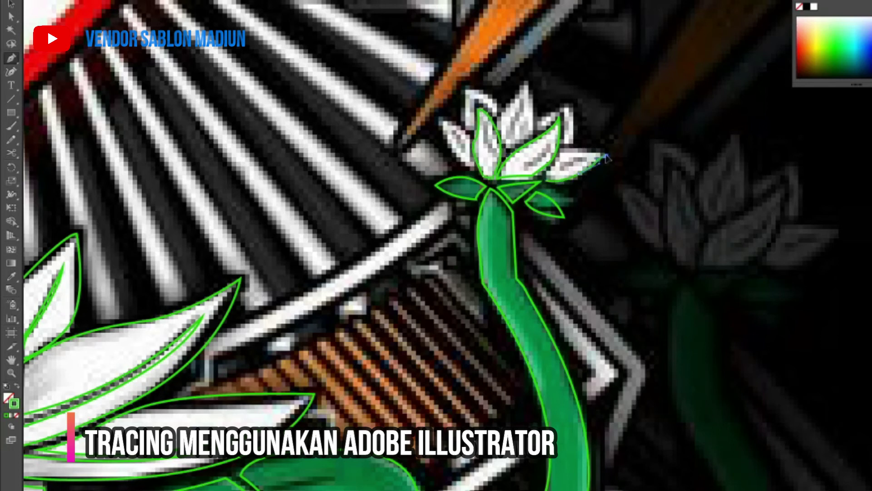
# Close the right leaf's outline and bow out the upper-middle leaf's curve with Direct Selection.
pyautogui.scroll(3, 570, 157)
pyautogui.click(502, 233)
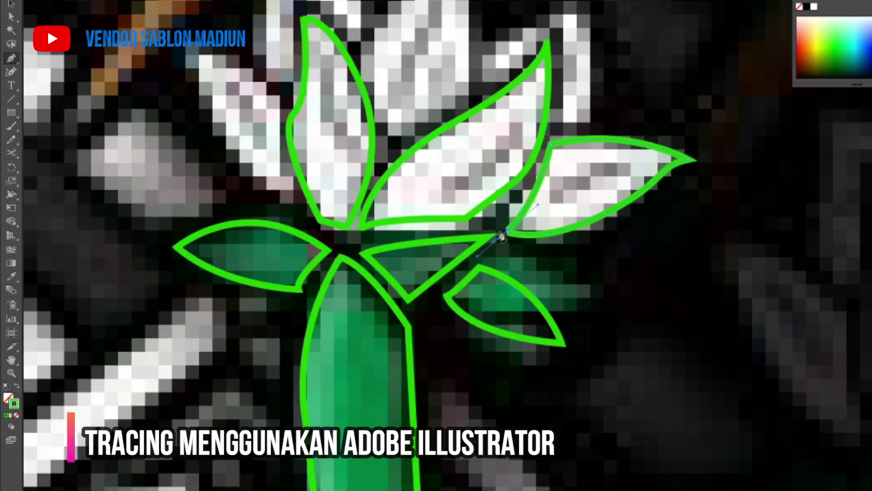
pyautogui.click(18, 15)
pyautogui.click(465, 220)
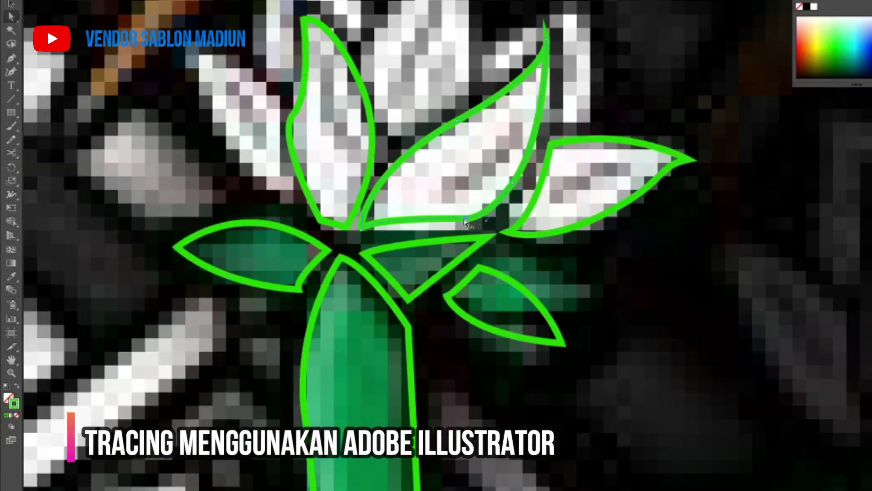
pyautogui.moveTo(458, 122)
pyautogui.mouseDown()
pyautogui.moveTo(527, 87)
pyautogui.moveTo(498, 225)
pyautogui.mouseUp()
# Trace the small lotus's top petal, redoing a misplaced segment.
pyautogui.press('p')
pyautogui.click(503, 275)
pyautogui.moveTo(542, 150); pyautogui.dragTo(468, 198)
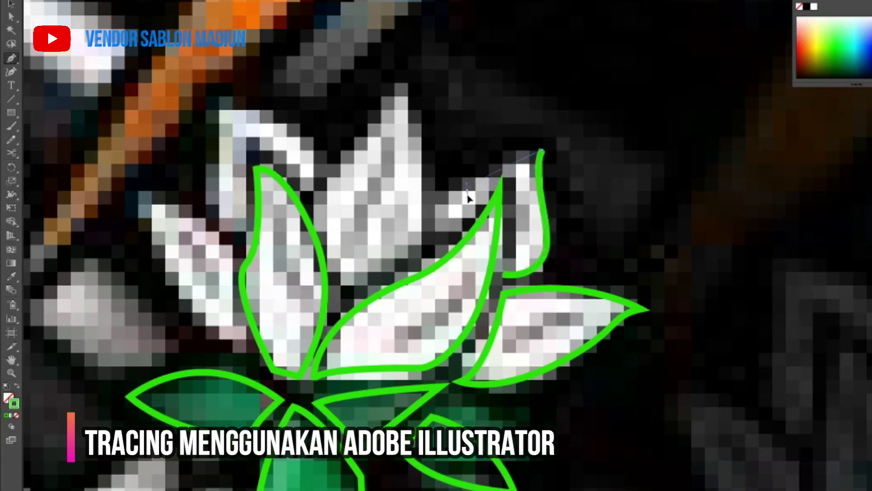
pyautogui.hotkey('ctrl', 'z')
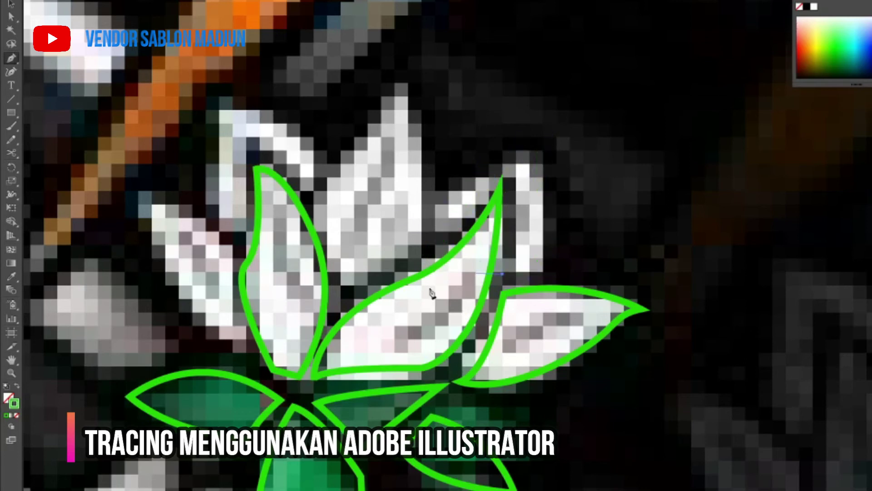
pyautogui.click(345, 303)
pyautogui.moveTo(414, 91); pyautogui.dragTo(340, 193)
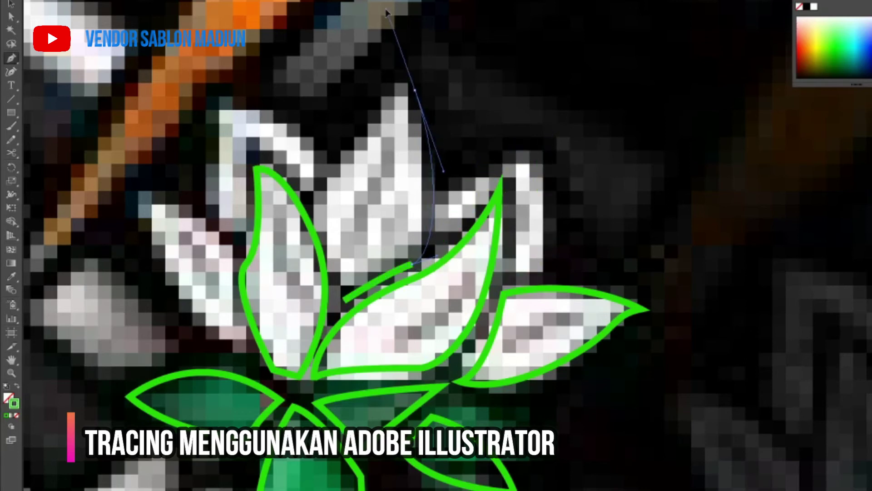
pyautogui.click(345, 300)
pyautogui.moveTo(345, 300); pyautogui.dragTo(461, 259)
# Outline the small lotus's top-left petal as a closed path.
pyautogui.click(359, 313)
pyautogui.moveTo(252, 154); pyautogui.dragTo(251, 39)
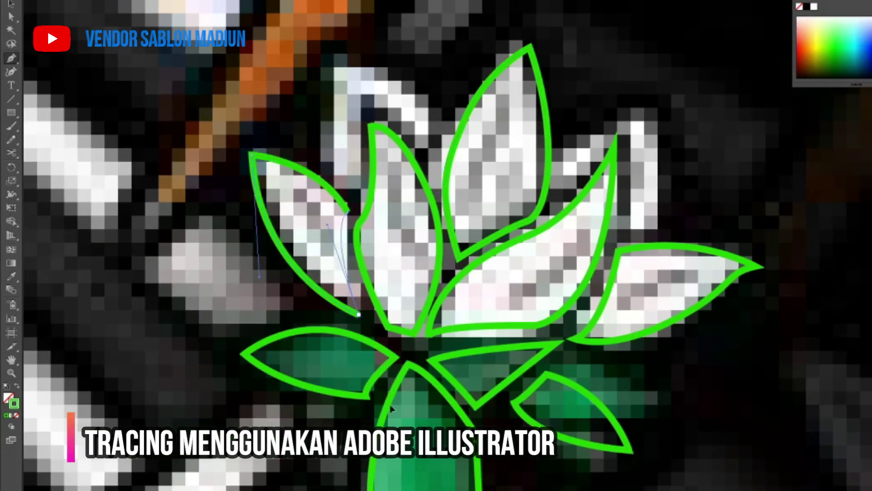
pyautogui.scroll(3, 321, 255)
pyautogui.click(346, 276)
pyautogui.click(352, 184)
pyautogui.click(425, 248)
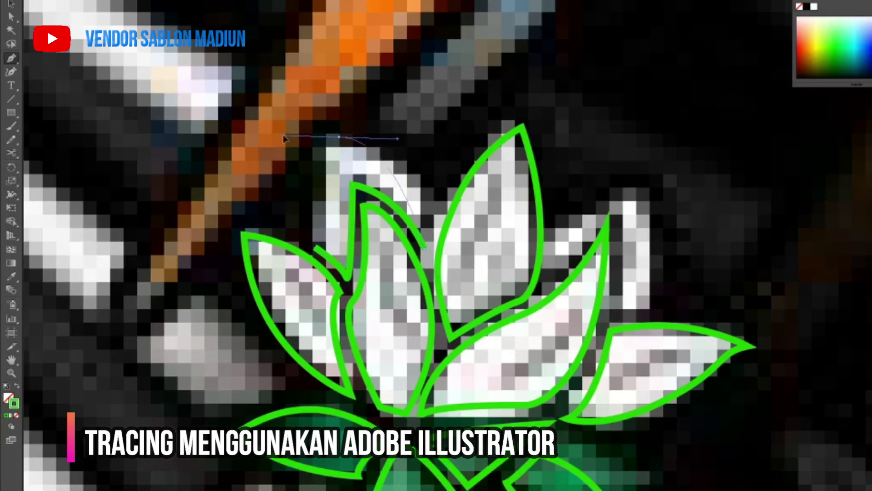
pyautogui.moveTo(339, 136); pyautogui.dragTo(315, 249)
pyautogui.click(346, 276)
# Begin outlining the next side petal of the small lotus.
pyautogui.hscroll(5, 346, 272)
pyautogui.click(379, 280)
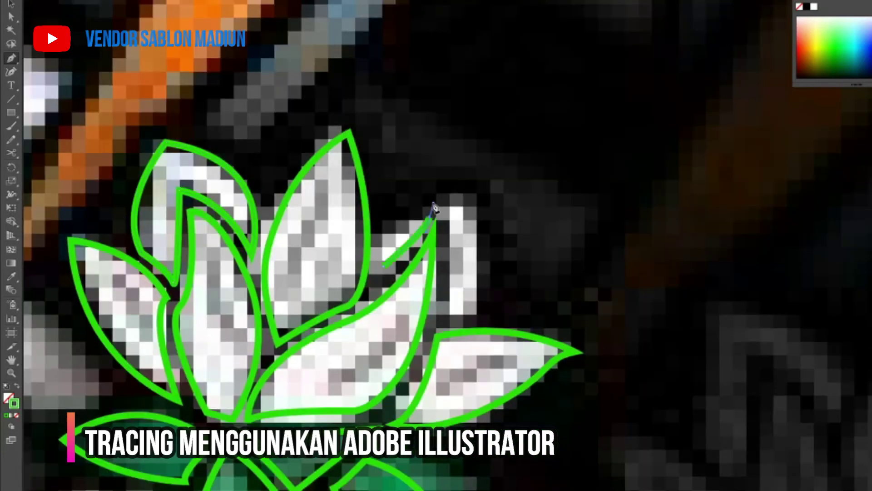
pyautogui.click(442, 200)
pyautogui.click(432, 324)
pyautogui.moveTo(507, 196)
pyautogui.mouseDown()
pyautogui.moveTo(496, 130)
pyautogui.moveTo(511, 93)
pyautogui.mouseUp()
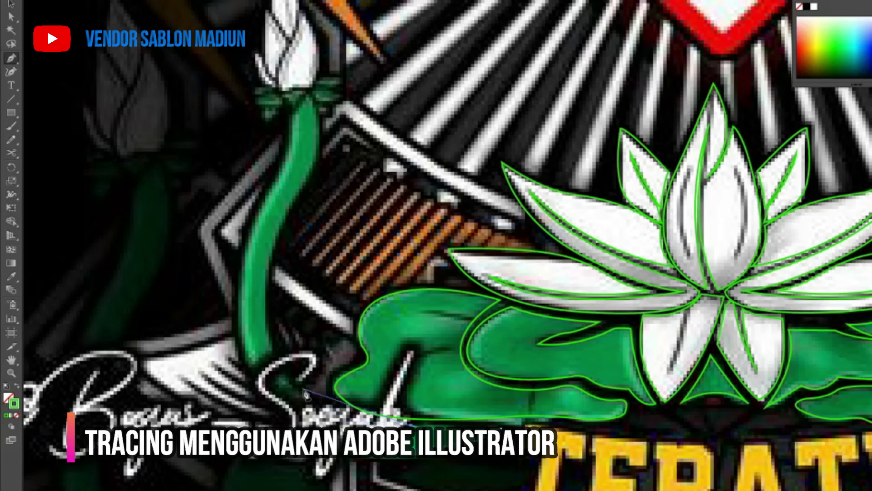
# Adjust the stem outline's curves and complete it at its upper endpoint.
pyautogui.moveTo(324, 158); pyautogui.dragTo(307, 183)
pyautogui.moveTo(317, 131); pyautogui.dragTo(272, 282)
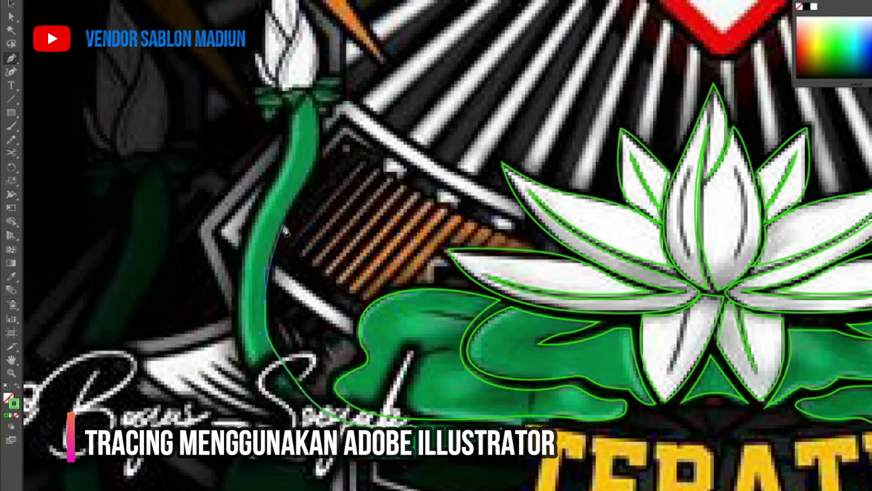
pyautogui.scroll(3, 300, 68)
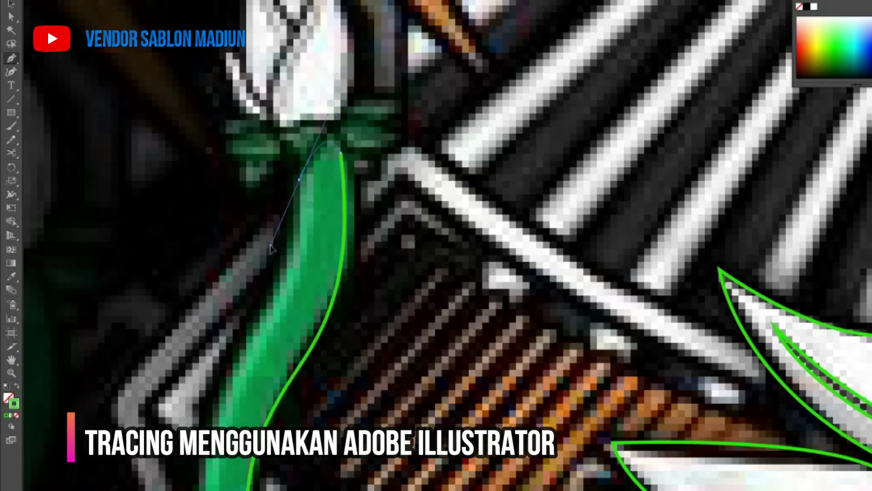
pyautogui.moveTo(172, 457); pyautogui.dragTo(237, 176)
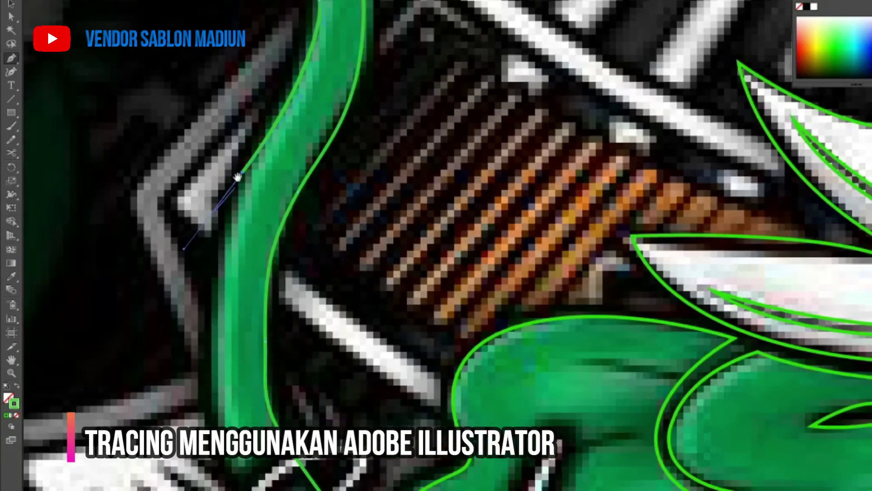
pyautogui.scroll(-3, 318, 273)
pyautogui.scroll(-3, 318, 273)
pyautogui.moveTo(368, 365); pyautogui.dragTo(443, 403)
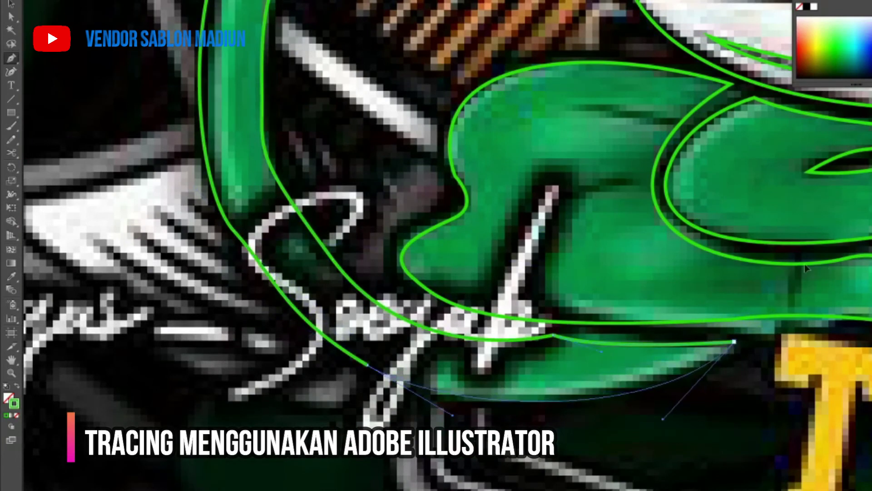
pyautogui.moveTo(735, 341); pyautogui.dragTo(808, 268)
# Reshape the inner leaf, lower outline and lotus bud petal curves with Direct Selection.
pyautogui.press('a')
pyautogui.click(275, 160)
pyautogui.moveTo(266, 147); pyautogui.dragTo(282, 194)
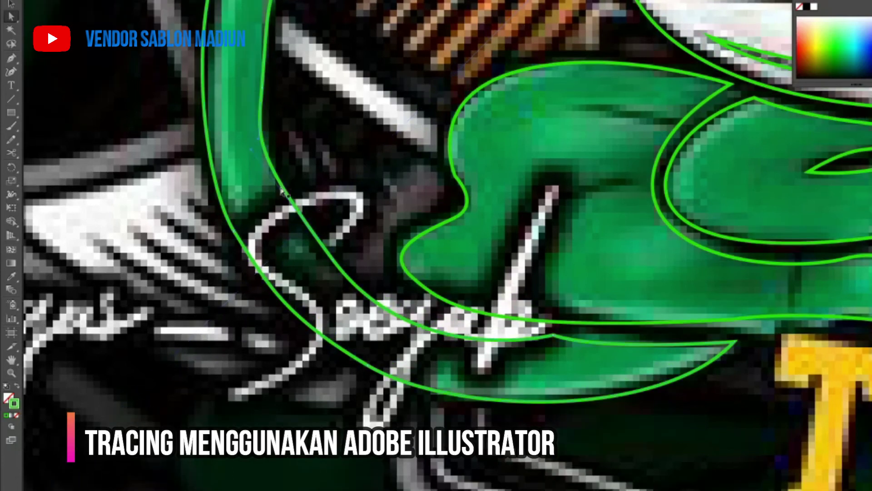
pyautogui.moveTo(553, 336); pyautogui.dragTo(598, 352)
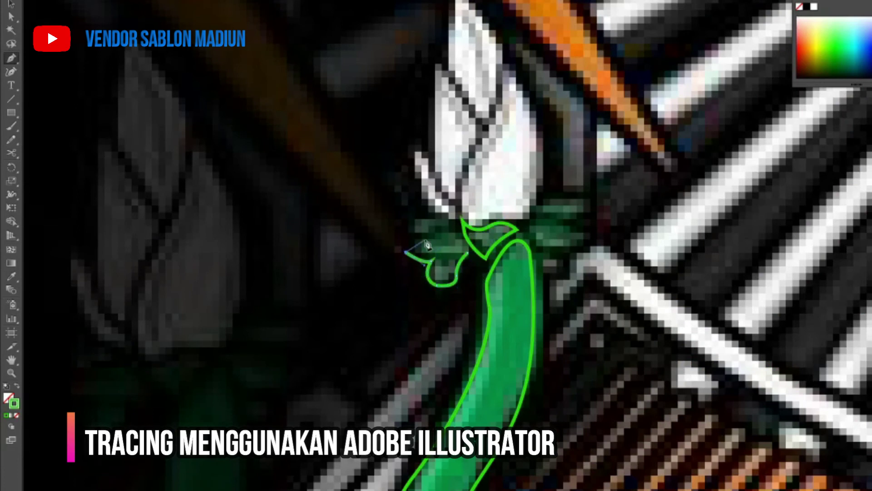
pyautogui.hscroll(3, 452, 222)
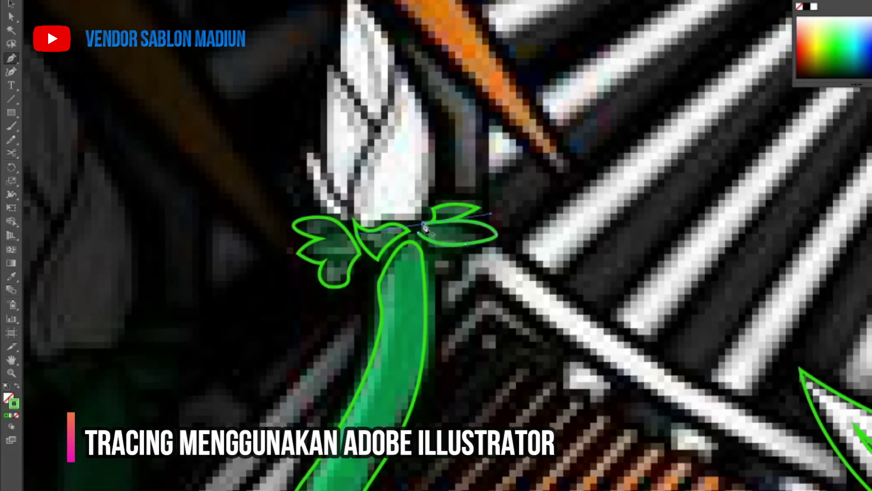
pyautogui.scroll(2, 425, 227)
pyautogui.hscroll(-1, 425, 227)
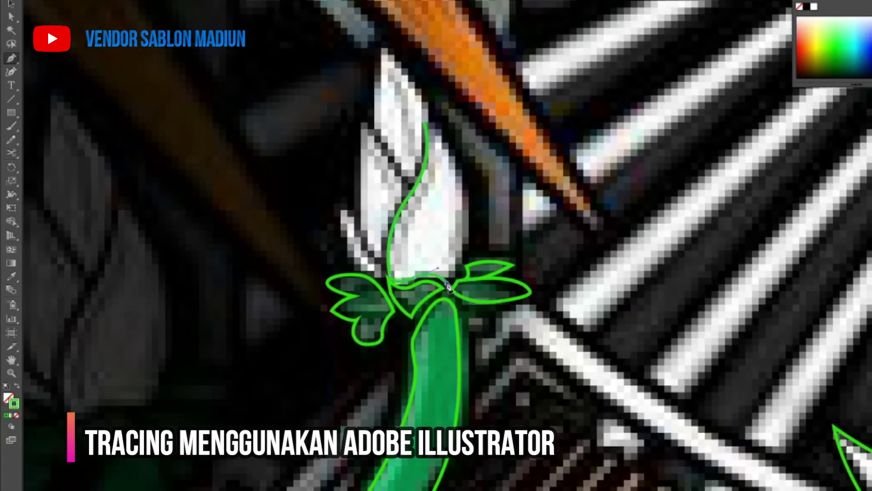
pyautogui.moveTo(393, 100); pyautogui.dragTo(382, 114)
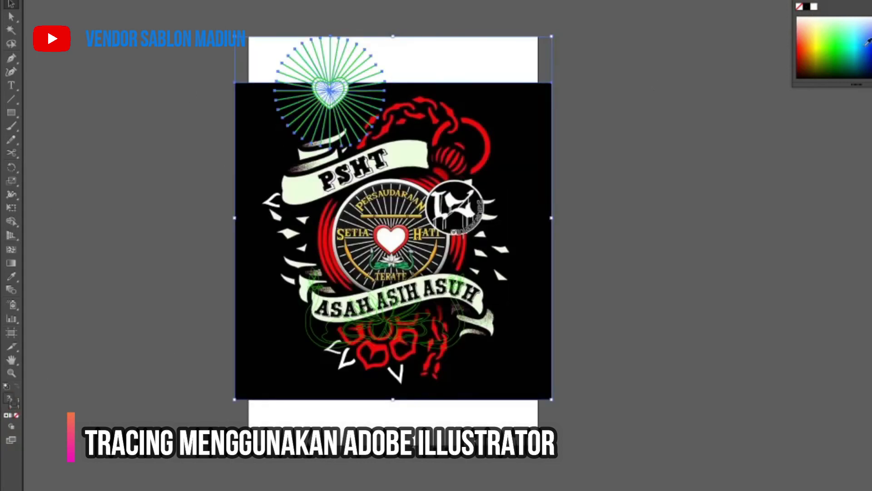
# Recolour the outer heart outline red via the colour picker.
pyautogui.click(387, 100)
pyautogui.scroll(5, 344, 87)
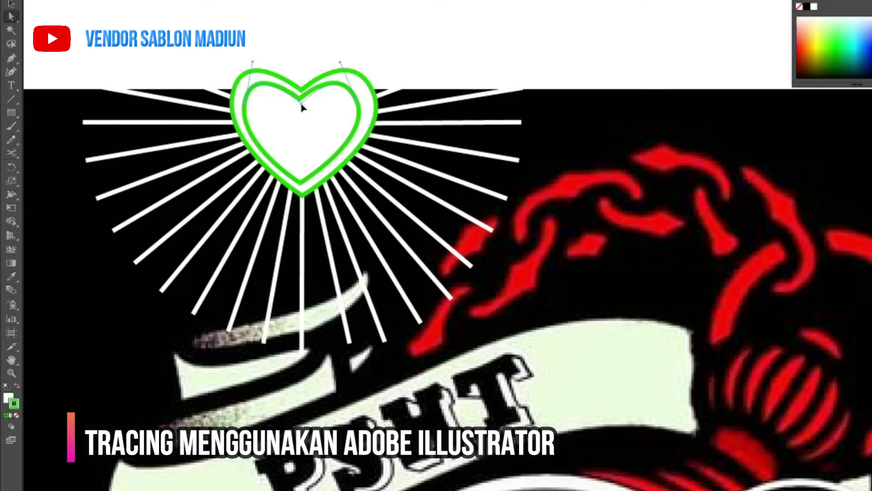
pyautogui.click(339, 75)
pyautogui.scroll(-1, 338, 75)
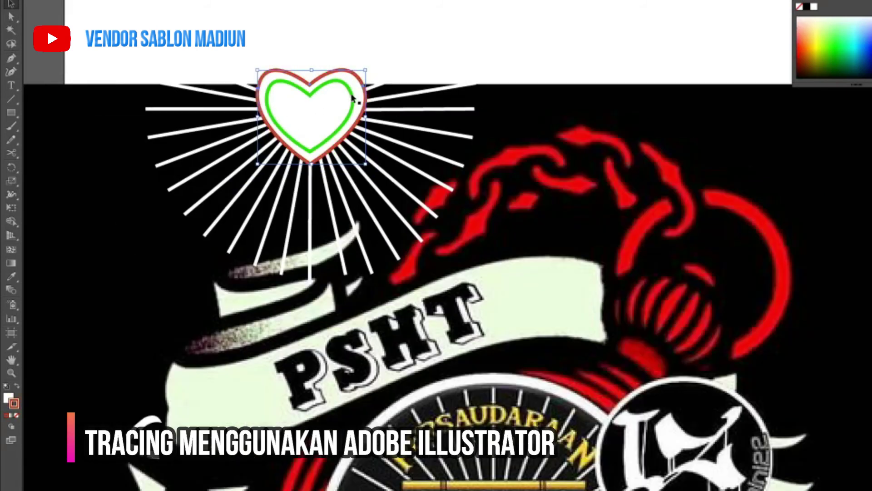
pyautogui.doubleClick(8, 398)
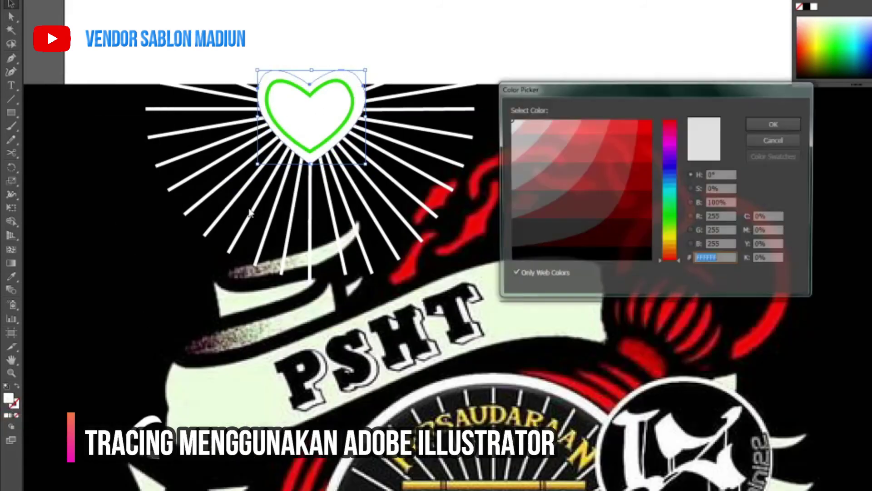
pyautogui.click(774, 125)
# Give the inner heart a red outline and select the whole heart-and-rays group.
pyautogui.click(339, 97)
pyautogui.doubleClick(13, 402)
pyautogui.press('Return')
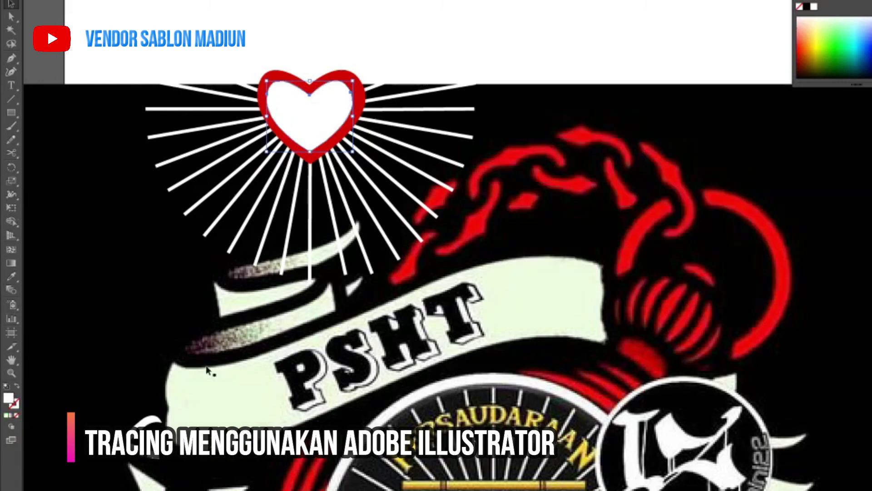
pyautogui.scroll(-2, 209, 366)
pyautogui.hotkey('ctrl', 'a')
# Select the lotus tracing group and give it a white fill with default dark stroke.
pyautogui.moveTo(348, 189); pyautogui.dragTo(440, 412)
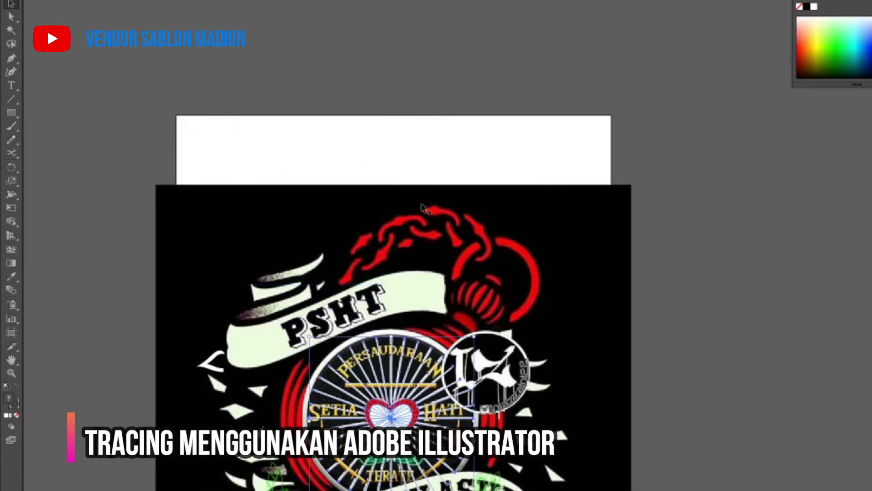
pyautogui.scroll(-5, 393, 335)
pyautogui.moveTo(622, 214); pyautogui.dragTo(482, 309)
pyautogui.click(269, 336)
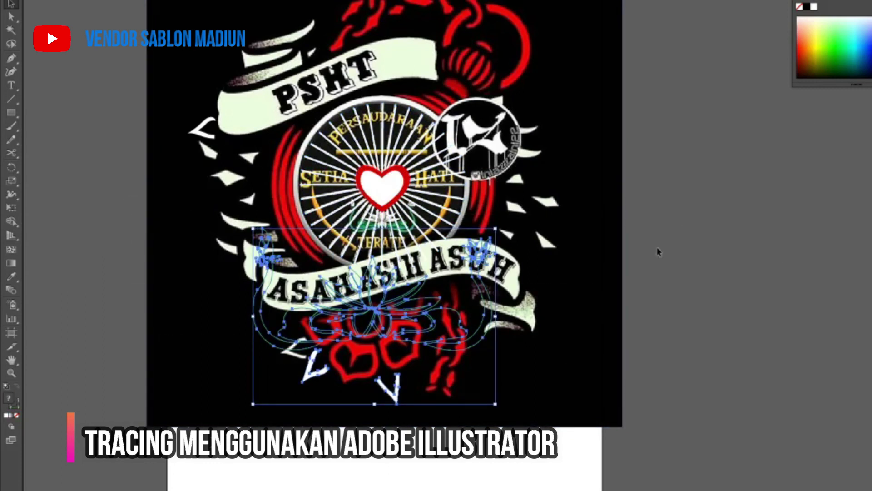
pyautogui.press('d')
# Fill the lotus stems, leaves and the right bud's sepals green.
pyautogui.click(261, 314)
pyautogui.click(842, 54)
pyautogui.click(699, 259)
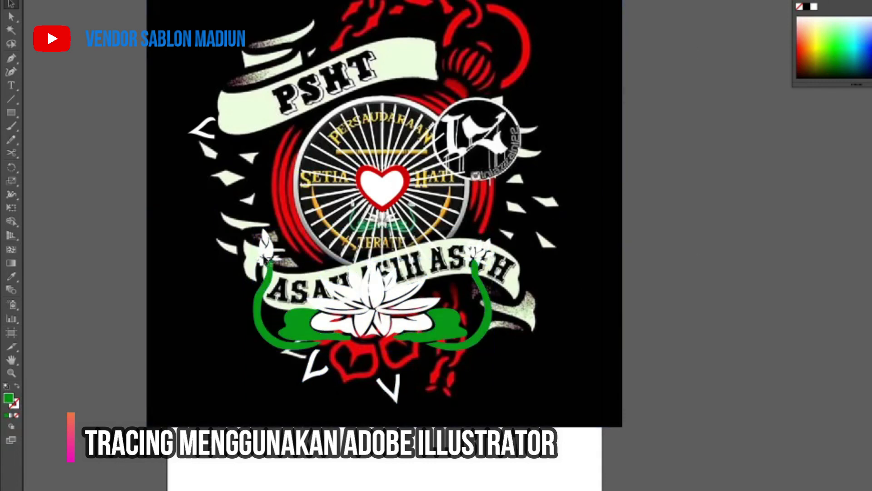
pyautogui.scroll(2, 274, 262)
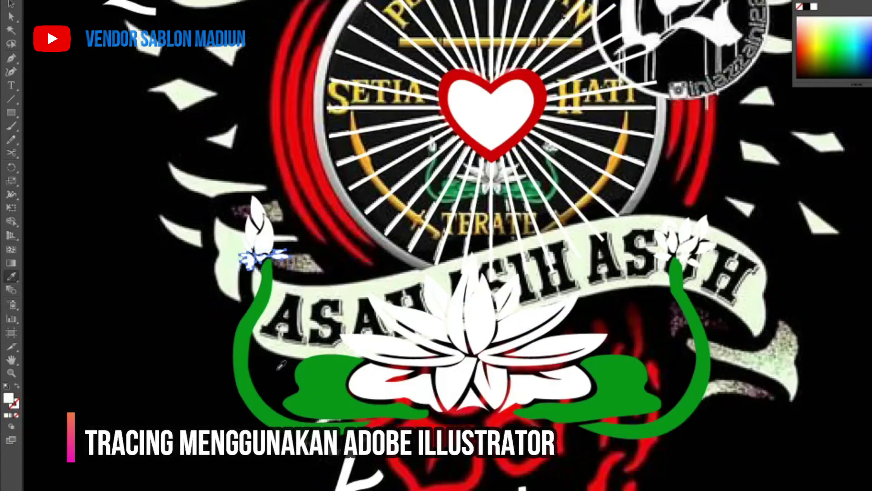
pyautogui.click(661, 257)
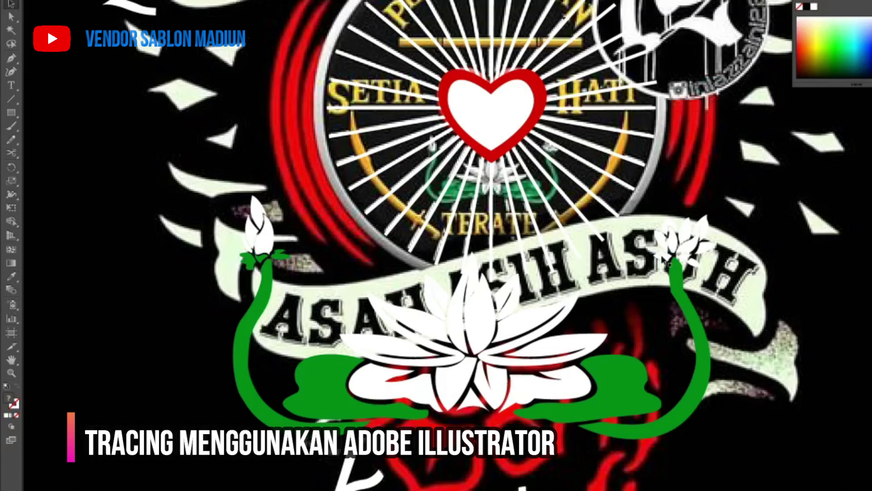
pyautogui.scroll(2, 670, 263)
pyautogui.press('i')
pyautogui.click(688, 300)
# Group the lotus pieces, shrink them and move them to the emblem centre under the heart.
pyautogui.hotkey('ctrl', '-')
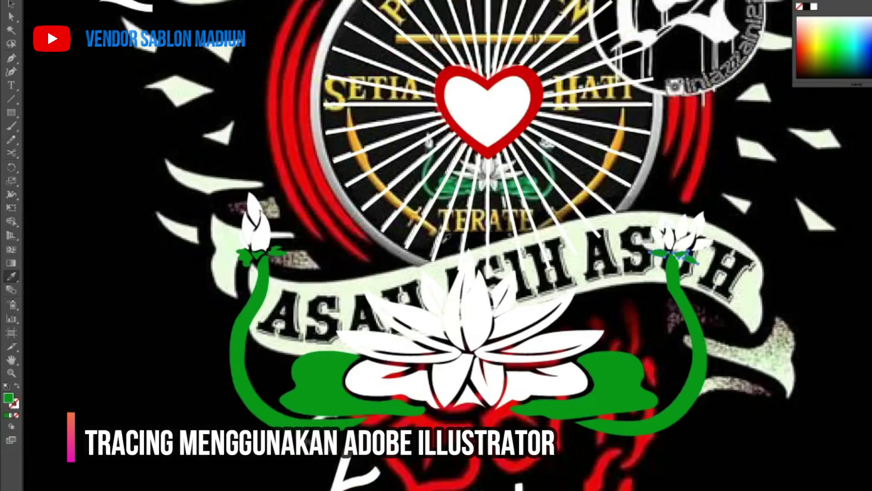
pyautogui.hotkey('ctrl', '-')
pyautogui.press('v')
pyautogui.moveTo(235, 488)
pyautogui.mouseDown()
pyautogui.moveTo(312, 190)
pyautogui.moveTo(570, 284)
pyautogui.mouseUp()
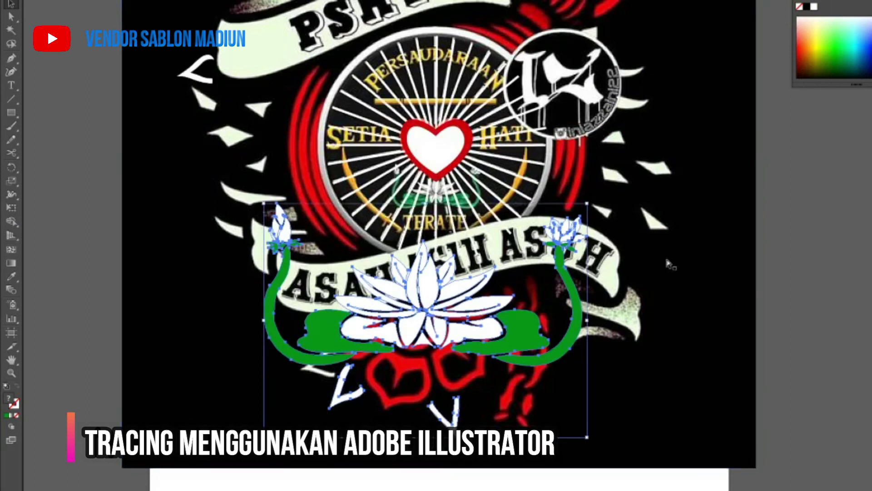
pyautogui.keyDown('shift'); pyautogui.click(510, 274); pyautogui.keyUp('shift')
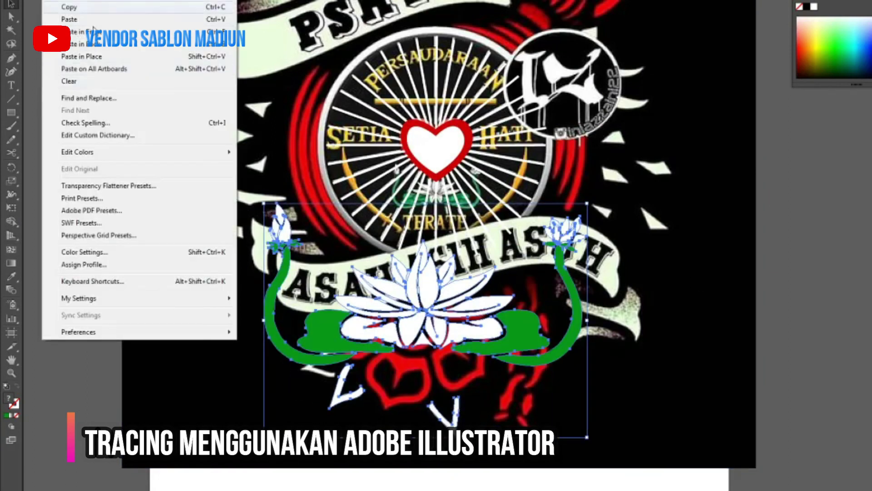
pyautogui.click(125, 11)
pyautogui.moveTo(588, 204); pyautogui.dragTo(359, 318)
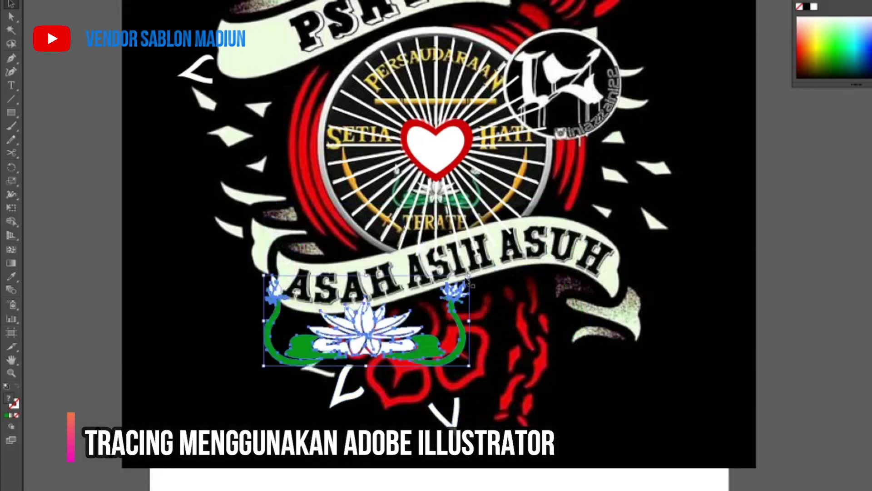
pyautogui.moveTo(434, 197); pyautogui.dragTo(434, 198)
pyautogui.hotkey('ctrl', '+')
pyautogui.hotkey('ctrl', '+')
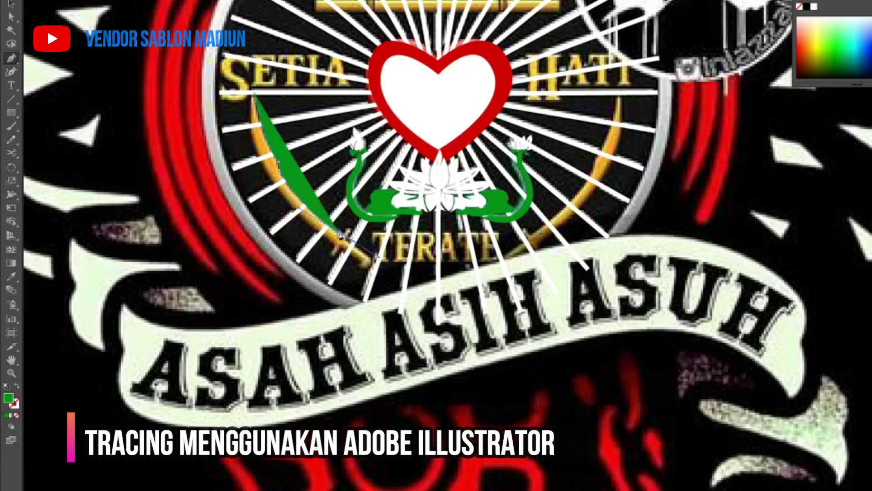
# Trace the curved sabre's blade, guard and handle and fill it yellow.
pyautogui.scroll(1, 336, 241)
pyautogui.click(351, 231)
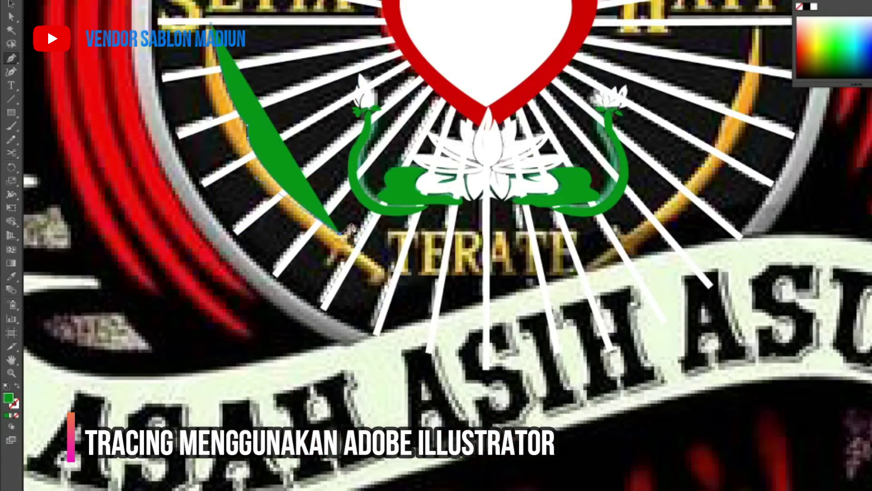
pyautogui.click(384, 279)
pyautogui.click(362, 288)
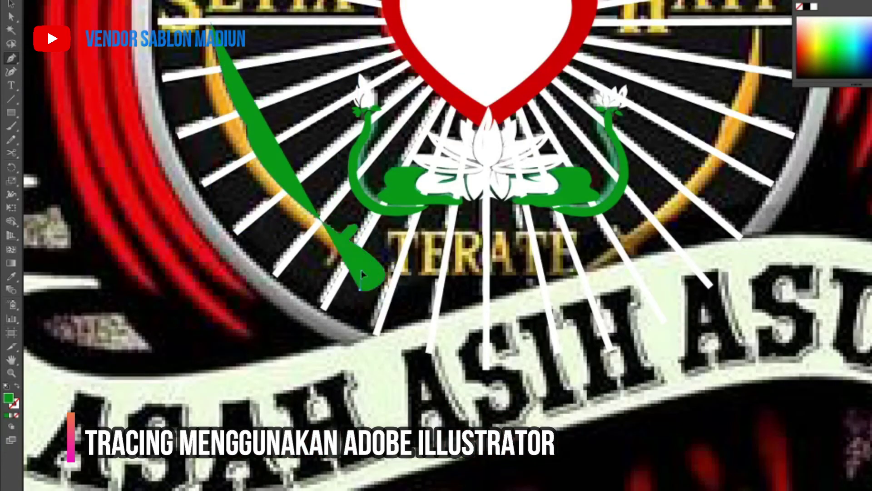
pyautogui.click(348, 266)
pyautogui.click(245, 125)
pyautogui.click(210, 22)
pyautogui.scroll(2, 210, 27)
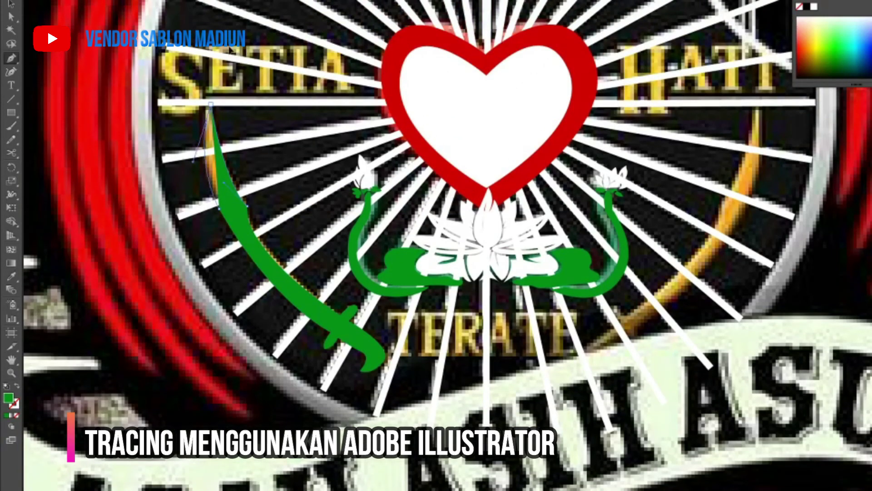
pyautogui.click(817, 37)
# Duplicate the yellow sabre and place the mirrored copy on the heart's right side.
pyautogui.hotkey('ctrl', 'c')
pyautogui.press('Escape')
pyautogui.press('v')
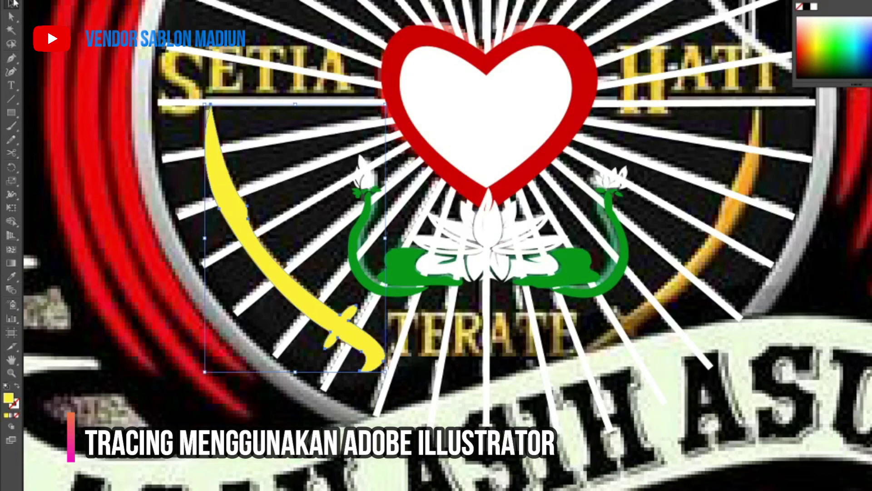
pyautogui.hotkey('ctrl', 'c')
pyautogui.press('Escape')
pyautogui.hotkey('ctrl', 'v')
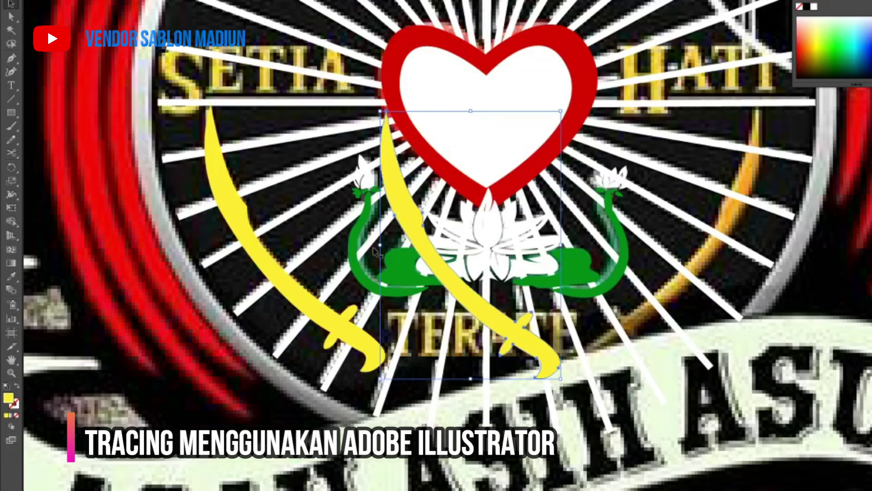
pyautogui.moveTo(375, 251); pyautogui.dragTo(636, 254)
pyautogui.hotkey('ctrl', '-')
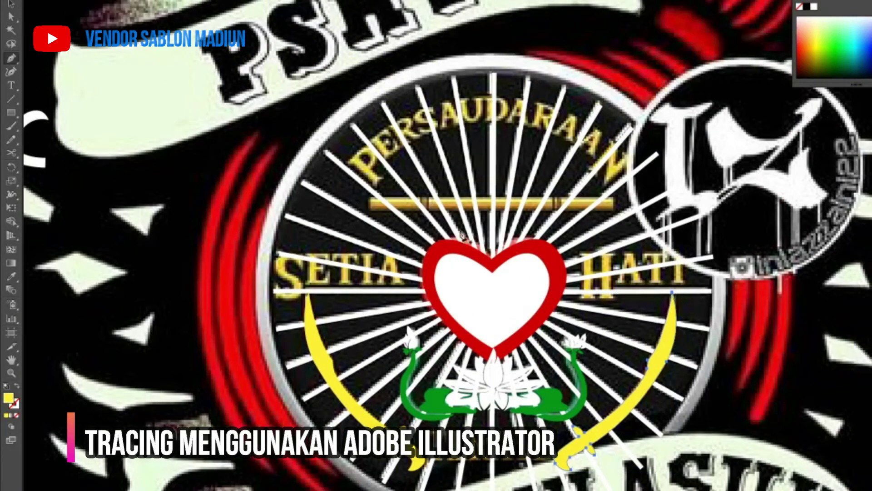
# Draw a closed yellow path covering the full gold bar beneath PERSAUDARAAN.
pyautogui.hotkey('ctrl', '+')
pyautogui.click(422, 200)
pyautogui.click(422, 178)
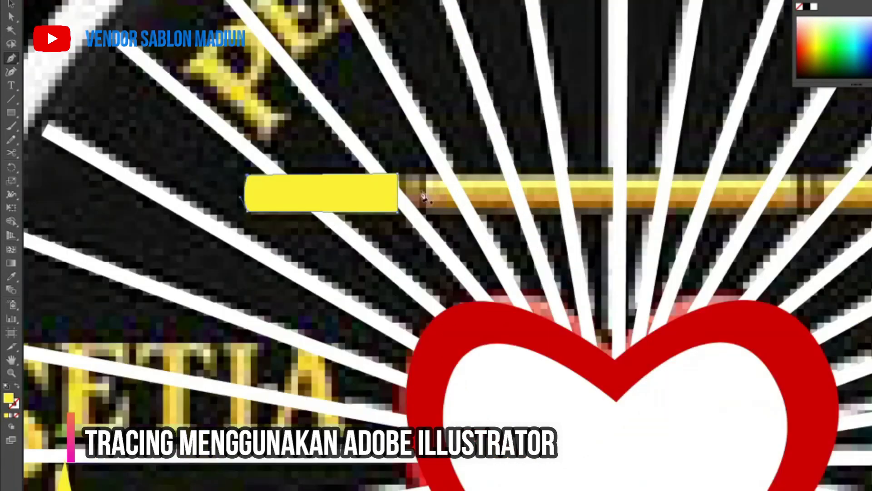
pyautogui.hotkey('ctrl', '+')
pyautogui.hotkey('ctrl', '-')
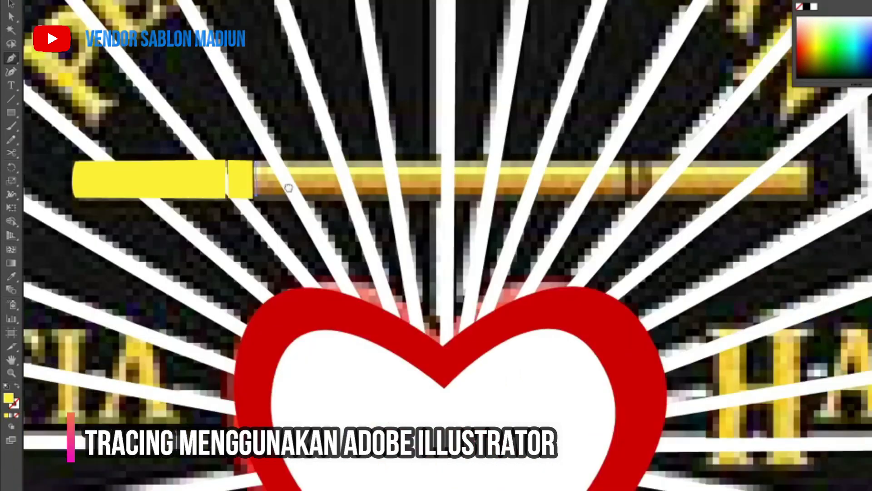
pyautogui.click(80, 166)
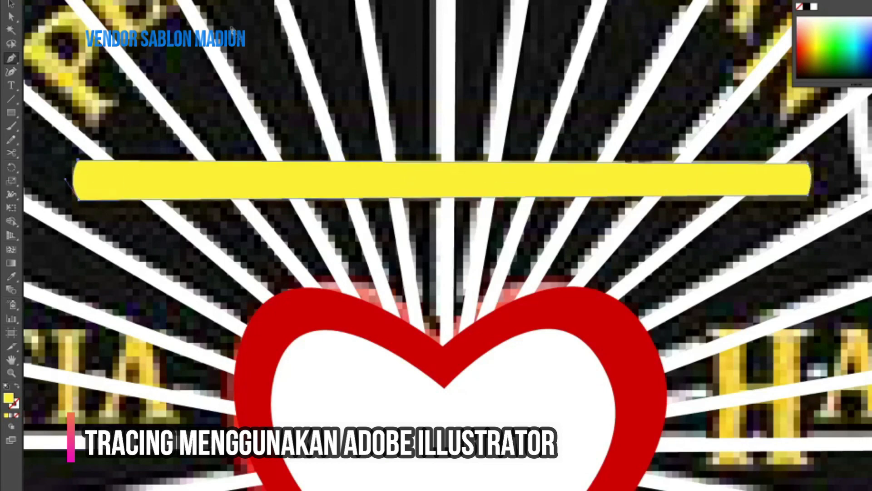
pyautogui.hotkey('ctrl', '0')
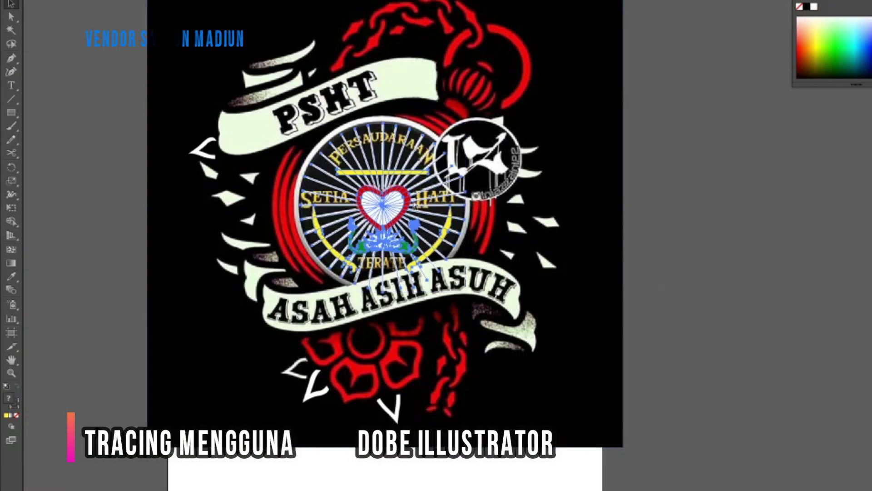